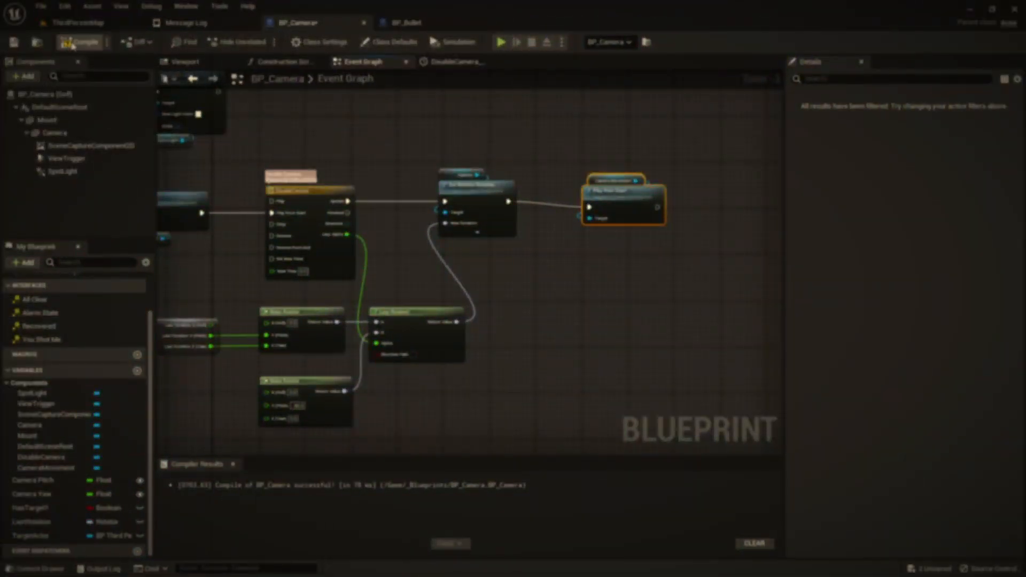
- Compile and save the BP_Camera blueprint, and run the game in a preview window
left_click(78, 42)
key("ctrl+s")
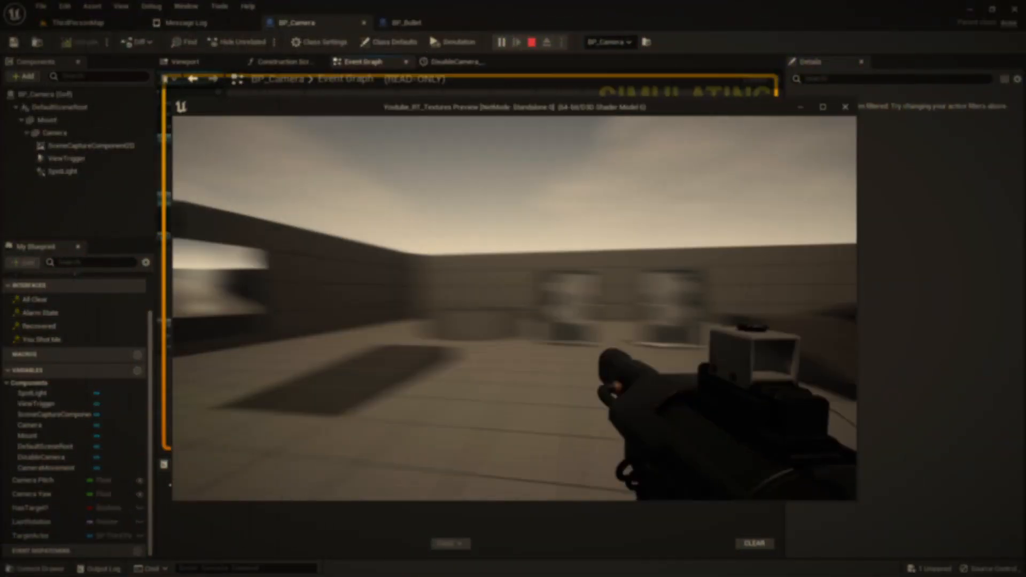
left_click(514, 308)
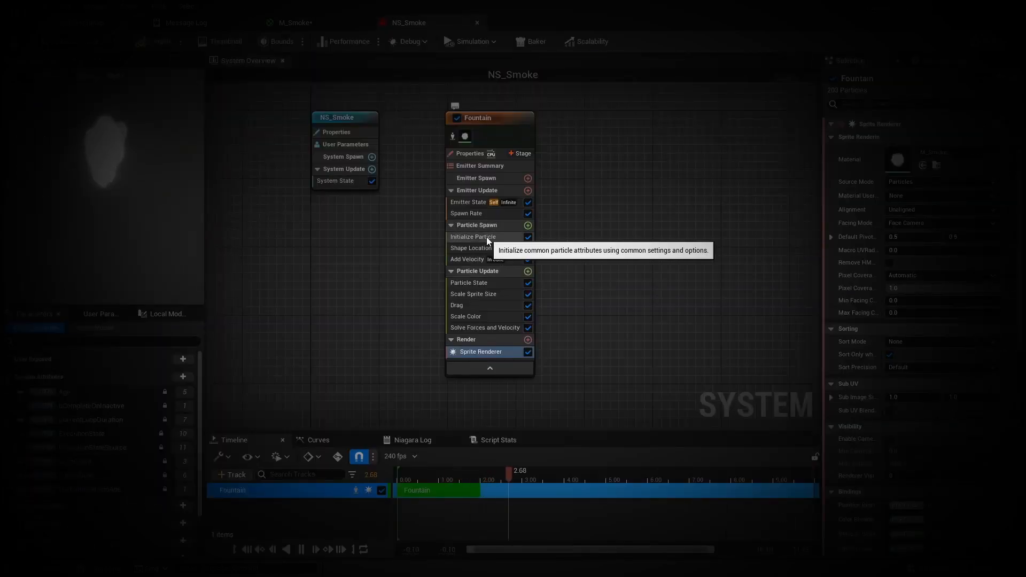
- Set the Initialize Particle color of the Fountain emitter to black in NS_Smoke and save the system
left_click(481, 237)
left_click(904, 224)
left_click_drag(816, 270, 817, 376)
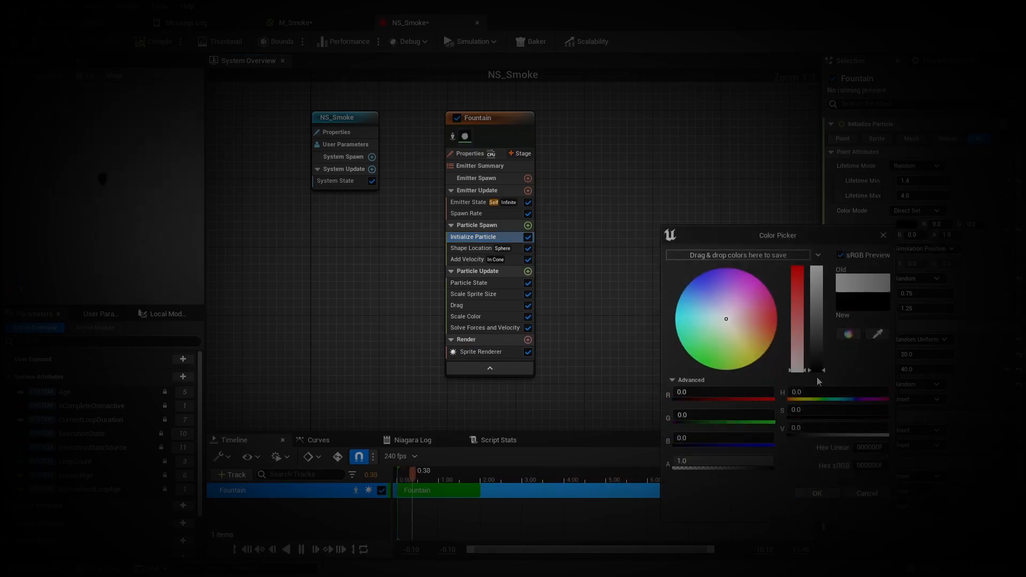
left_click(817, 493)
key("ctrl+s")
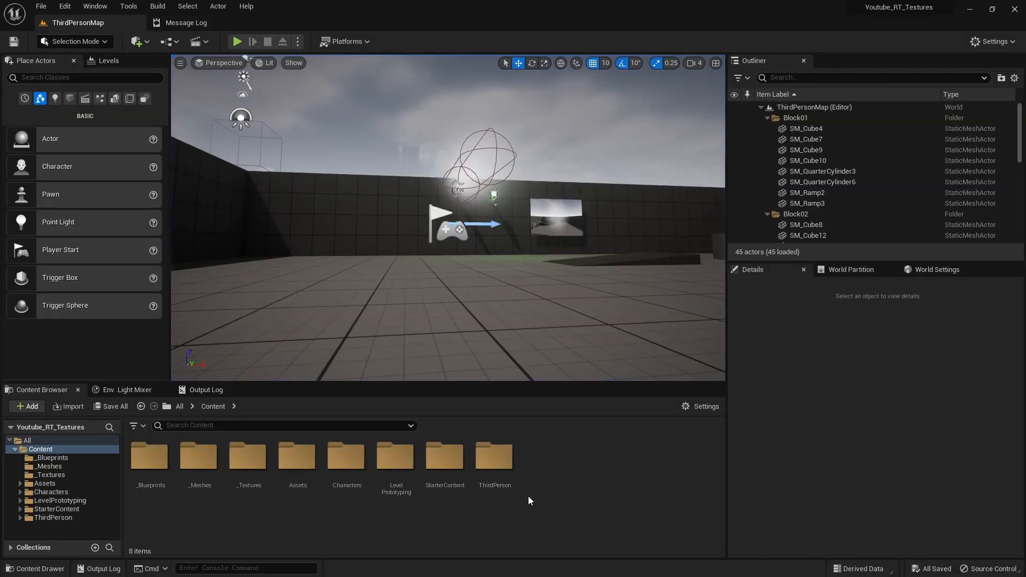
- Create a folder named _VFX in the Content folder and open it
right_click(556, 482)
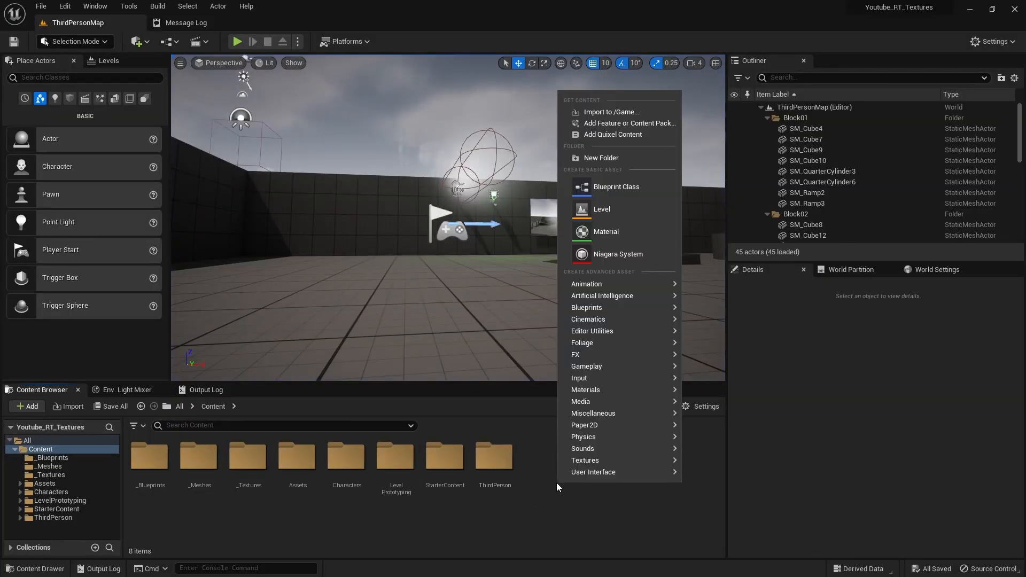
left_click(607, 160)
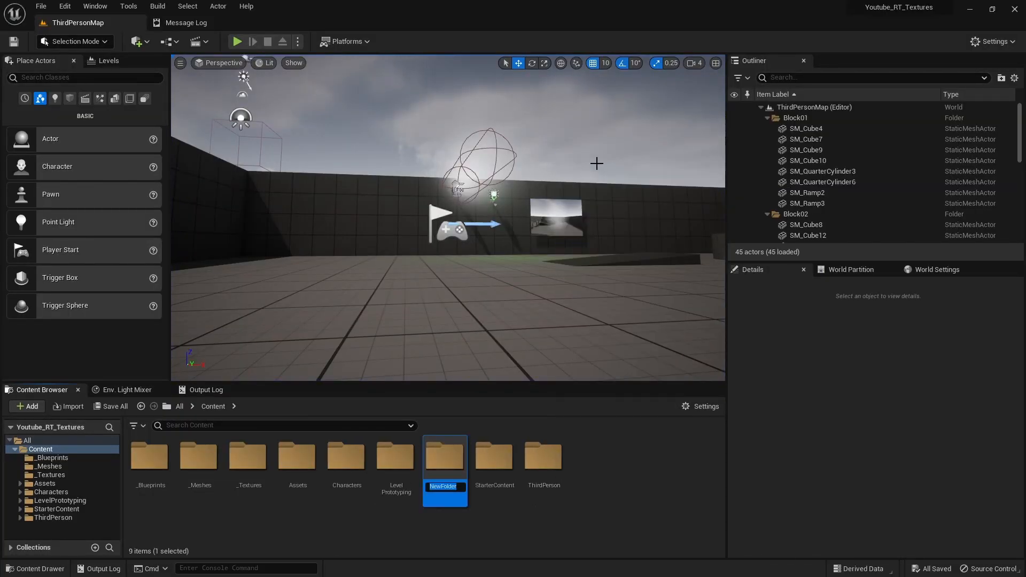
type("_VFX")
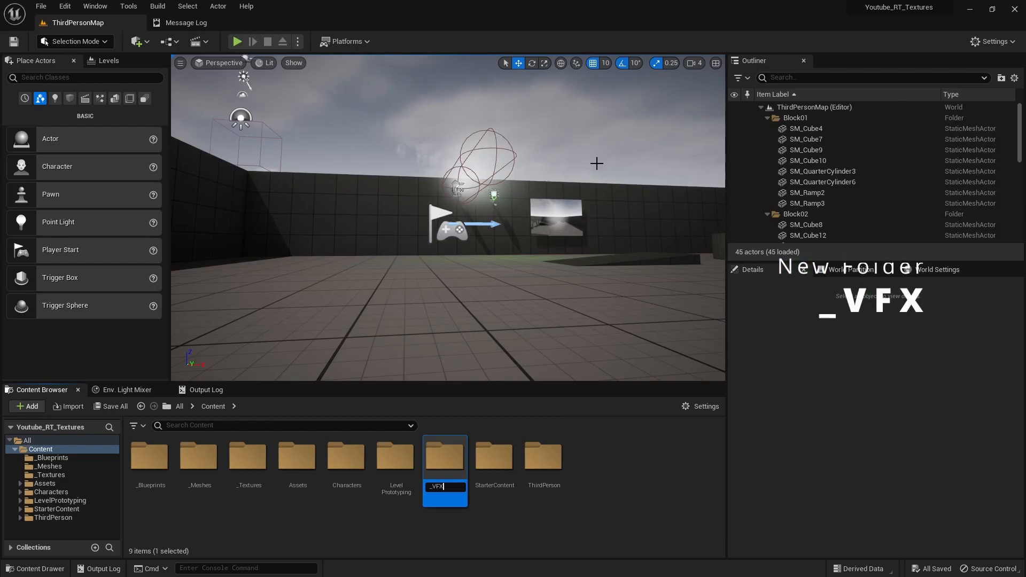
key("Return")
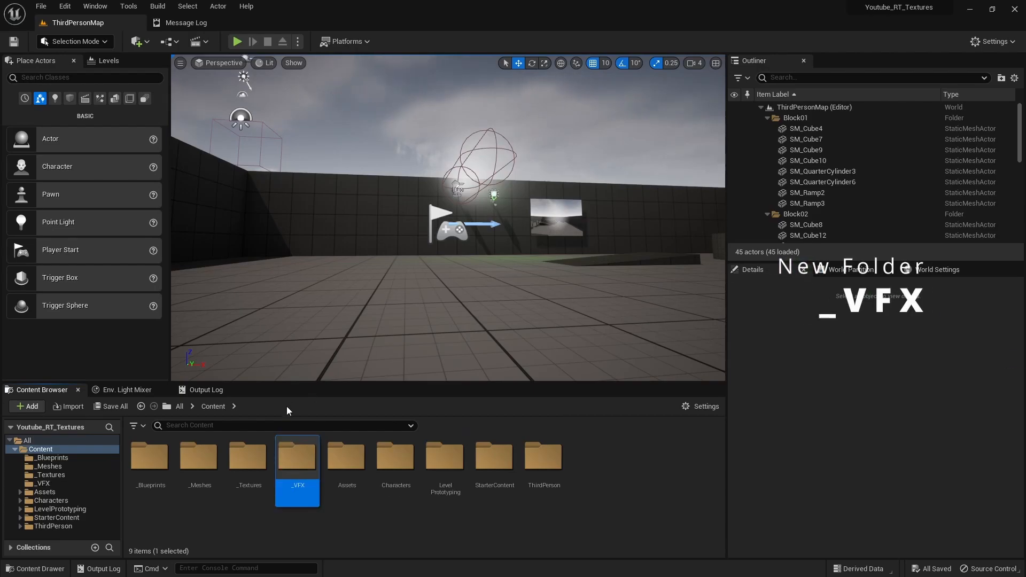
double_click(296, 464)
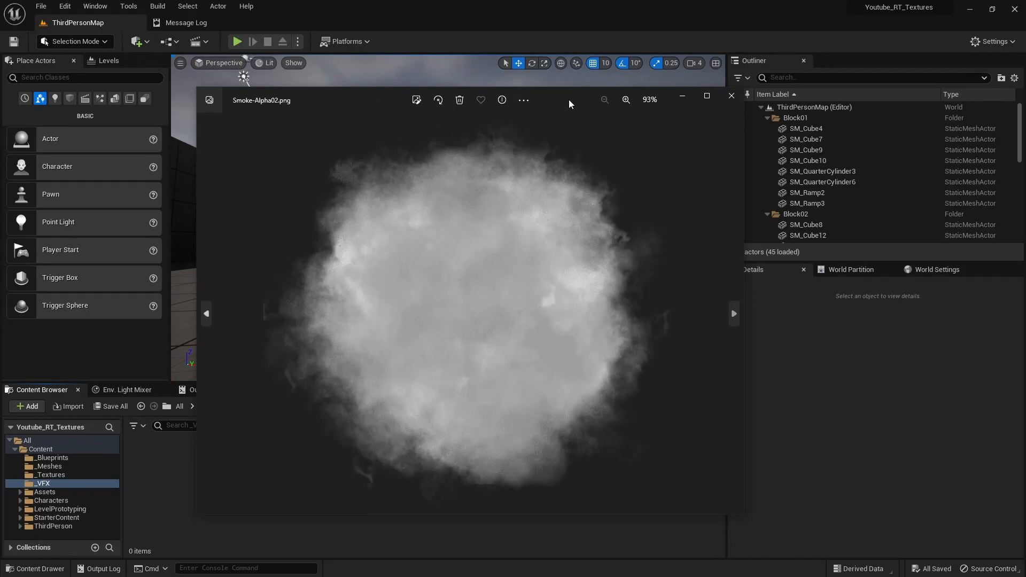
- Look at the source images Smoke-Alpha02.png and Spark.png, closing each one after viewing
left_click_drag(570, 104, 708, 110)
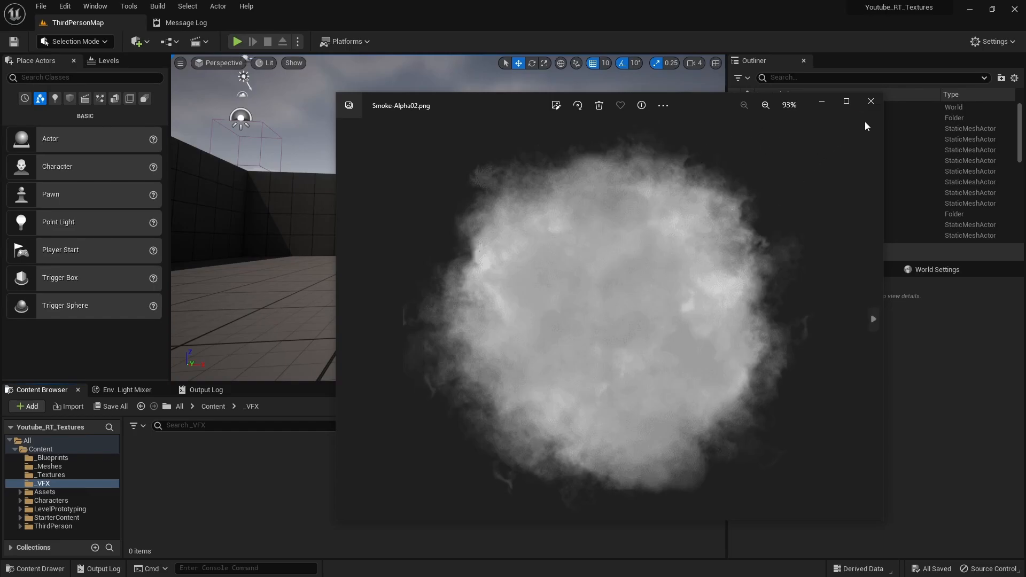
left_click(871, 101)
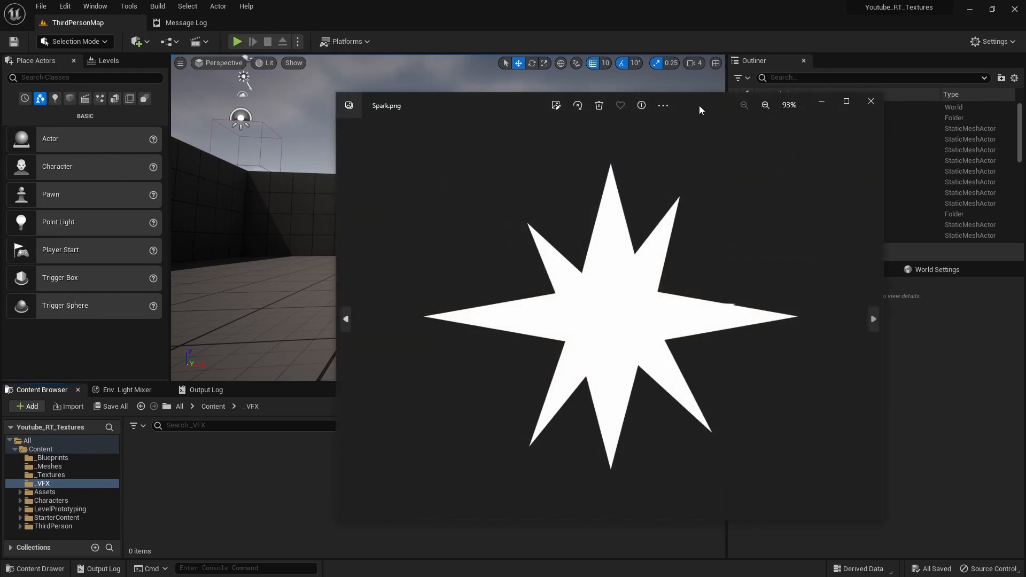
left_click_drag(699, 106, 556, 115)
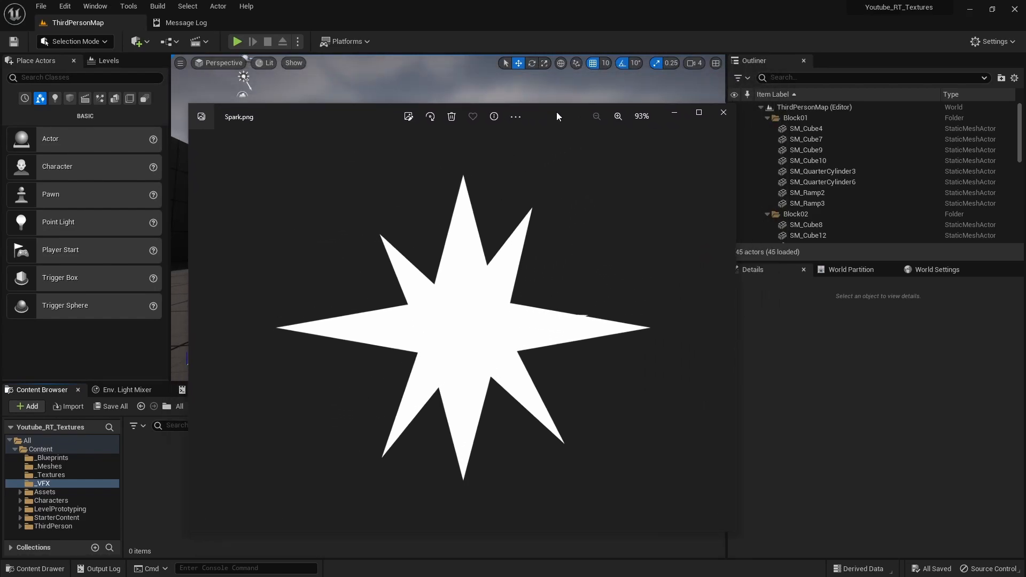
left_click(721, 114)
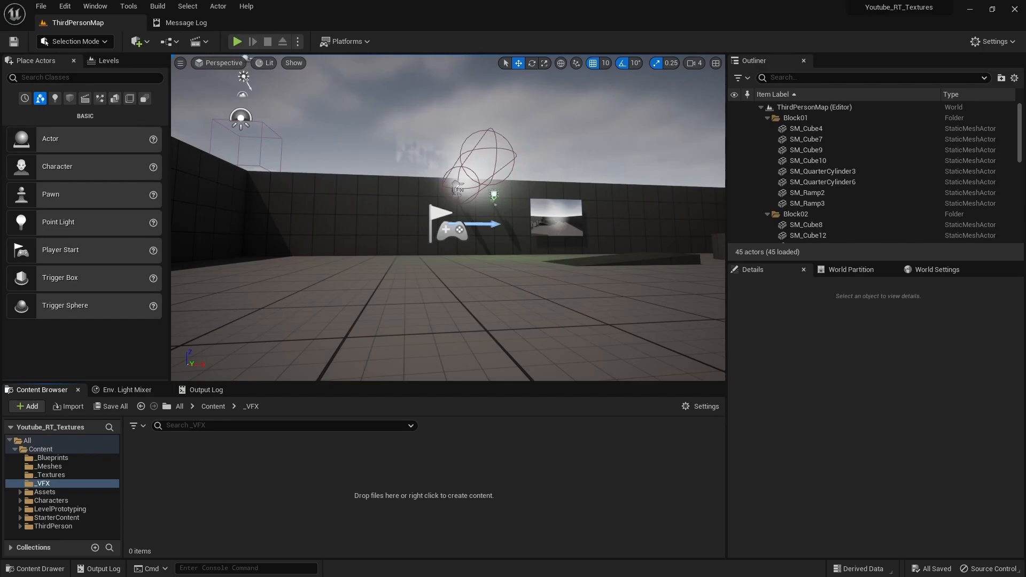
- Import the Spark and Smoke-Alpha02 textures into _VFX and create a material named M_Smoke from Smoke-Alpha02
left_click_drag(261, 464, 263, 466)
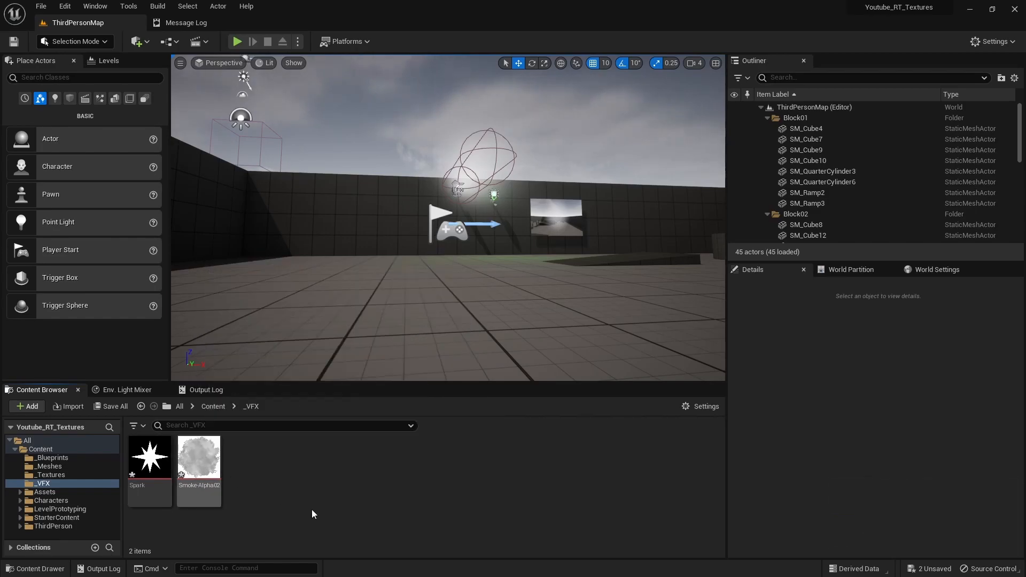
right_click(204, 463)
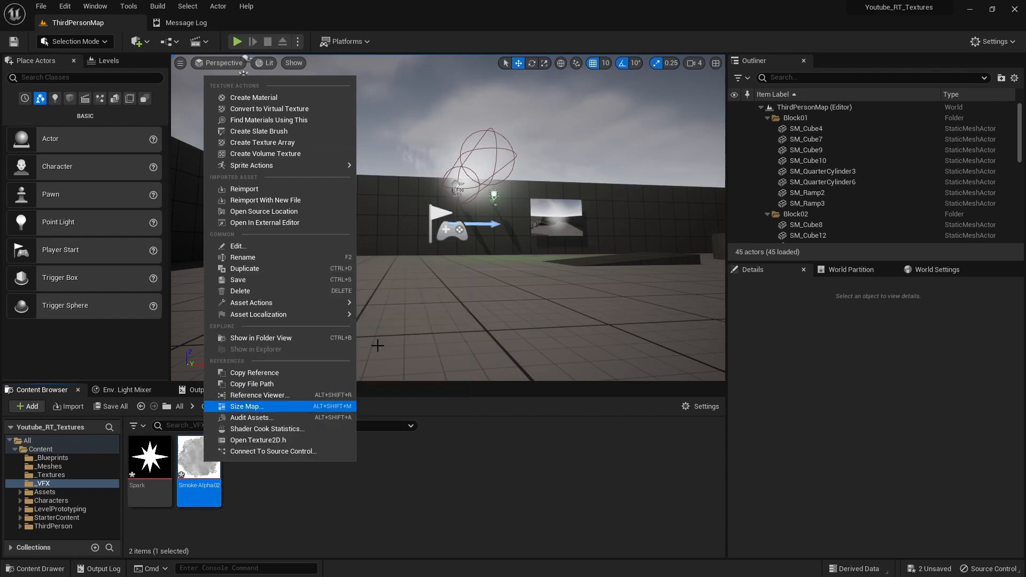
left_click(248, 97)
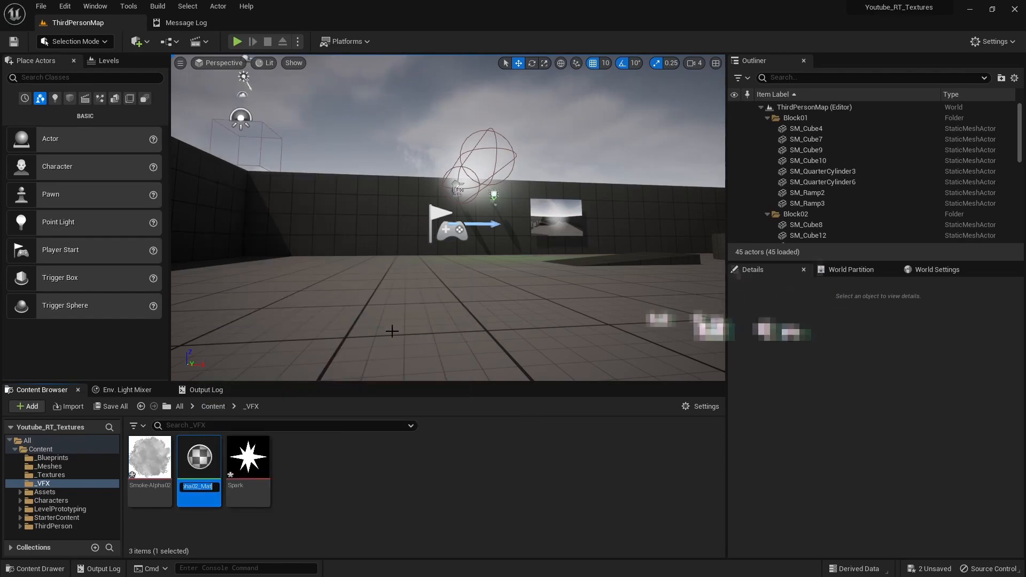
type("M_Smoke")
key("Return")
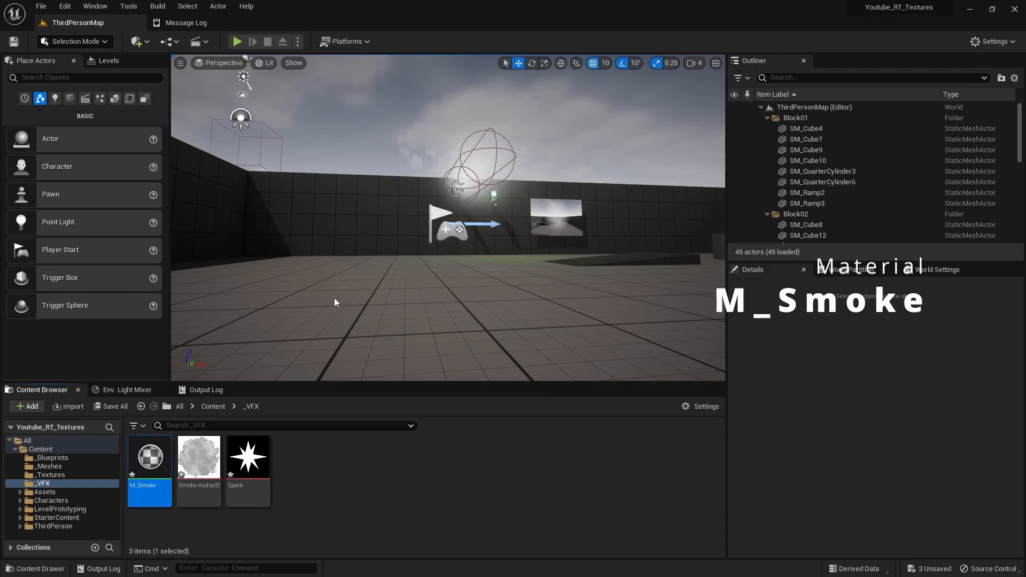
- Open M_Smoke, disconnect the Texture Sample from Base Color and move the node farther from the output node
double_click(148, 466)
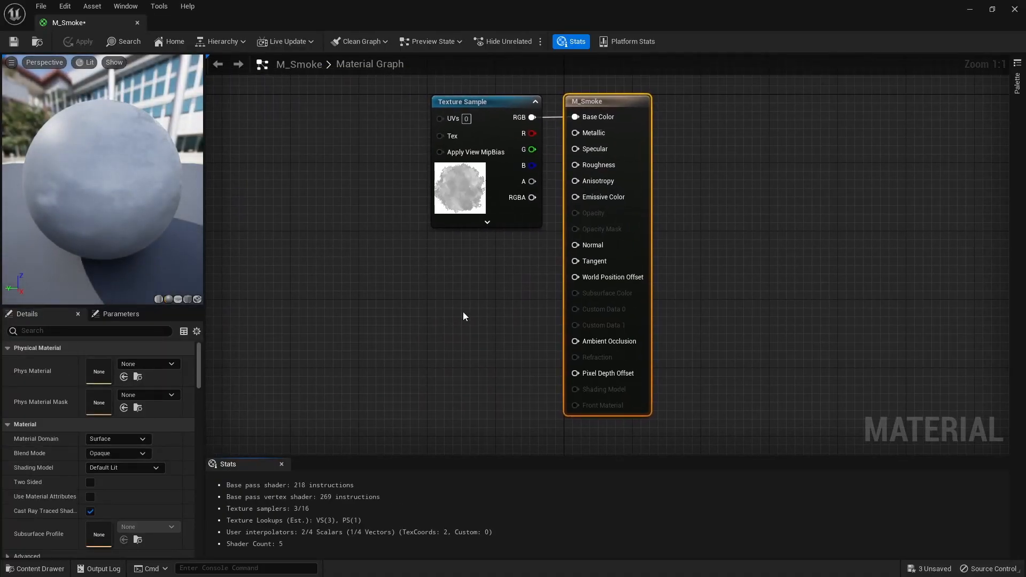
left_click_drag(504, 111, 354, 110)
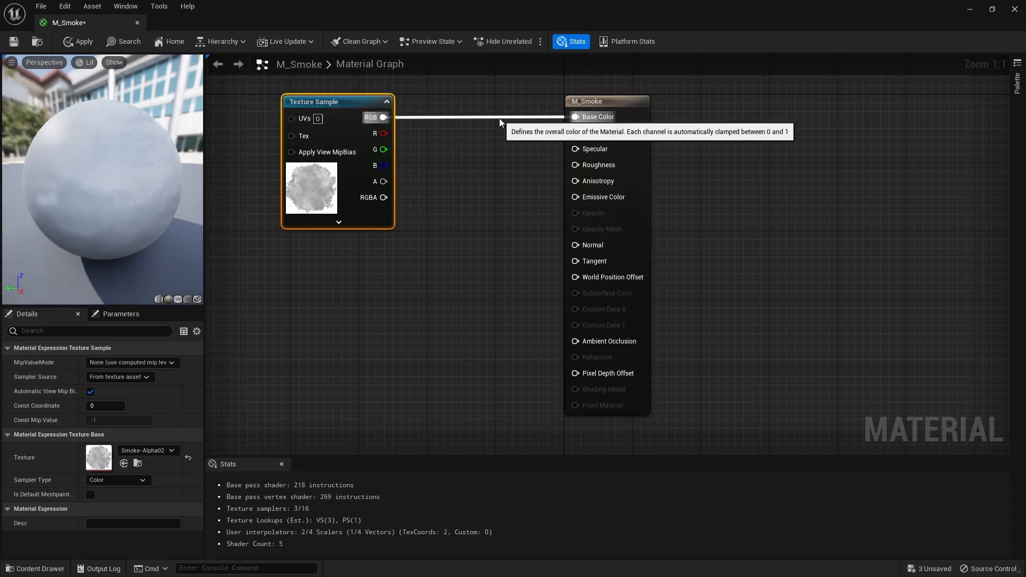
left_click(499, 117, "alt")
left_click_drag(352, 106, 343, 106)
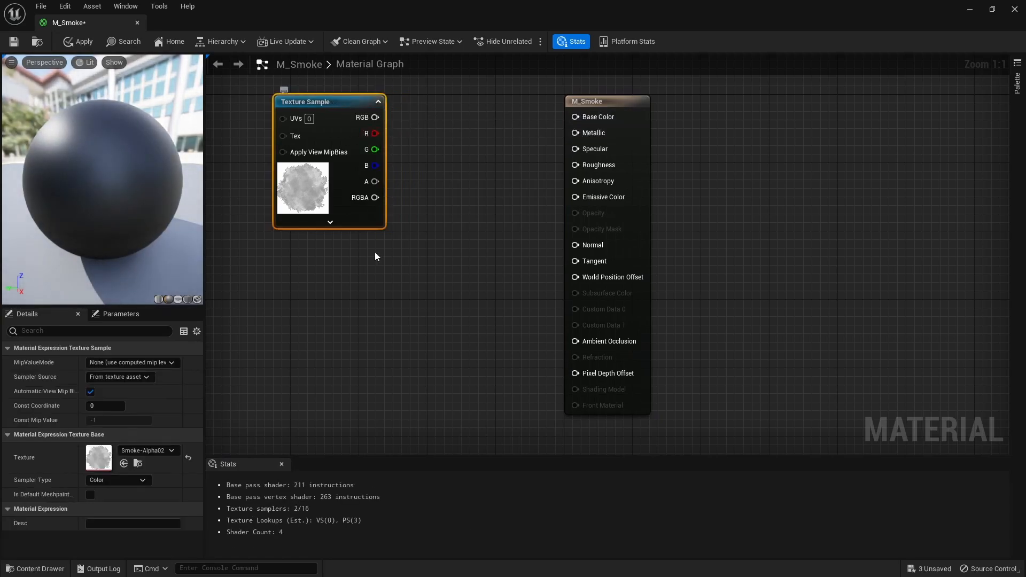
- Set M_Smoke to Translucent blend mode with Unlit shading and Two Sided enabled, previewed on a plane
left_click(337, 312)
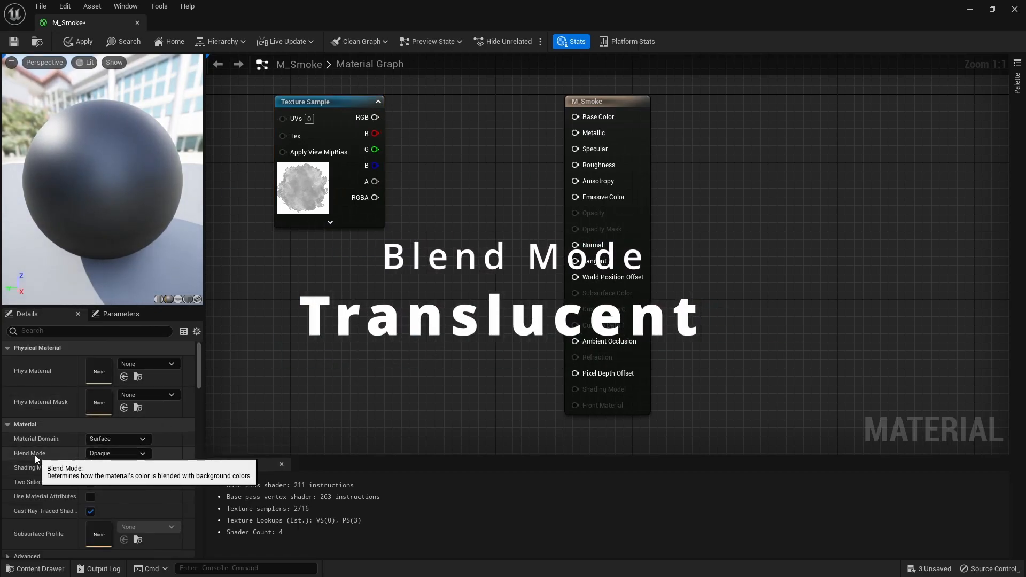
left_click(123, 454)
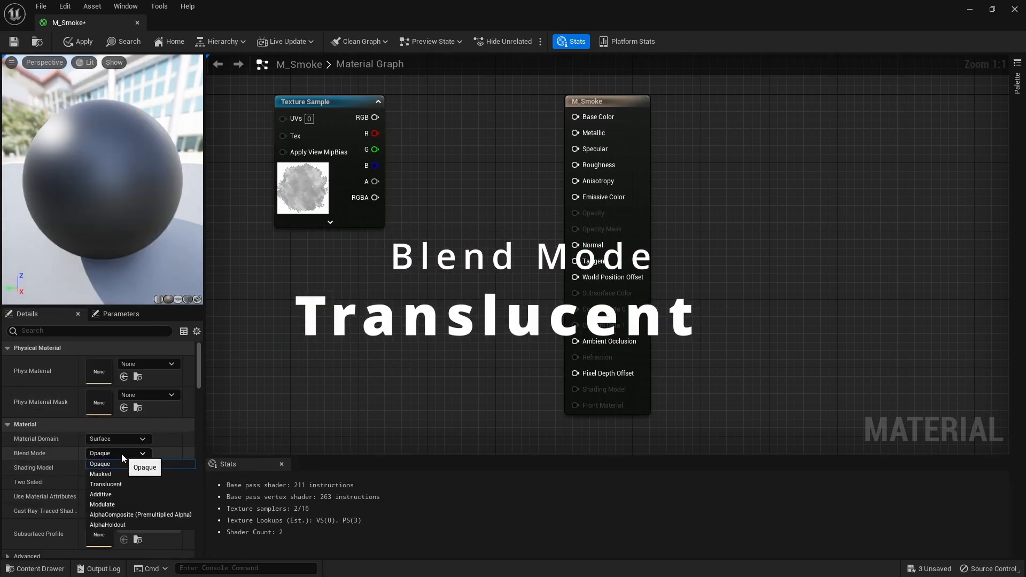
left_click(114, 484)
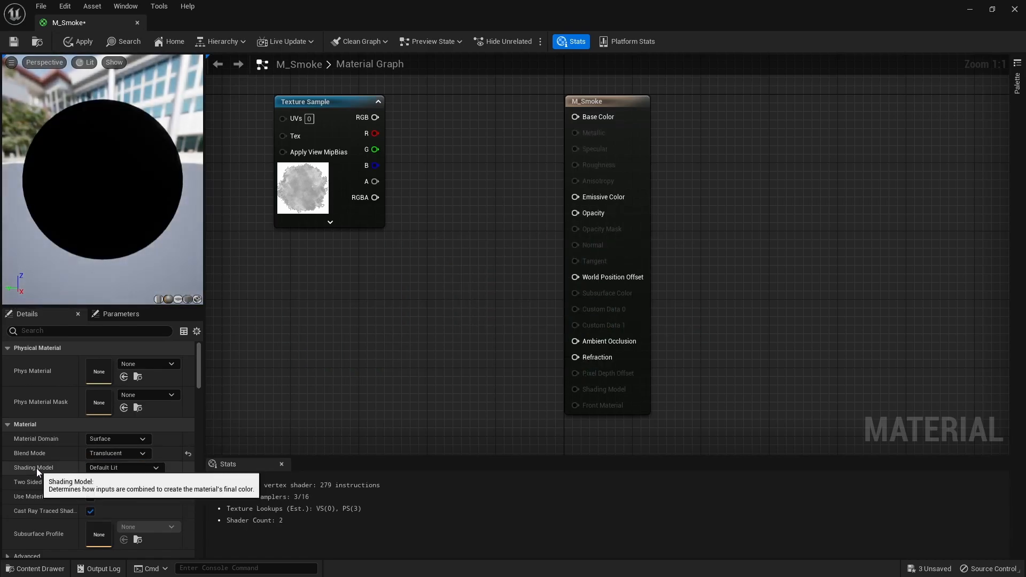
left_click(129, 468)
left_click(104, 336)
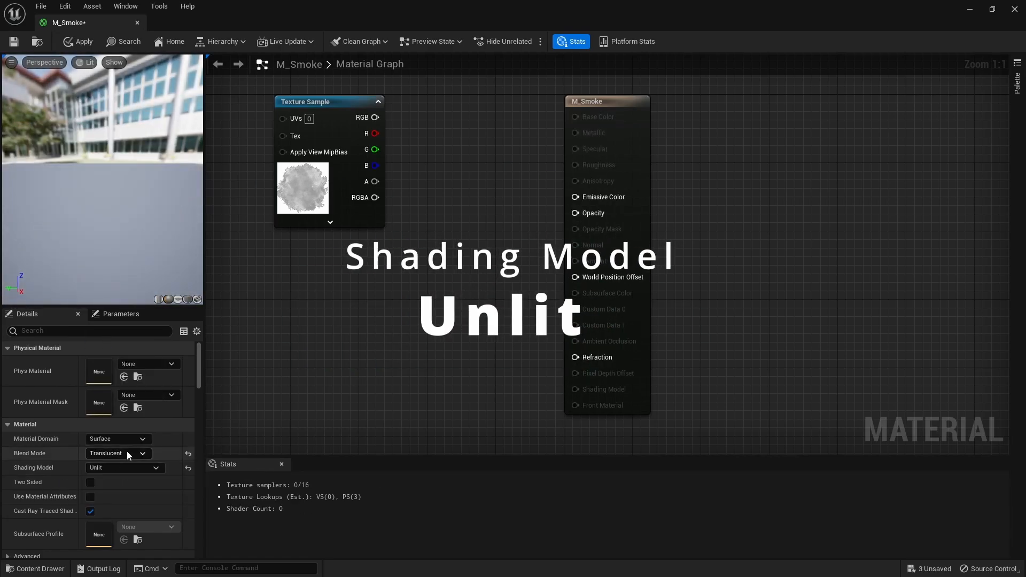
left_click(178, 298)
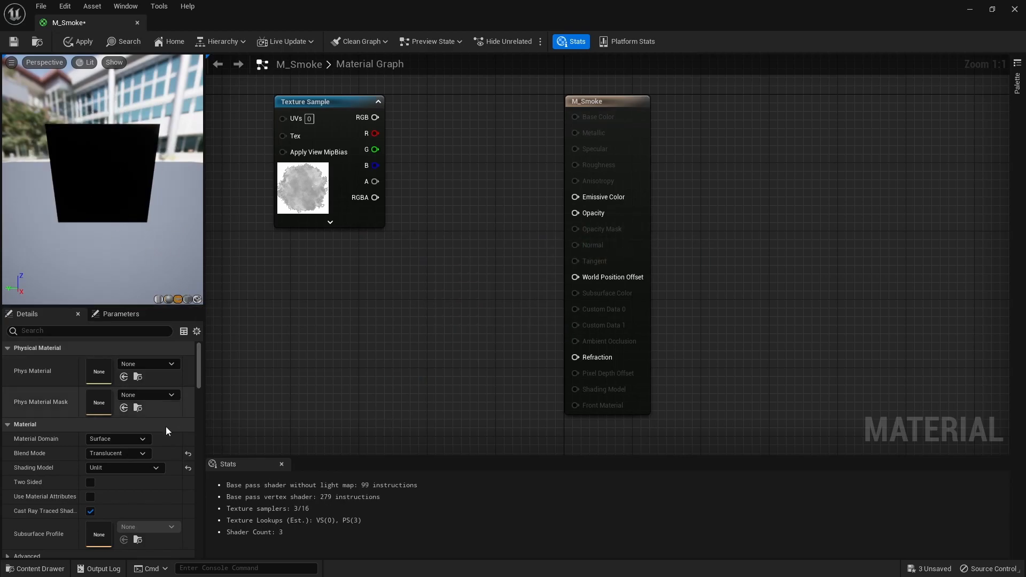
left_click(91, 483)
- Move the Texture Sample lower in the graph and add a Particle Color node above it
left_click_drag(314, 102, 324, 281)
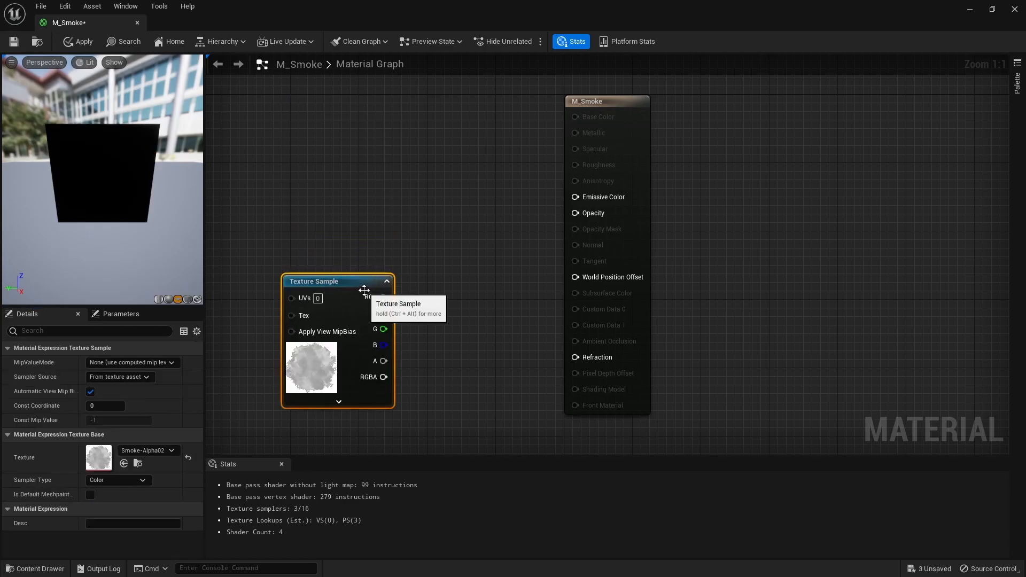
right_click(325, 156)
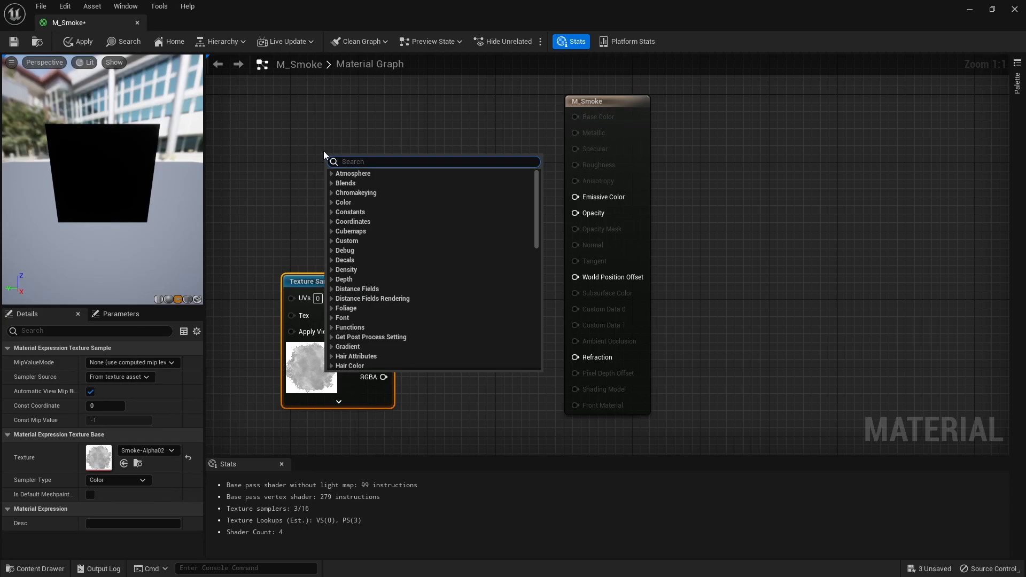
type("part")
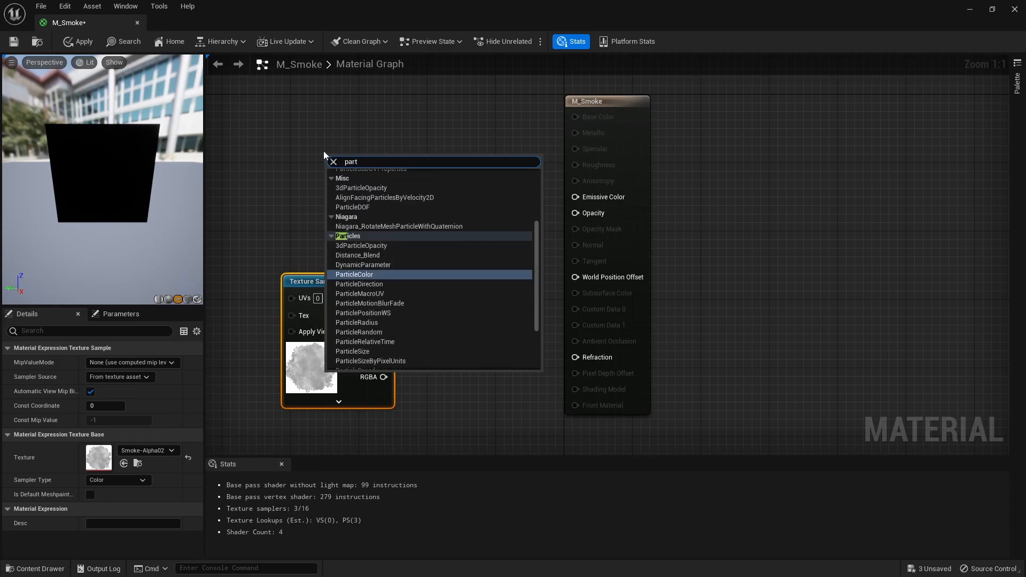
type("icle co")
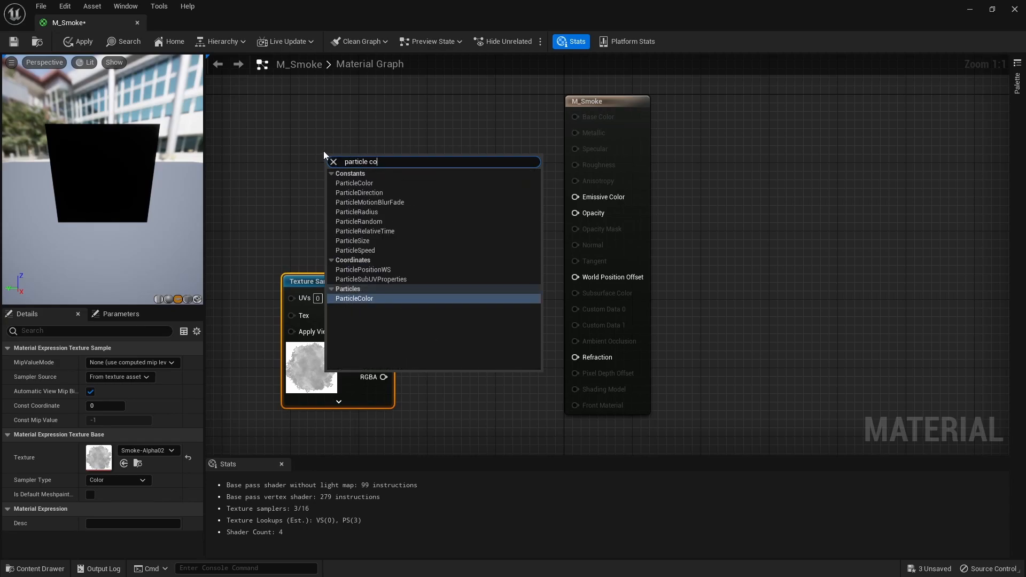
key("Return")
left_click_drag(368, 156, 339, 120)
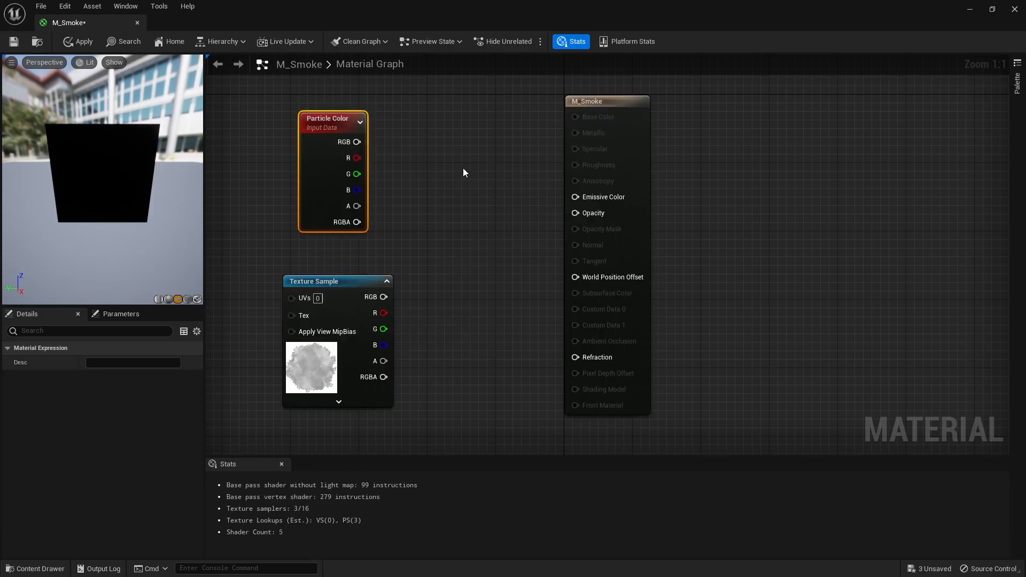
- Add two Multiply nodes, one above the other, between the input nodes and the M_Smoke output node
left_click(452, 198)
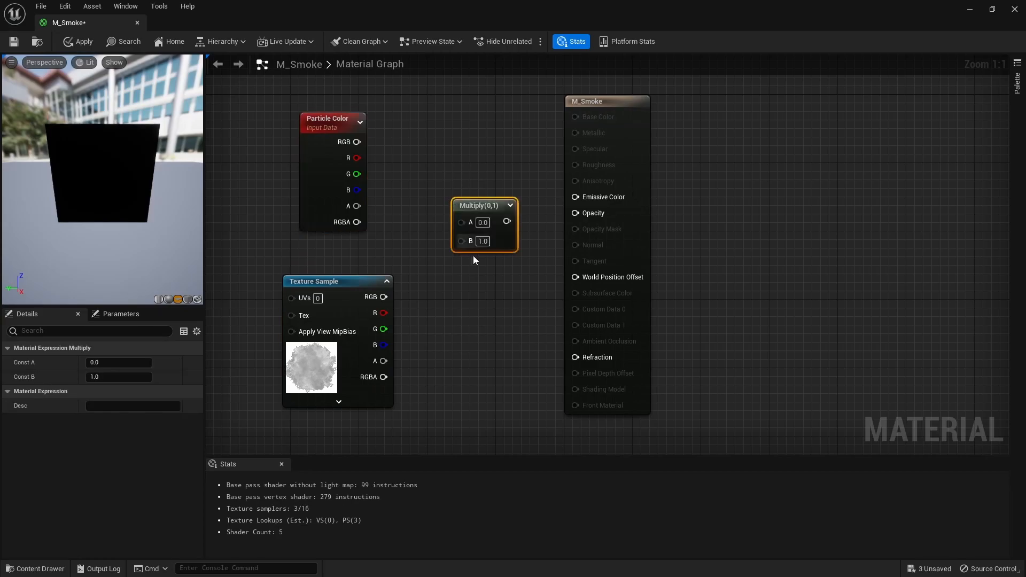
left_click(454, 281)
left_click_drag(486, 290, 482, 276)
- Multiply the RGB outputs of Particle Color and Texture Sample into Emissive Color, and their alpha outputs into Opacity
left_click_drag(357, 142, 457, 220)
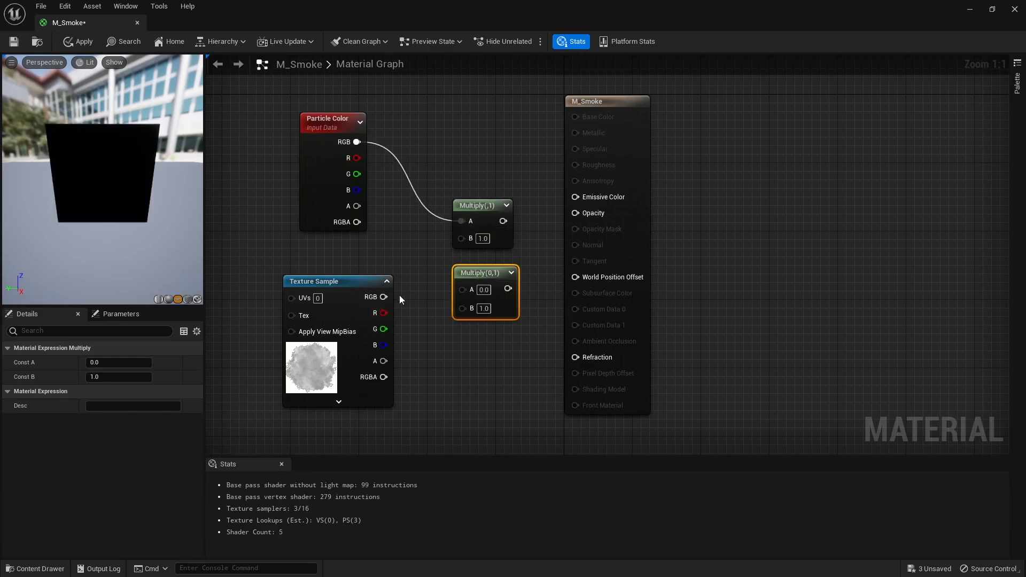
left_click_drag(383, 297, 460, 236)
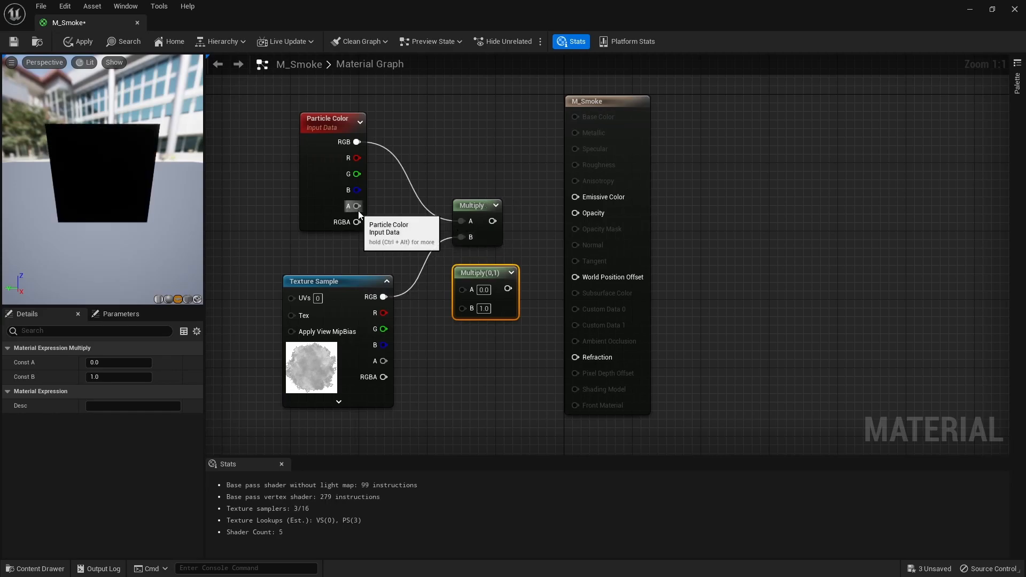
left_click_drag(357, 206, 462, 289)
left_click_drag(384, 361, 575, 213)
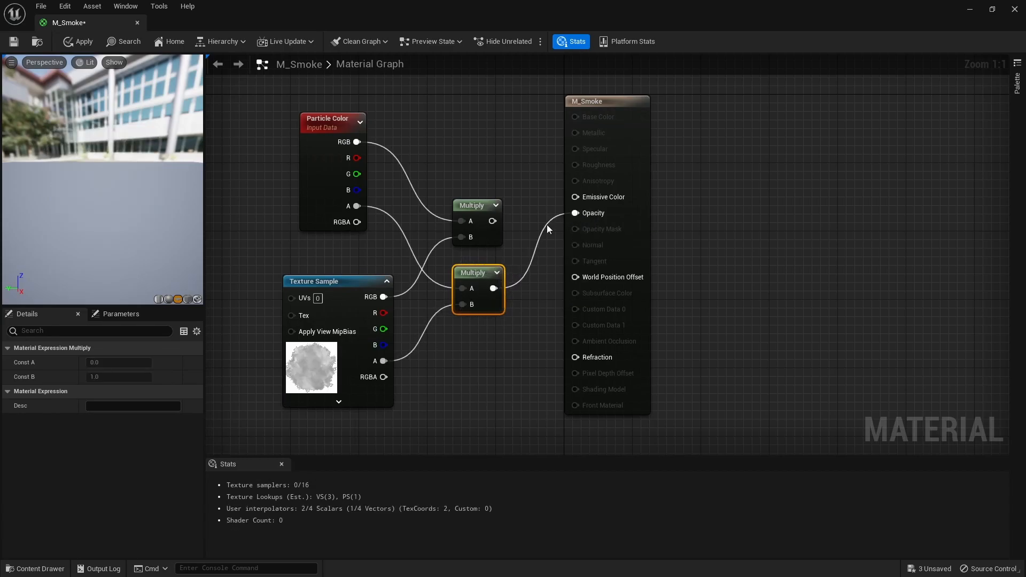
left_click_drag(492, 221, 576, 199)
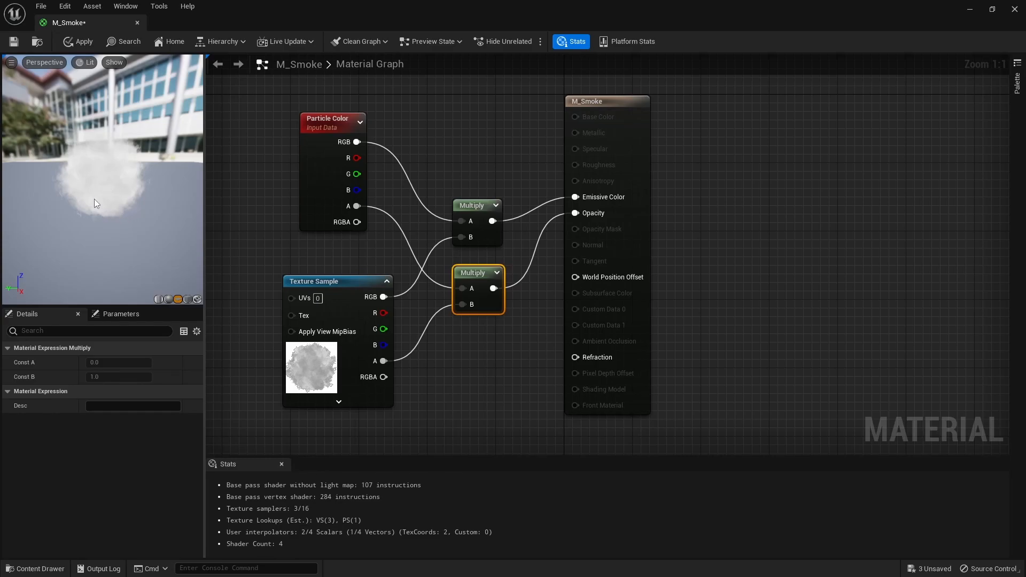
- Save the M_Smoke material, dock its editor in the main window and return to the ThirdPersonMap level
left_click(13, 41)
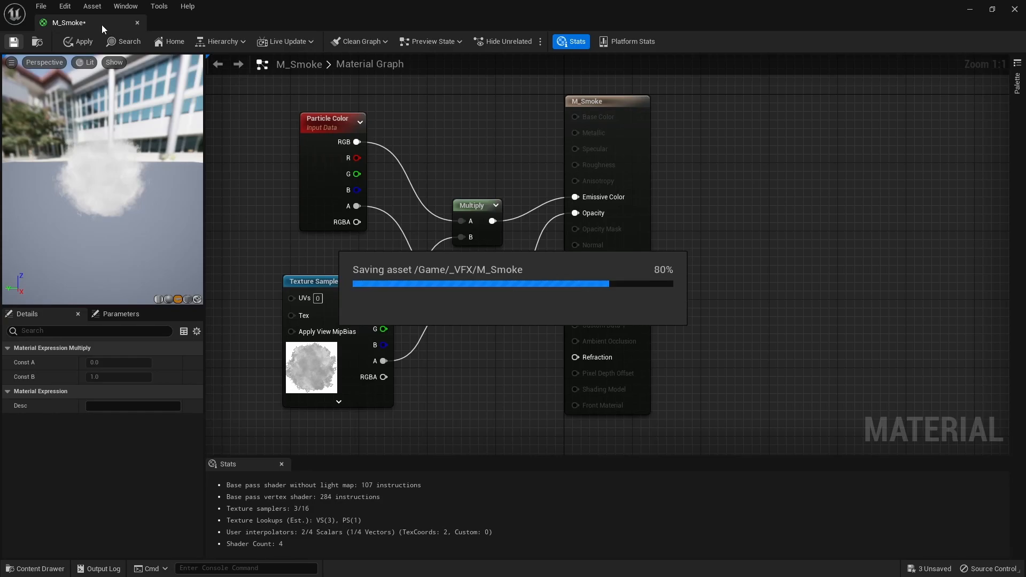
left_click_drag(94, 24, 316, 24)
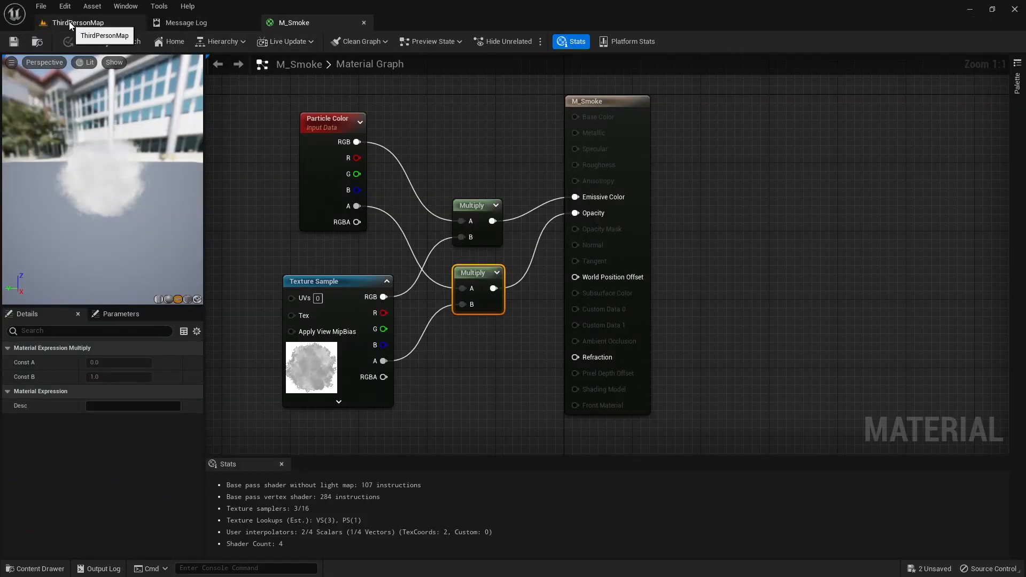
left_click(68, 24)
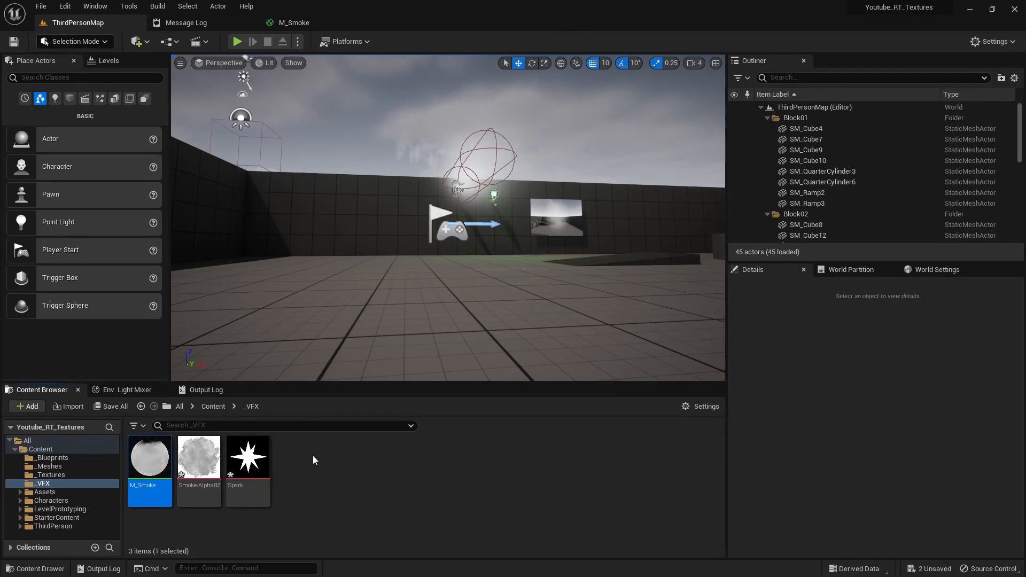
- Create a Niagara System in the _VFX folder from the Fountain emitter template and name it NS_Smoke
right_click(329, 479)
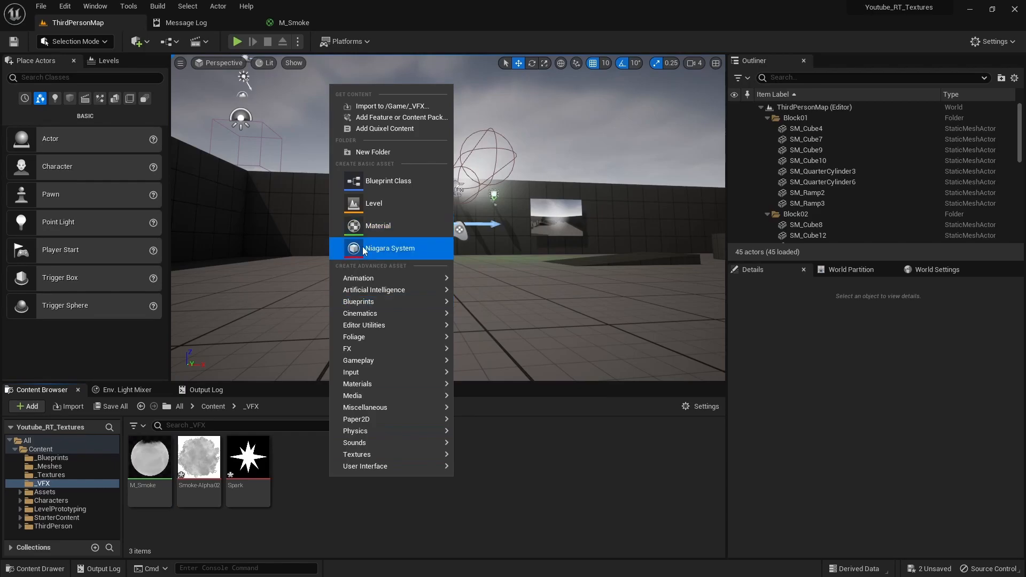
left_click(387, 251)
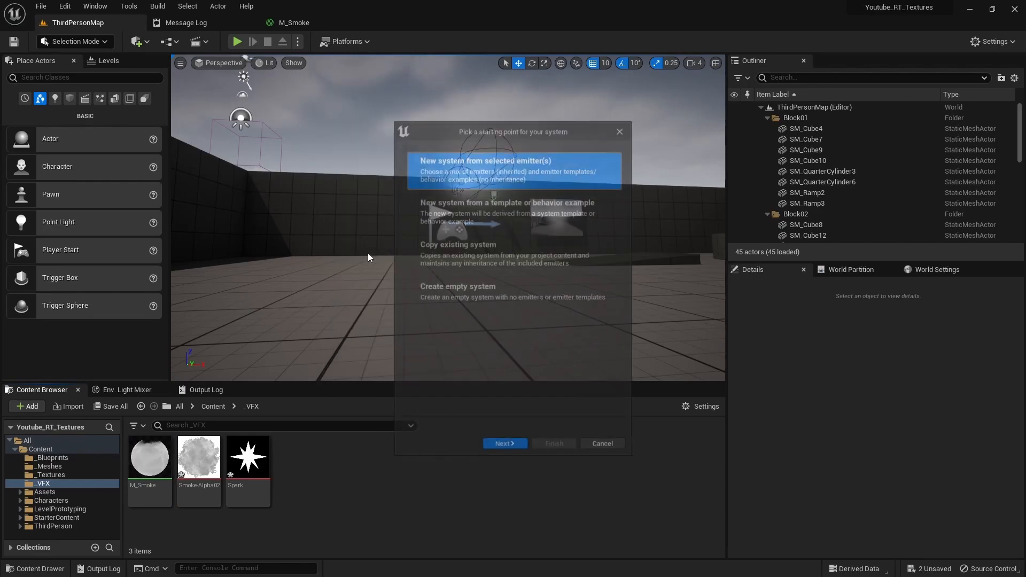
left_click(507, 446)
scroll(499, 319, "down", 3)
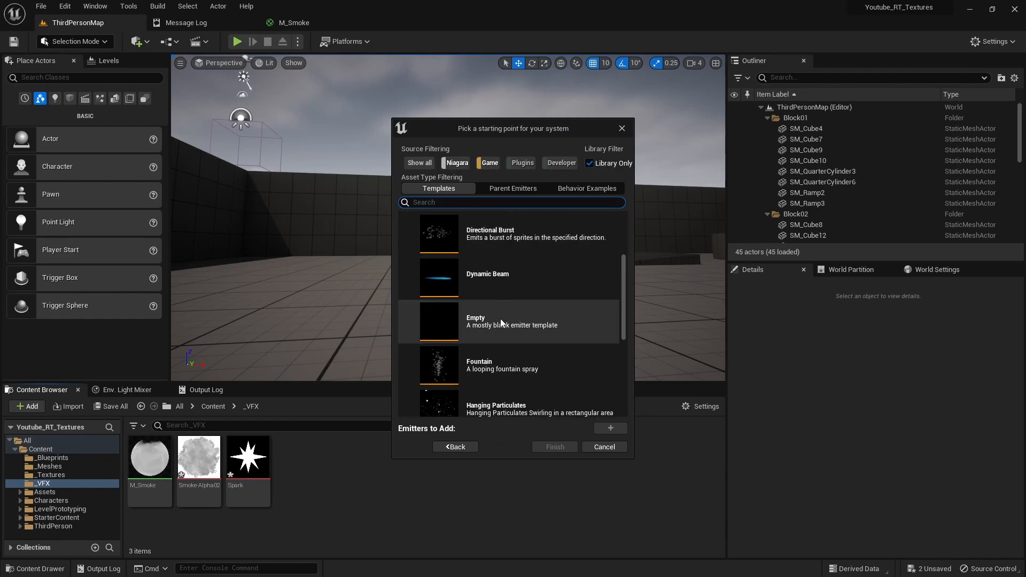
left_click(487, 320)
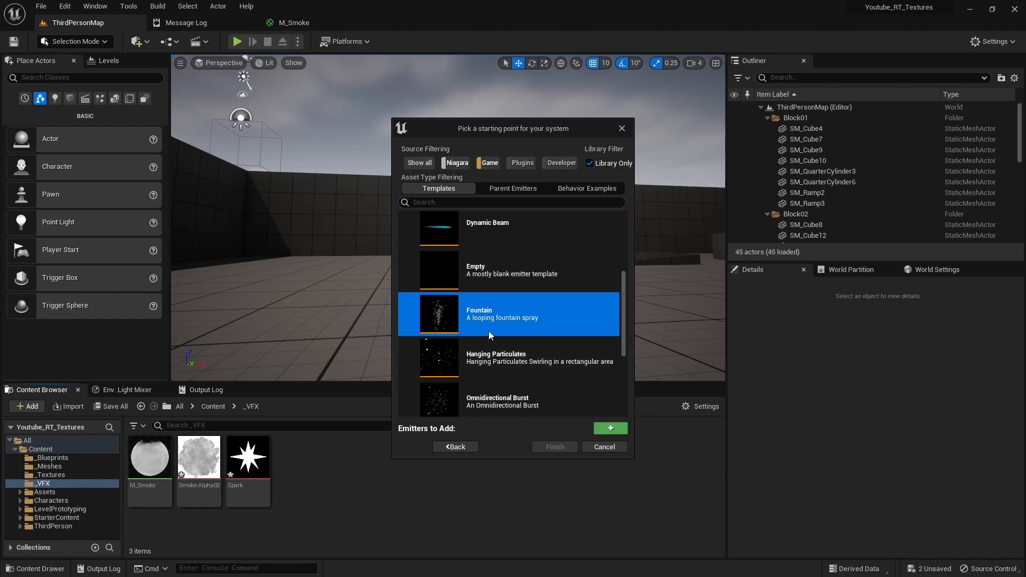
left_click(610, 428)
left_click(556, 446)
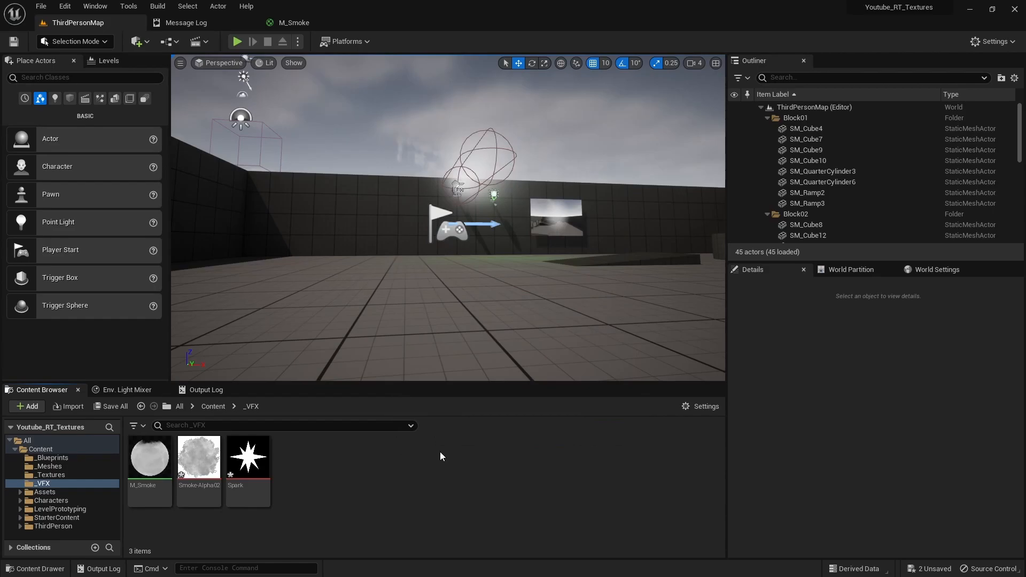
type("NS_Smoke")
key("Return")
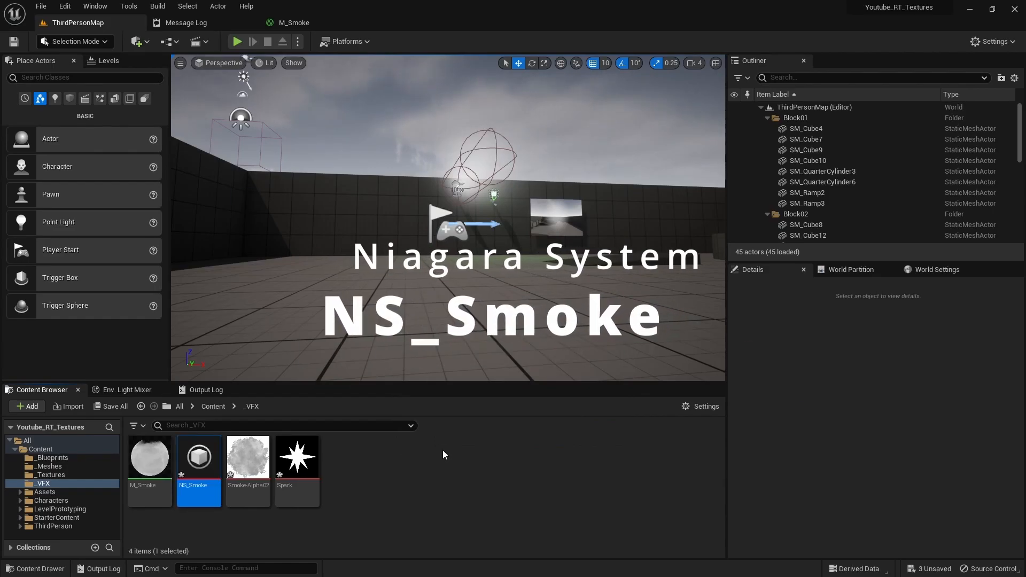
- Open NS_Smoke and turn off Show Environment in its preview scene settings
double_click(198, 460)
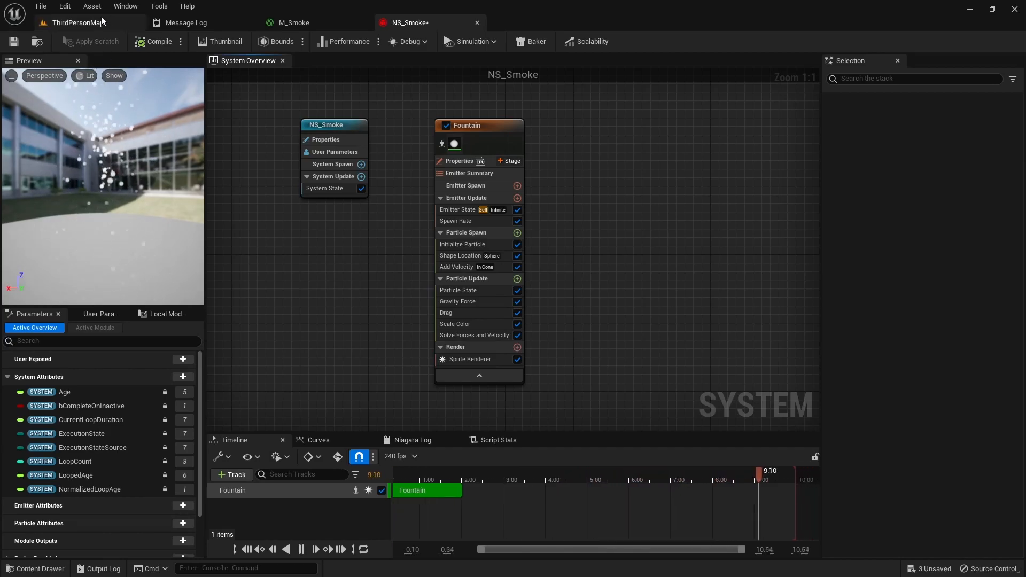
left_click(126, 6)
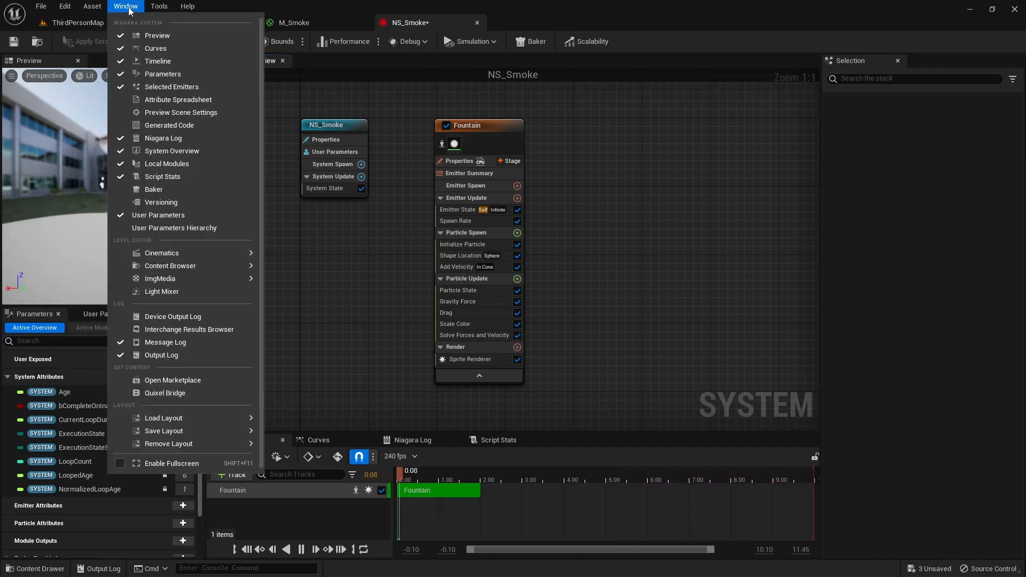
left_click(198, 112)
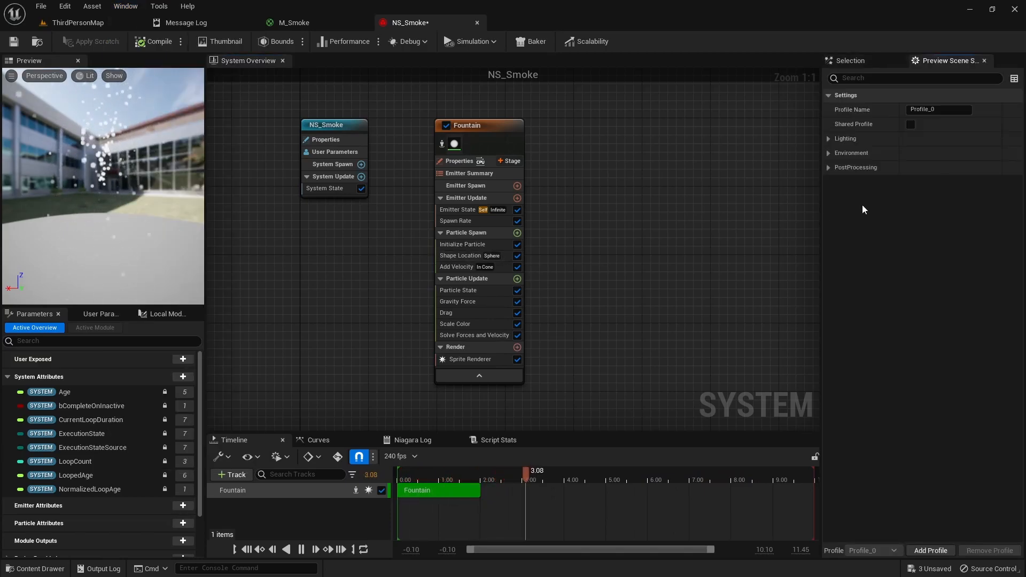
left_click(828, 153)
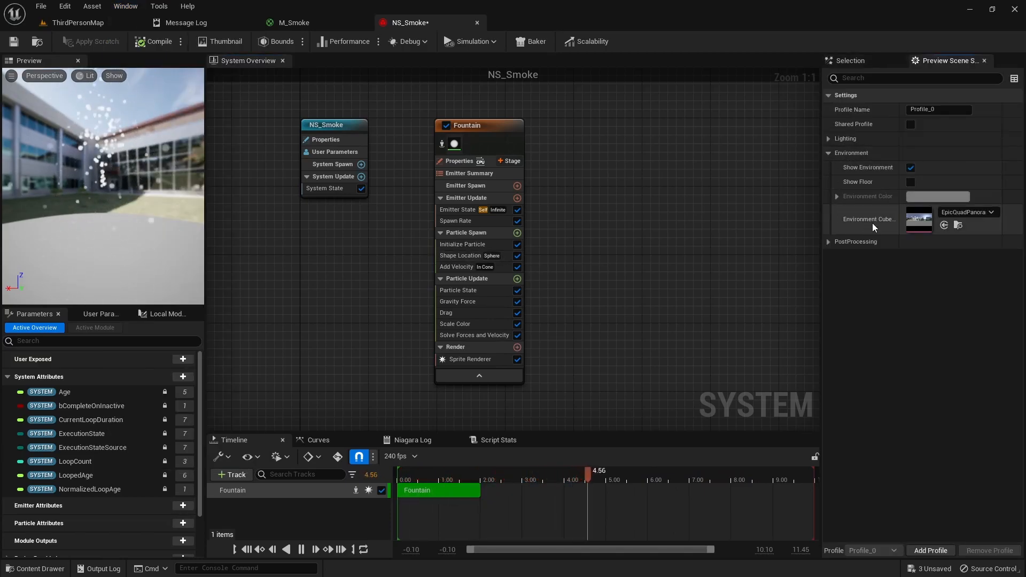
left_click(910, 167)
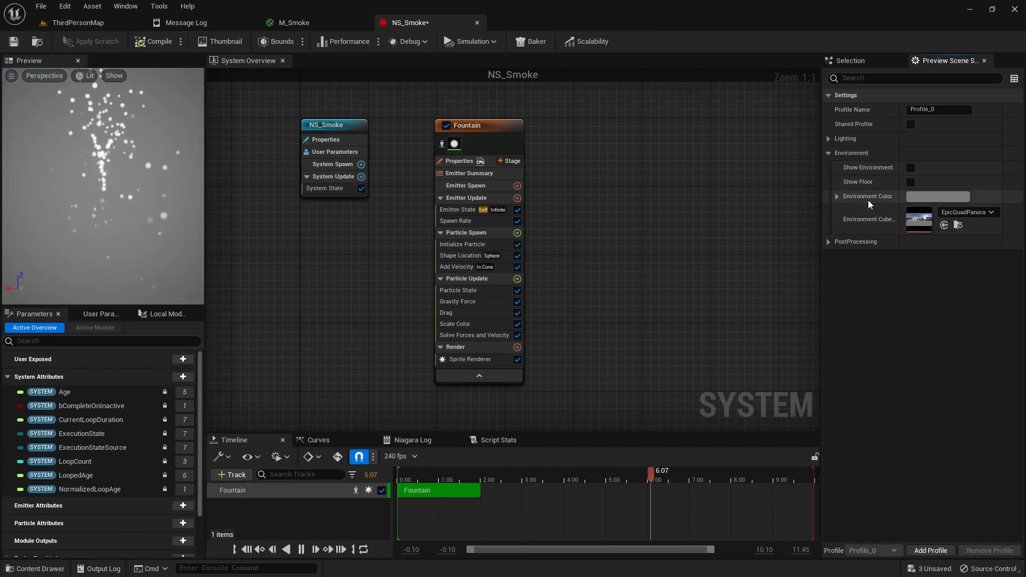
- Darken the preview scene's Environment Color to a grey with a value of about 0.083
left_click(919, 197)
left_click_drag(844, 324, 844, 336)
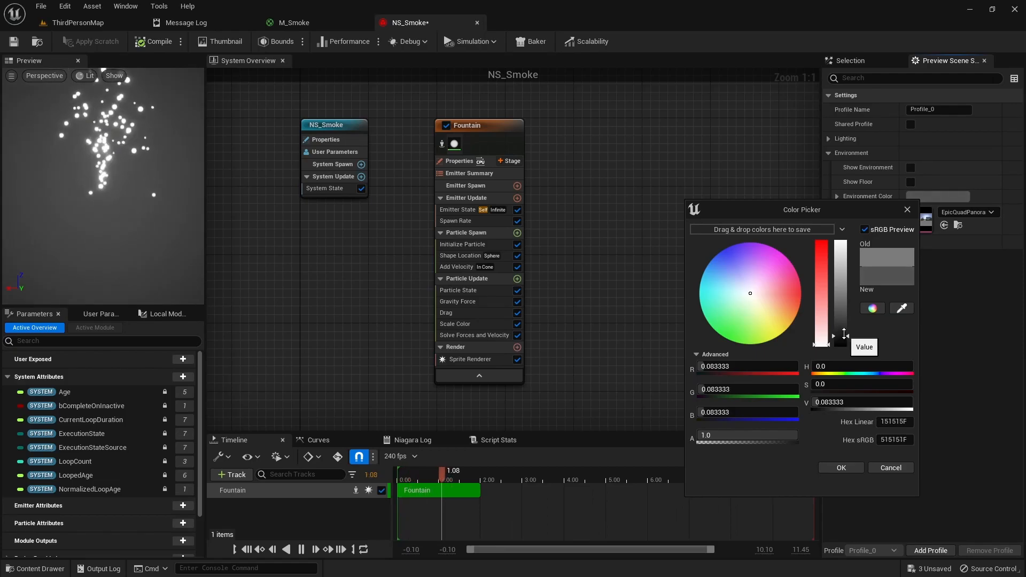
left_click(841, 467)
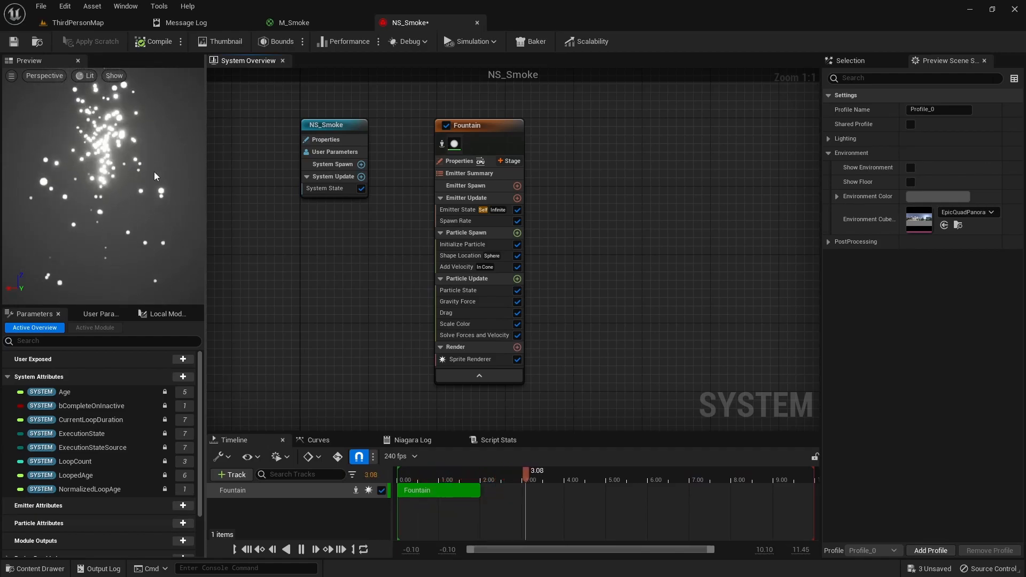
- Delete the Gravity Force module from the Fountain emitter's Particle Update stage
left_click(466, 303)
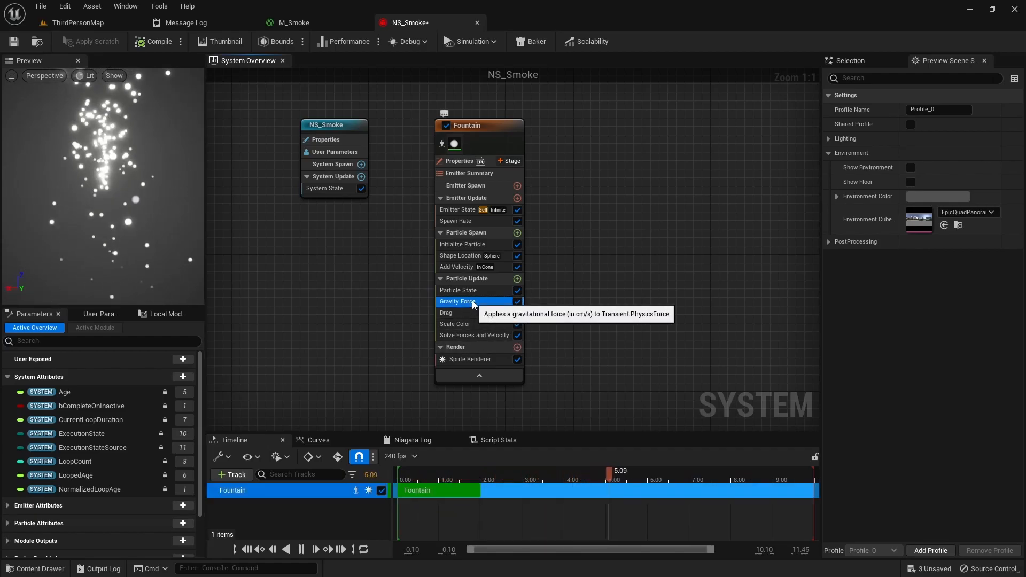
right_click(466, 304)
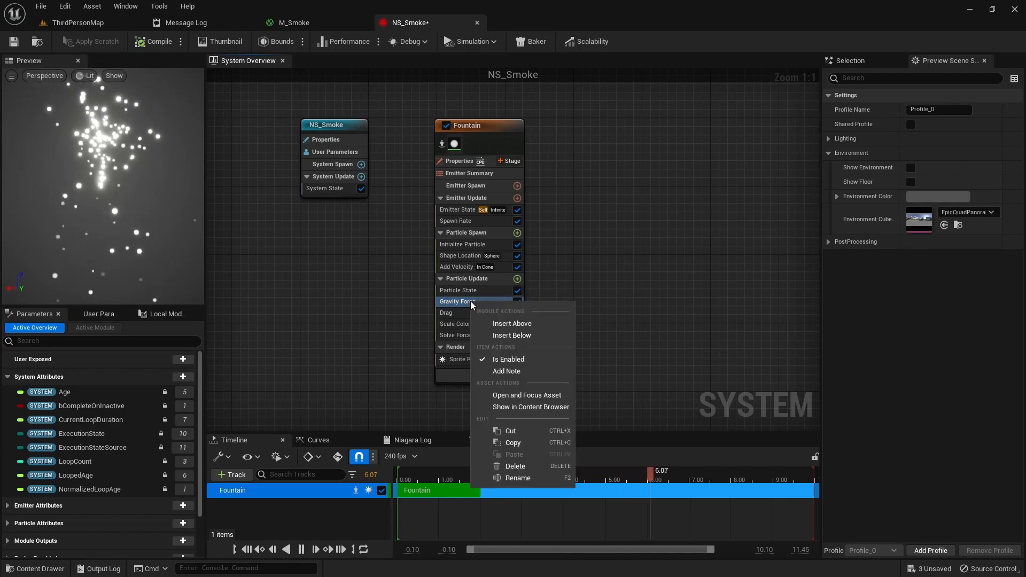
left_click(515, 466)
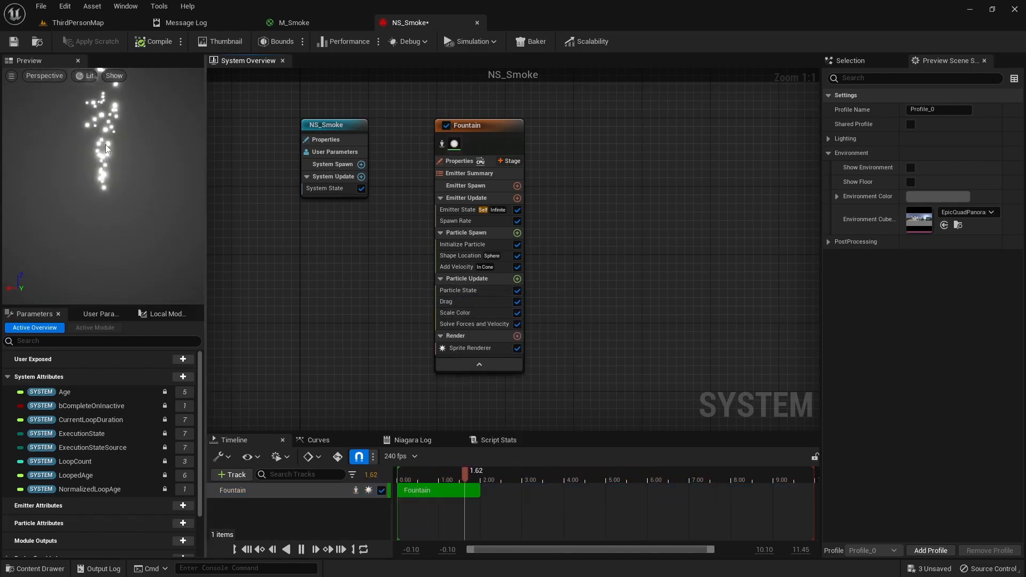
- In the Fountain's Initialize Particle module, set Lifetime Max to 3.0 and the uniform sprite size range to 20–40
left_click(472, 246)
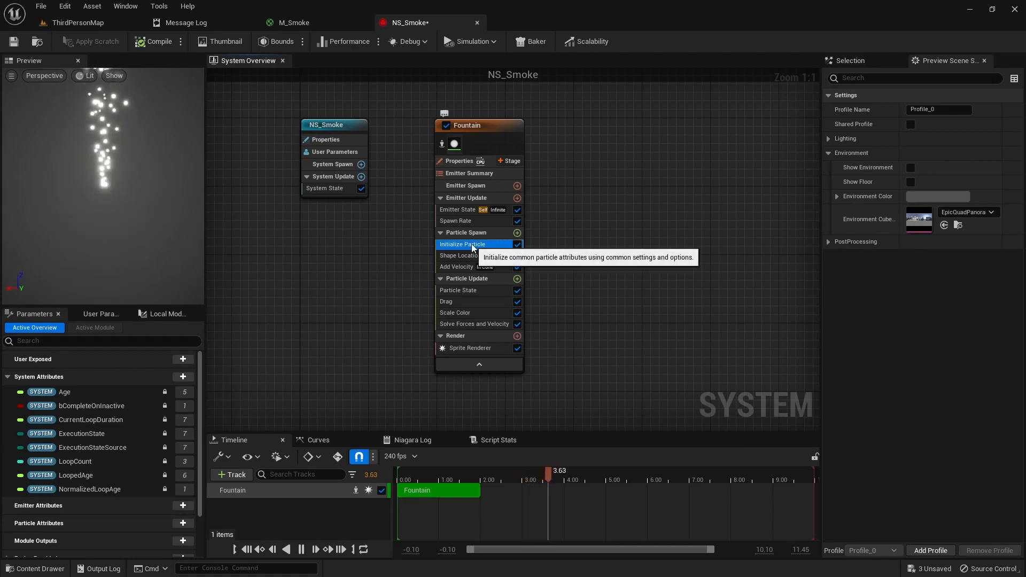
left_click(850, 60)
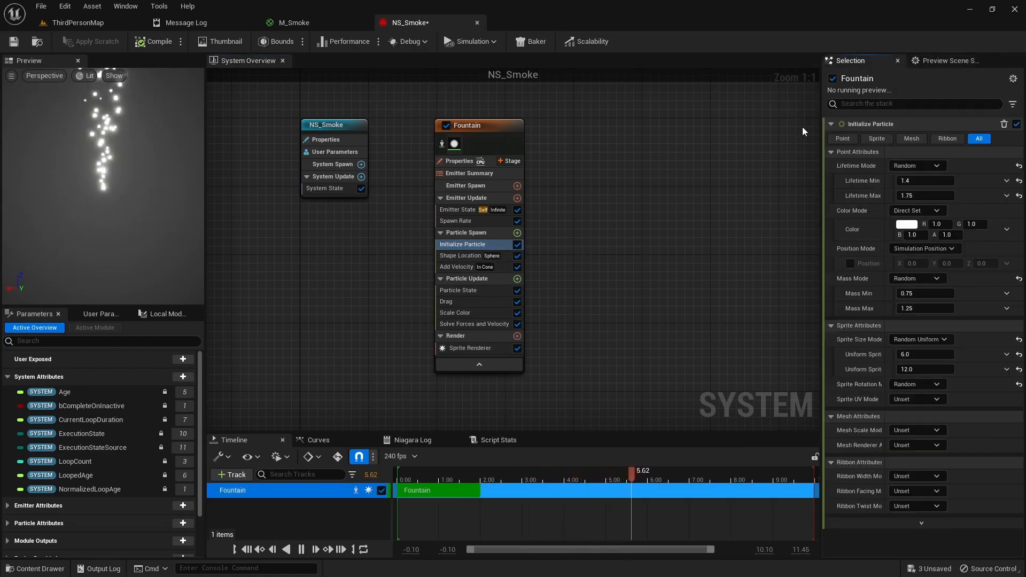
left_click(919, 180)
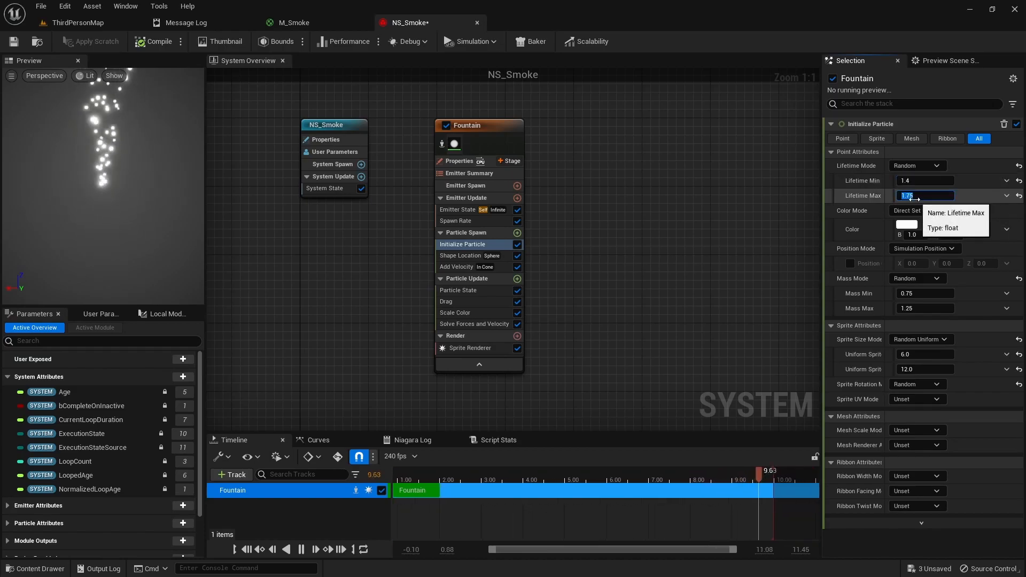
left_click(917, 199)
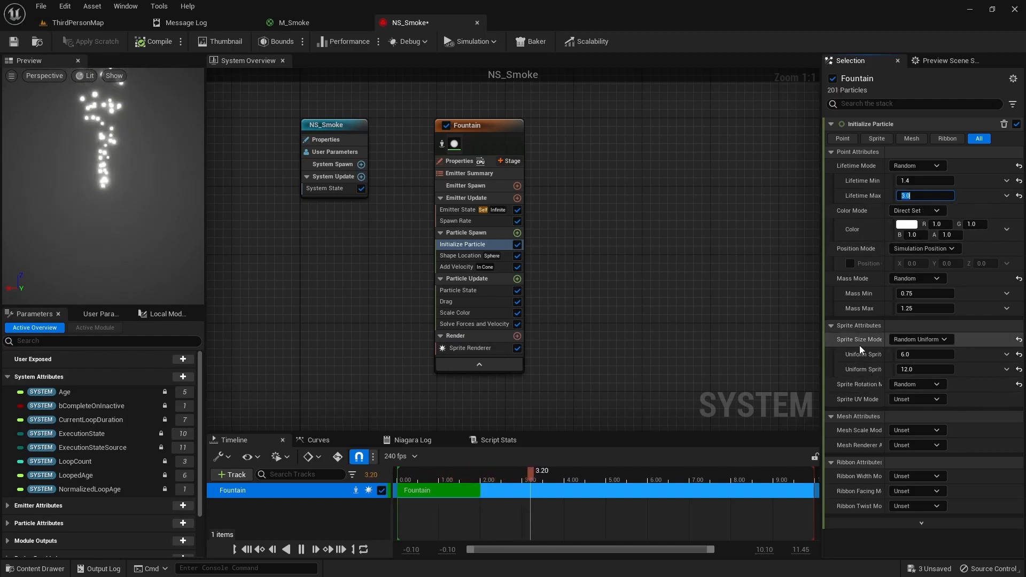
left_click(920, 354)
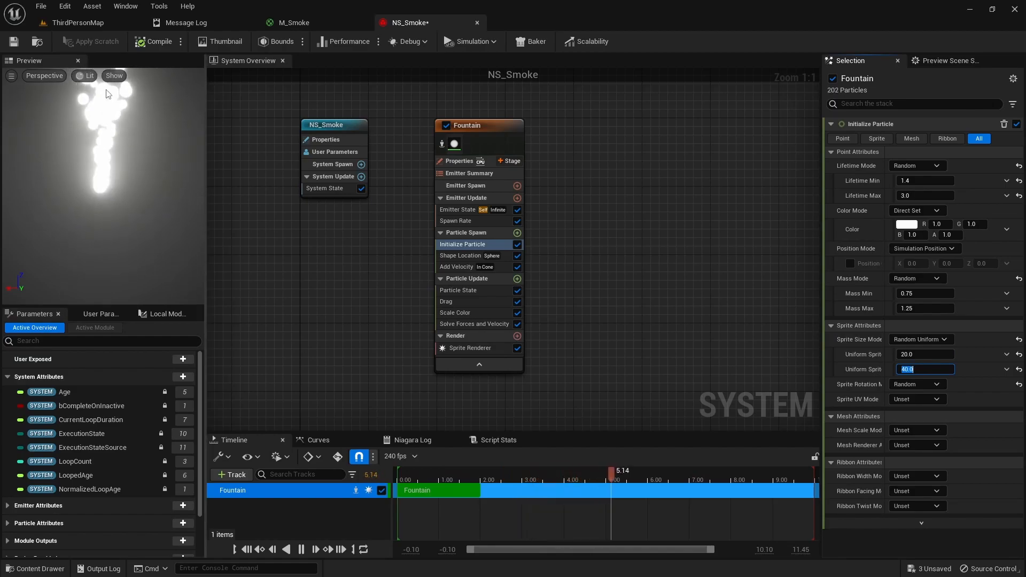
- Set the Add Velocity module's velocity speed range to a minimum of 50 and a maximum of 100
left_click(458, 267)
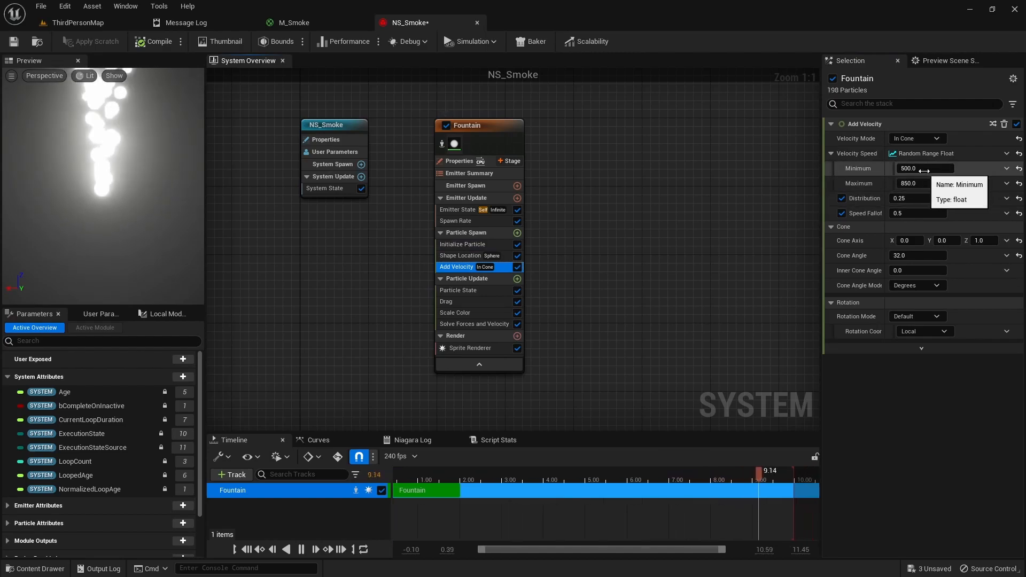
left_click(924, 169)
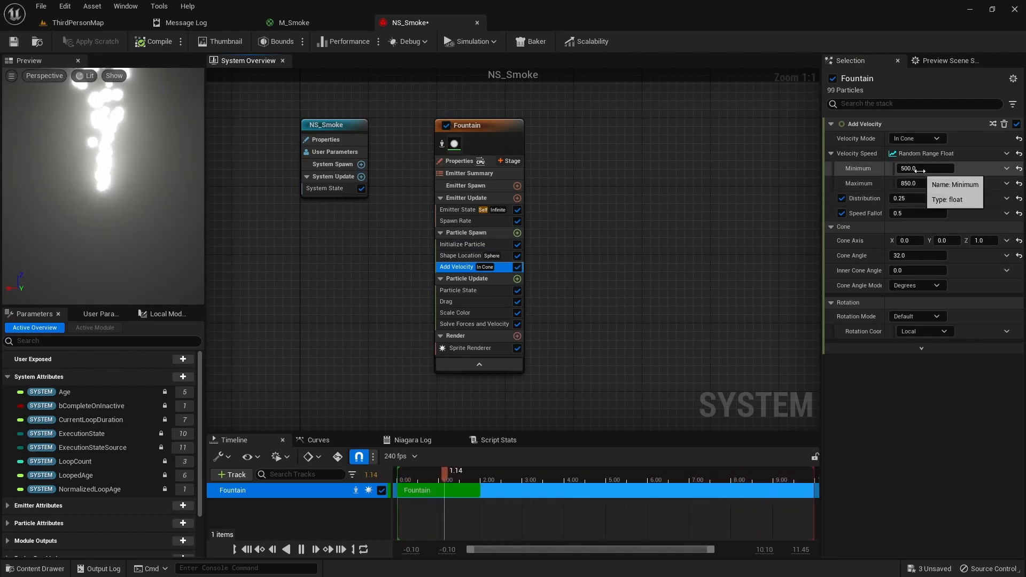
type("50")
key("Tab")
type("100")
key("Return")
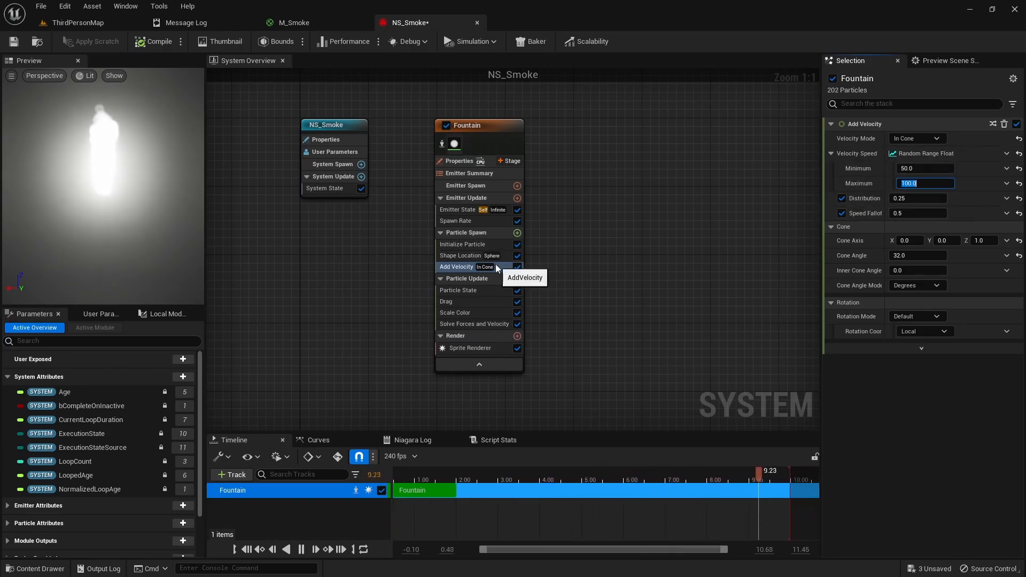
- Set Lifetime Max to 4 in the Initialize Particle module
left_click(483, 248)
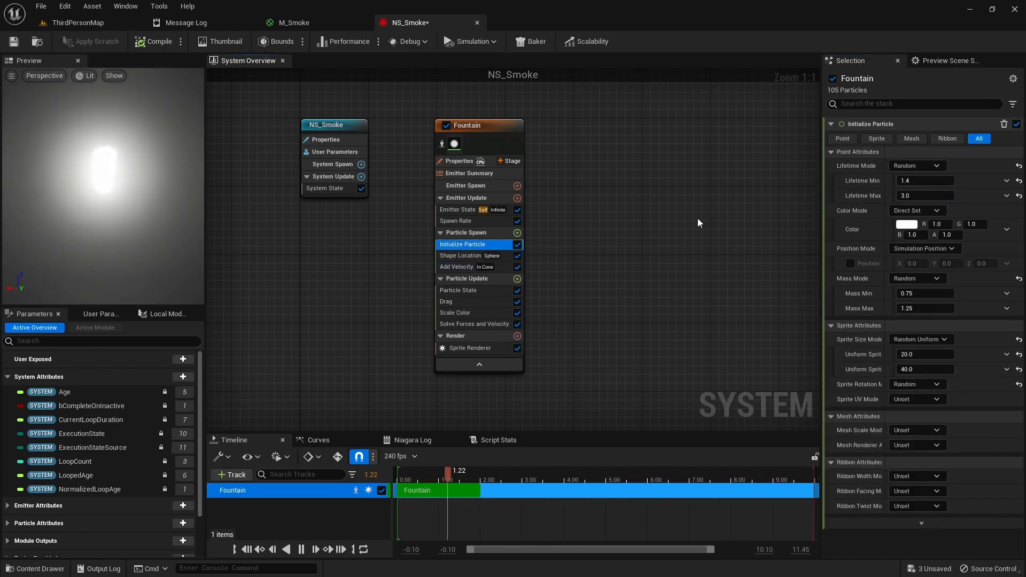
left_click(902, 196)
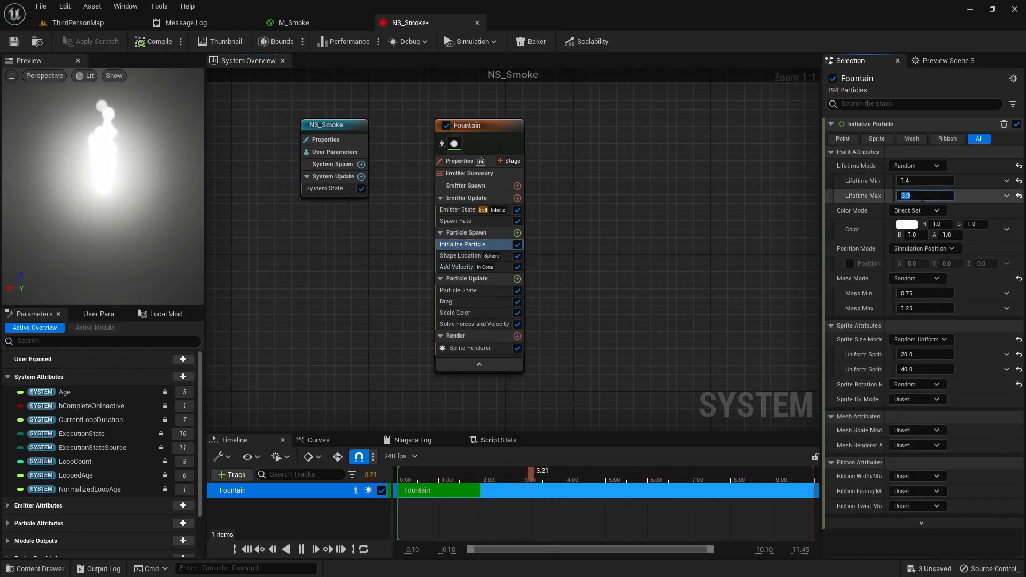
type("4")
key("Return")
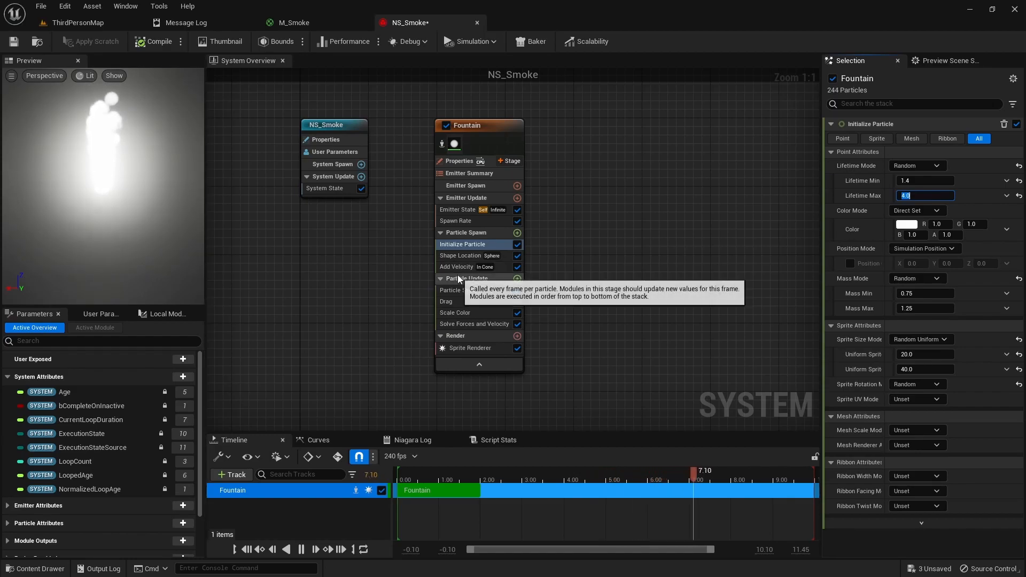
- Set the Cone Angle of the Add Velocity module to 40
left_click(461, 257)
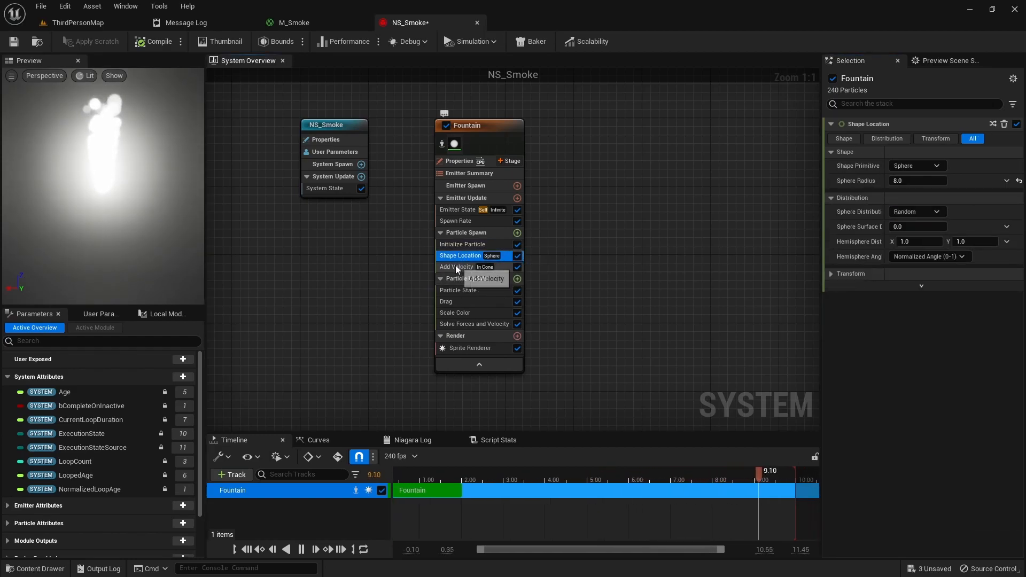
left_click(453, 267)
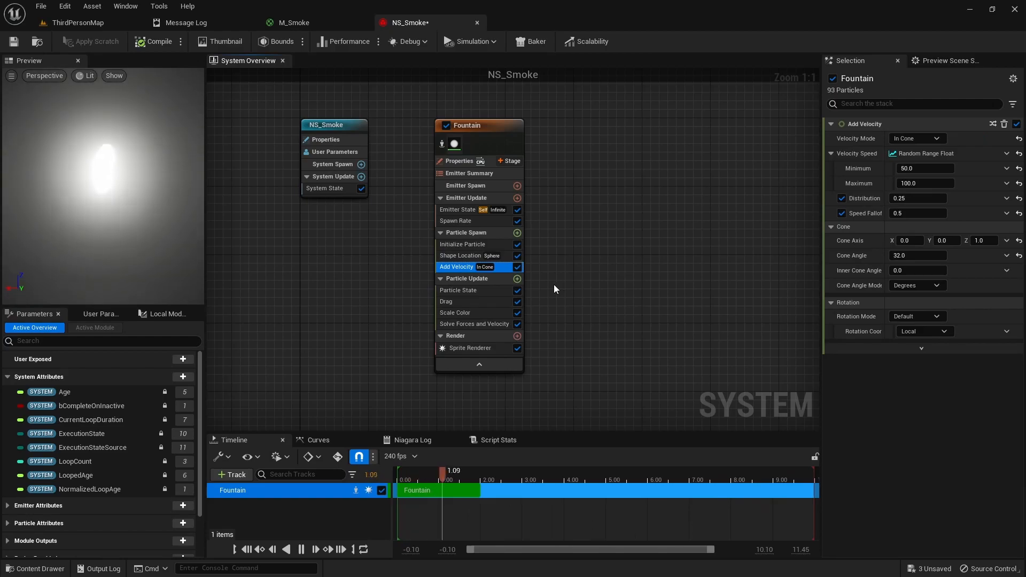
left_click(916, 256)
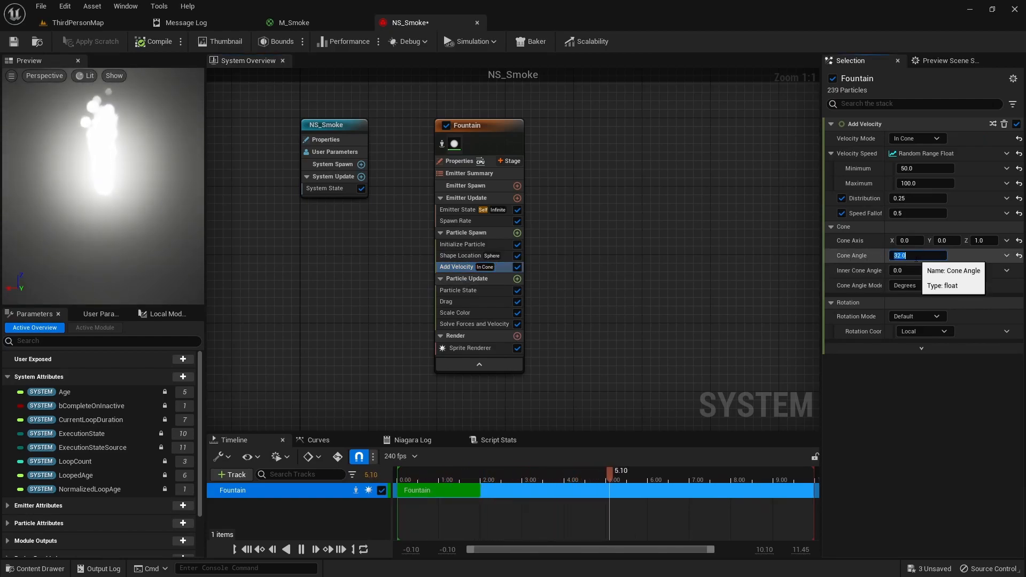
type("40")
key("Return")
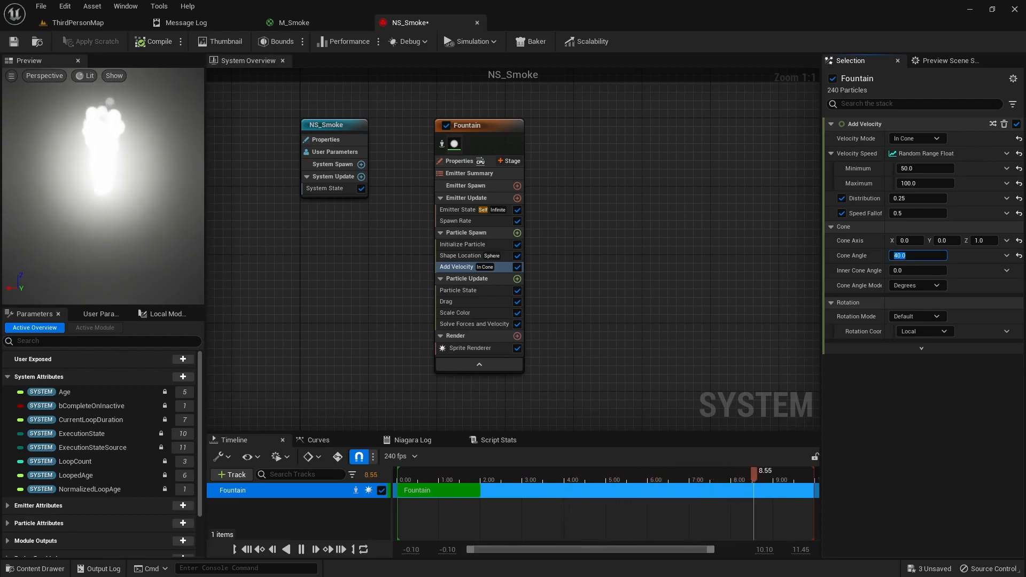
right_click_drag(281, 342, 292, 334)
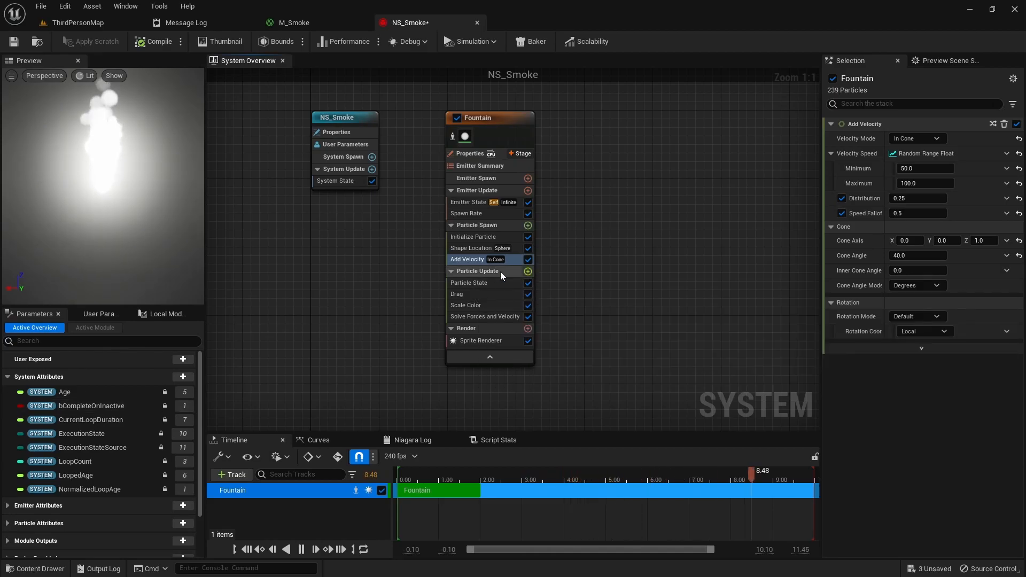
- Add a Scale Sprite Size module to the Fountain emitter's Particle Update group
left_click(528, 272)
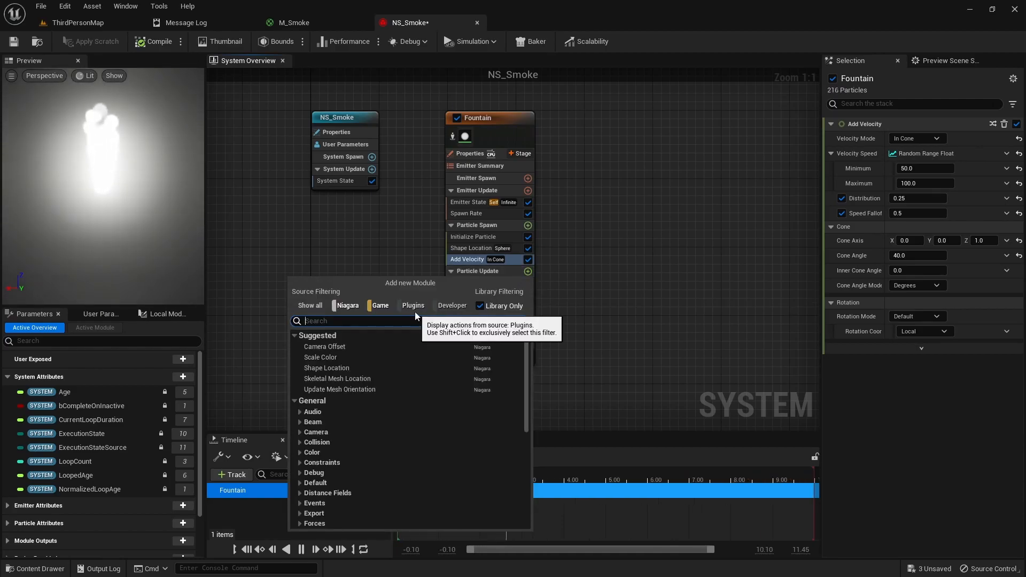
type("scale sprite")
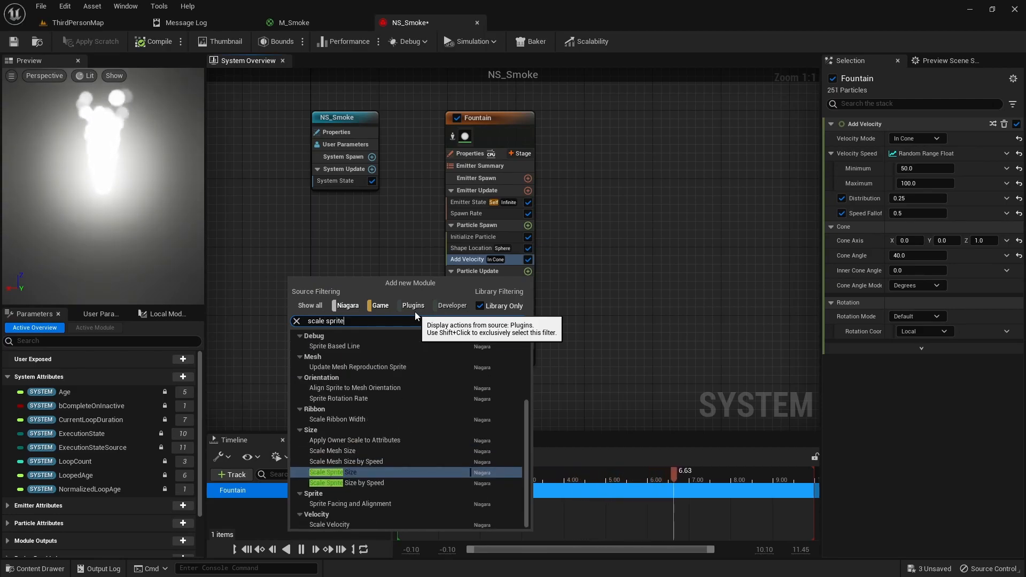
left_click(346, 473)
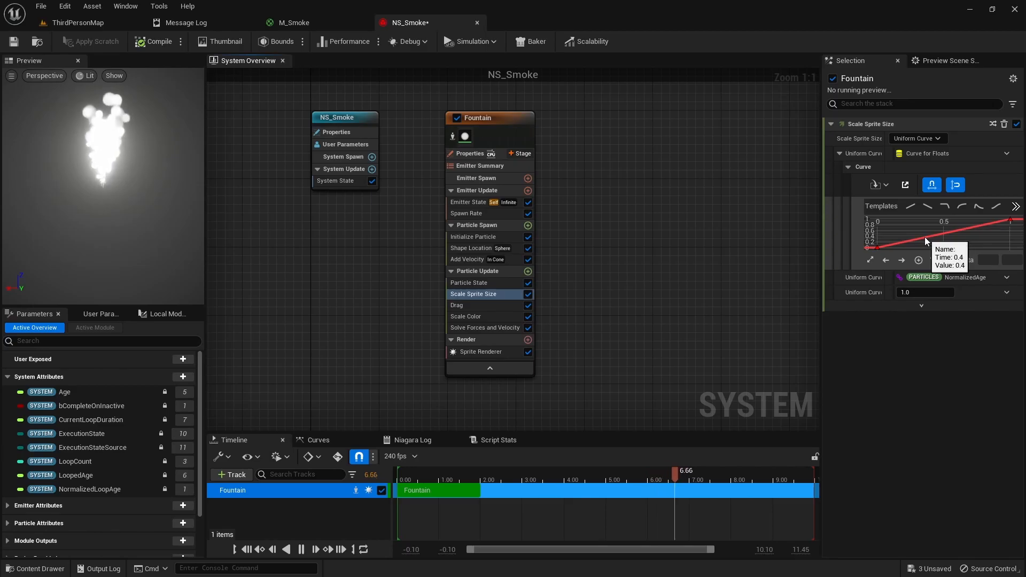
- On the Scale Sprite Size curve, add a key at time 0.2 with value 1 and set the end key's value to 2
right_click(909, 240)
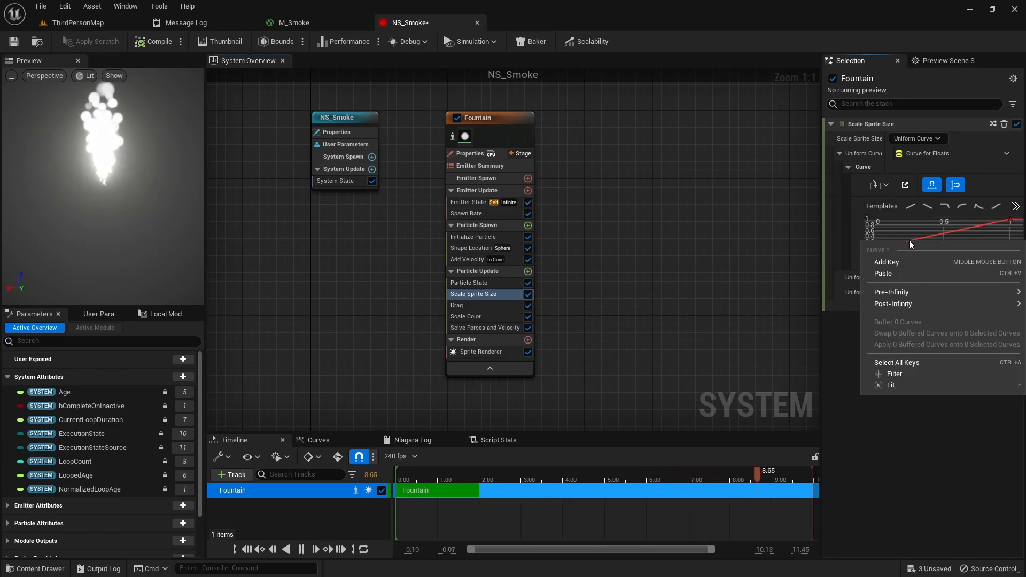
left_click(894, 261)
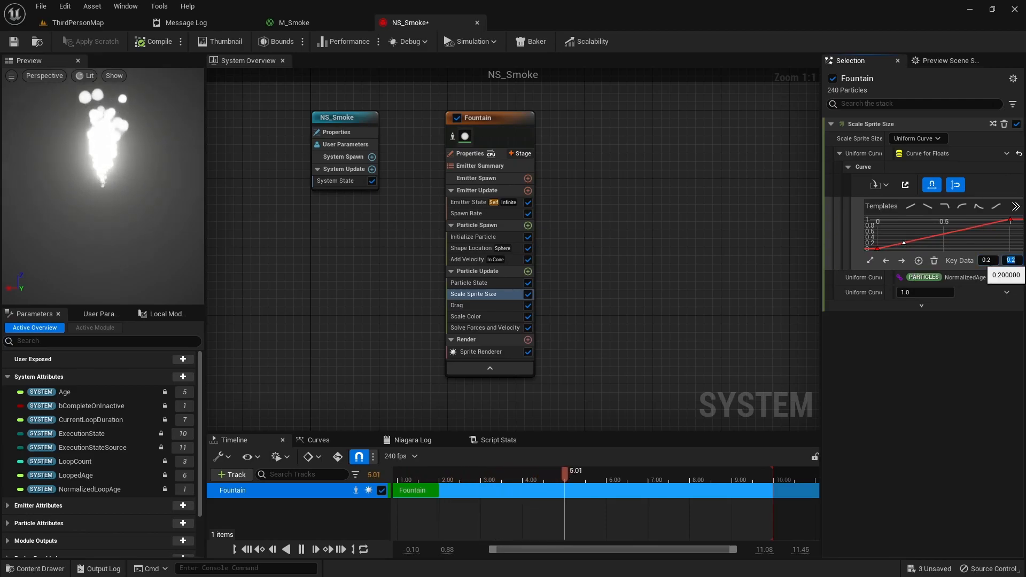
type("1")
key("Return")
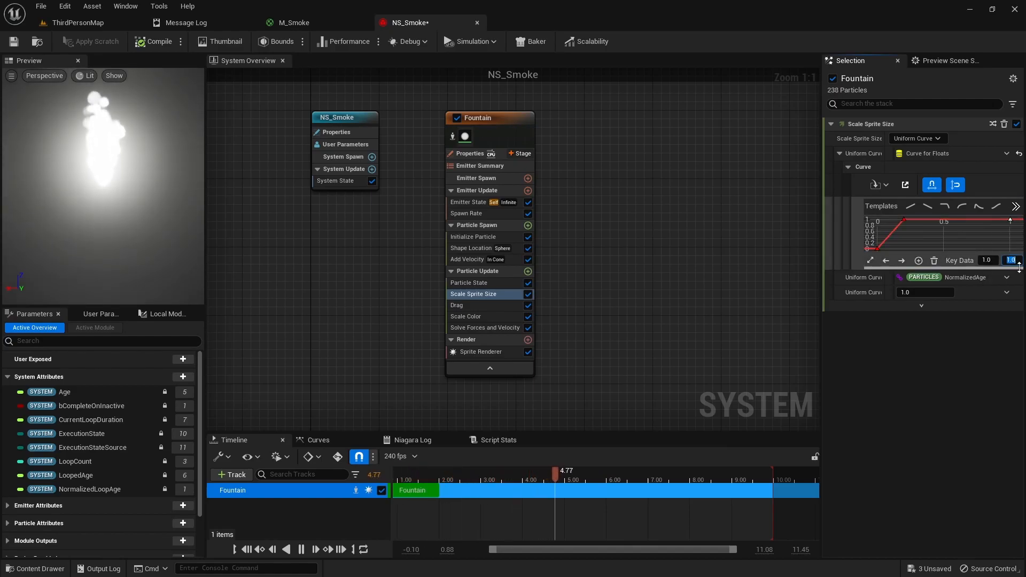
type("2")
key("Return")
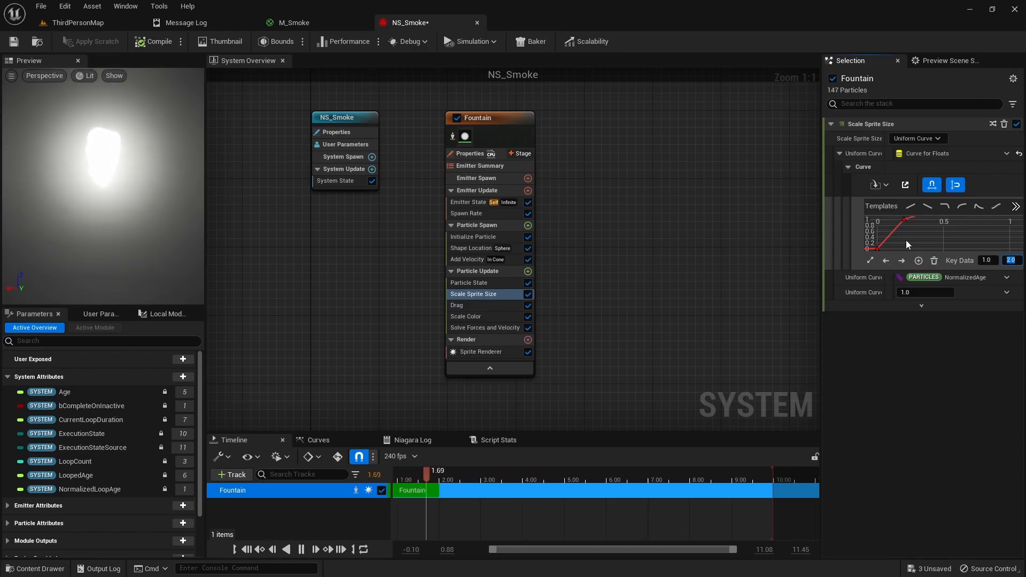
left_click(876, 259)
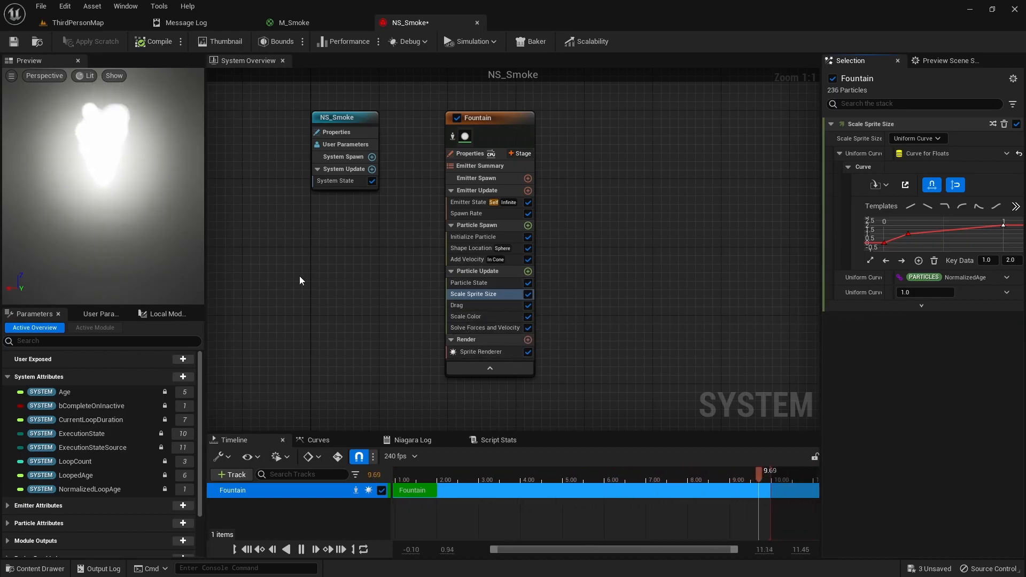
- Assign the M_Smoke material to the Fountain's Sprite Renderer and save NS_Smoke
left_click(488, 352)
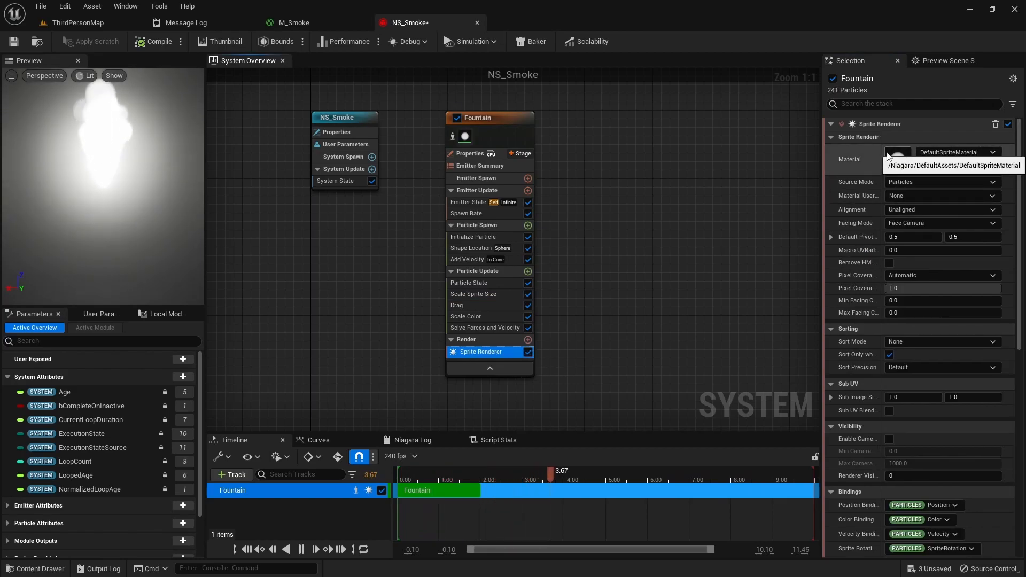
left_click(944, 152)
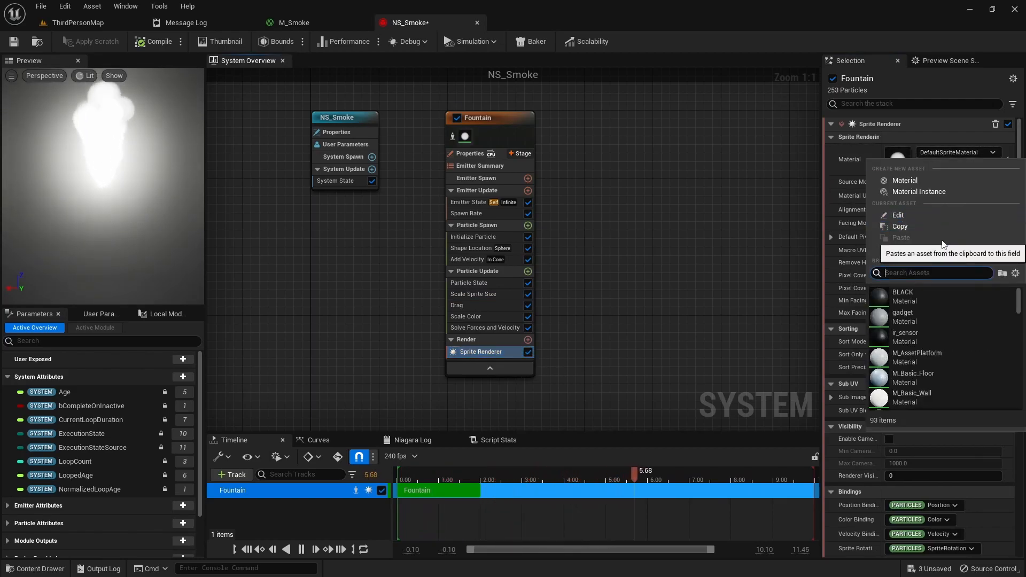
type("smoke")
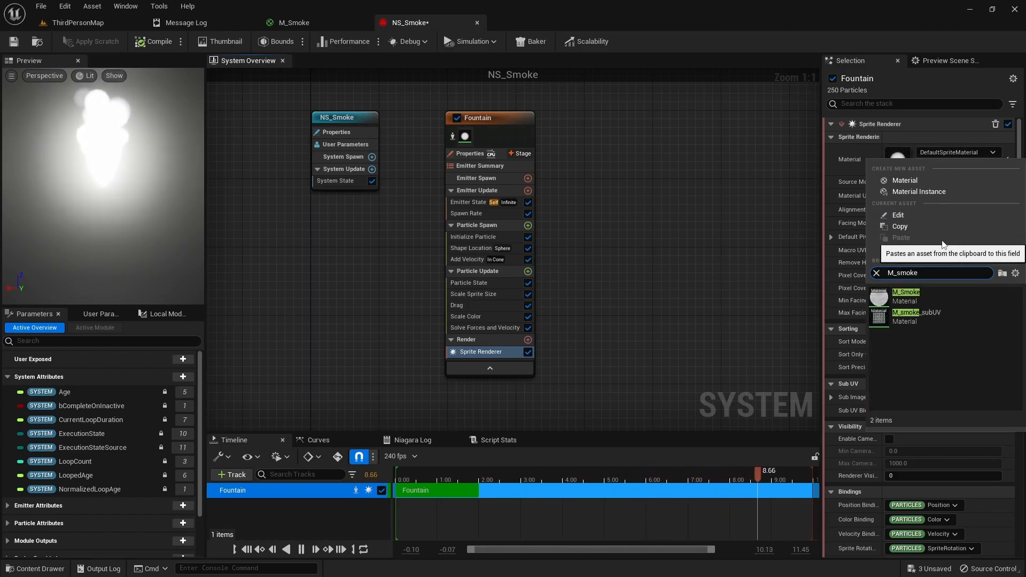
left_click(906, 296)
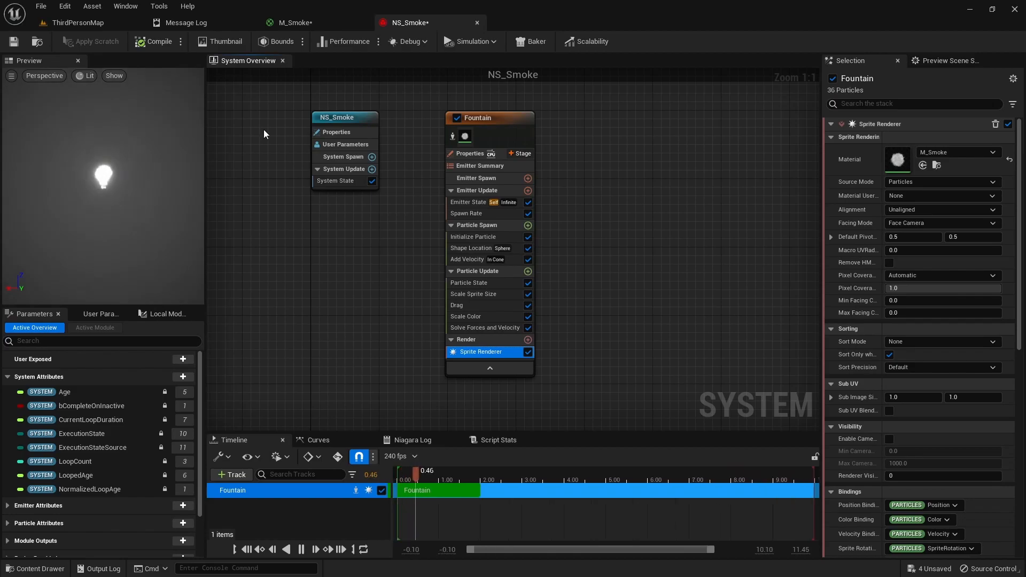
left_click(16, 42)
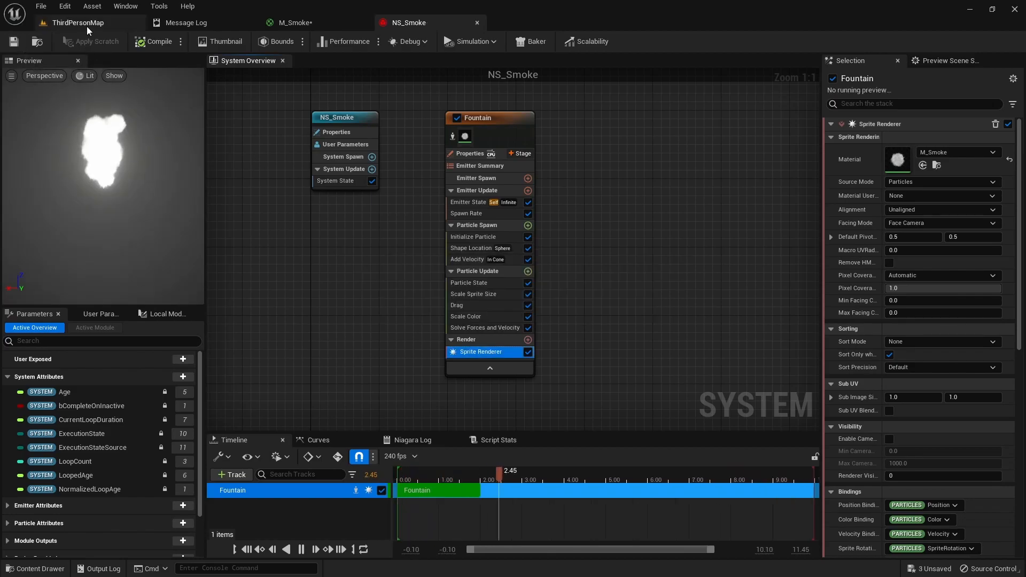
- Place NS_Smoke on the floor of ThirdPersonMap and play the level to view the smoke up close
left_click(85, 24)
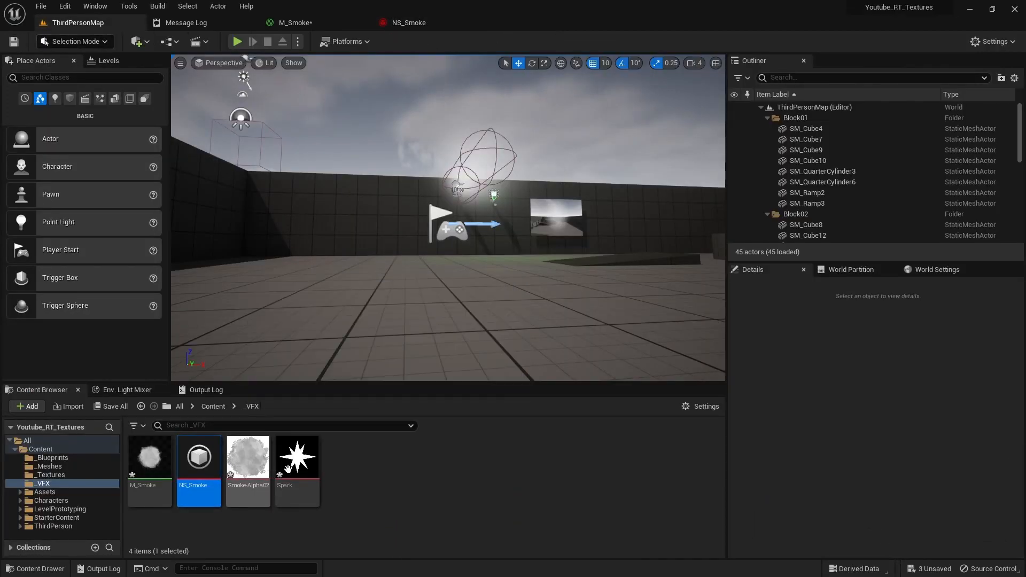
left_click_drag(200, 455, 535, 260)
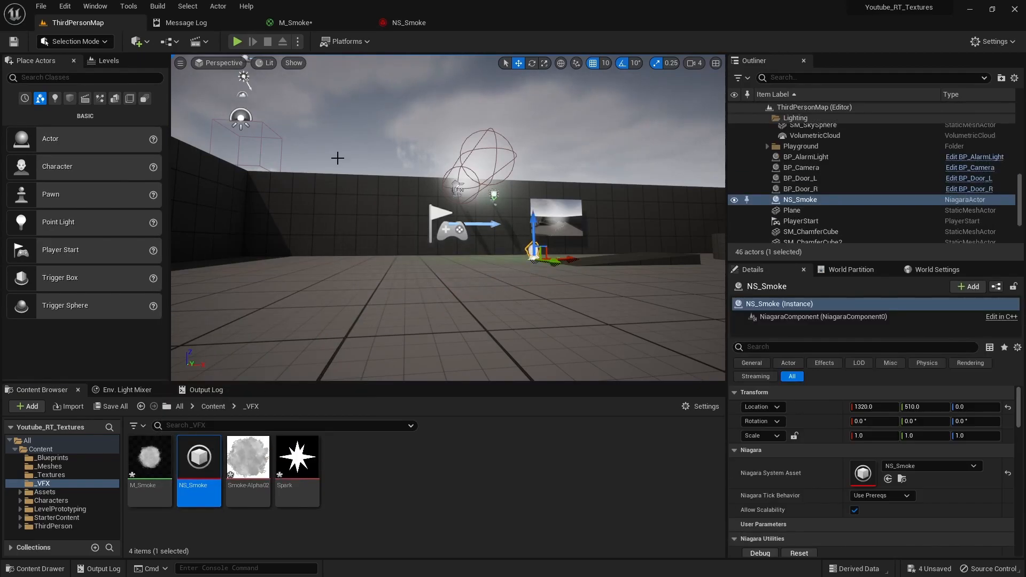
left_click(237, 41)
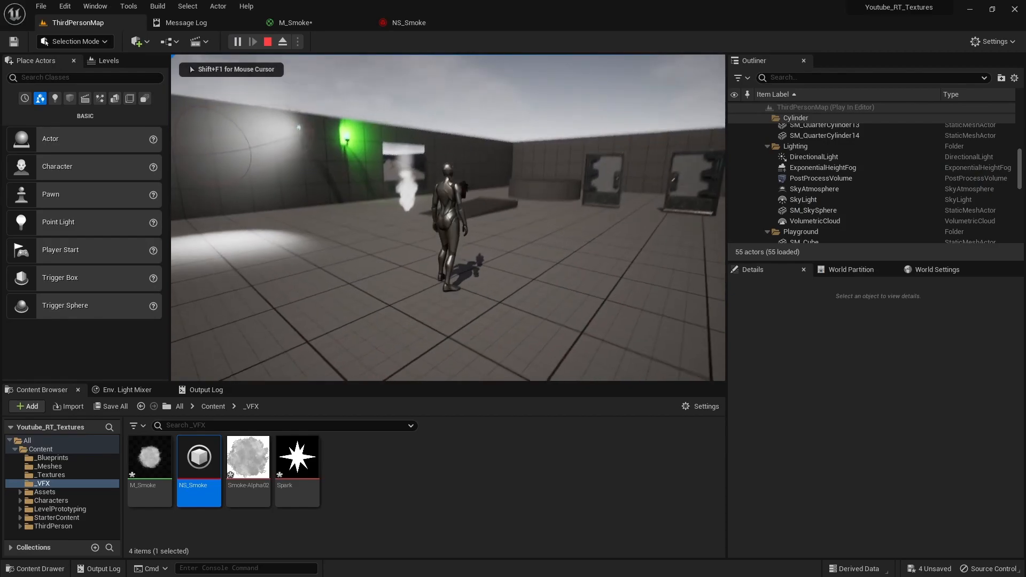
key("a")
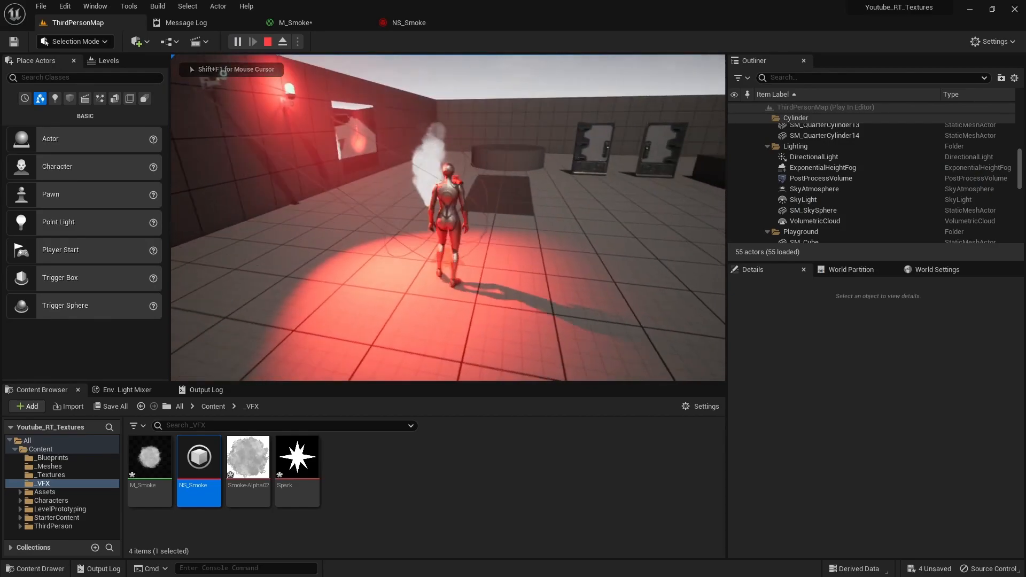
key("v")
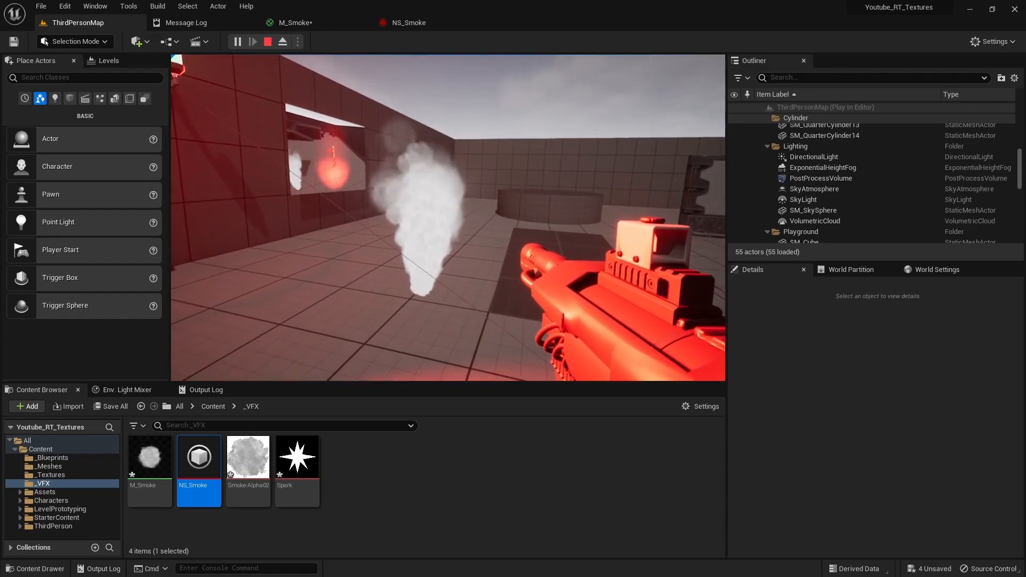
key("Escape")
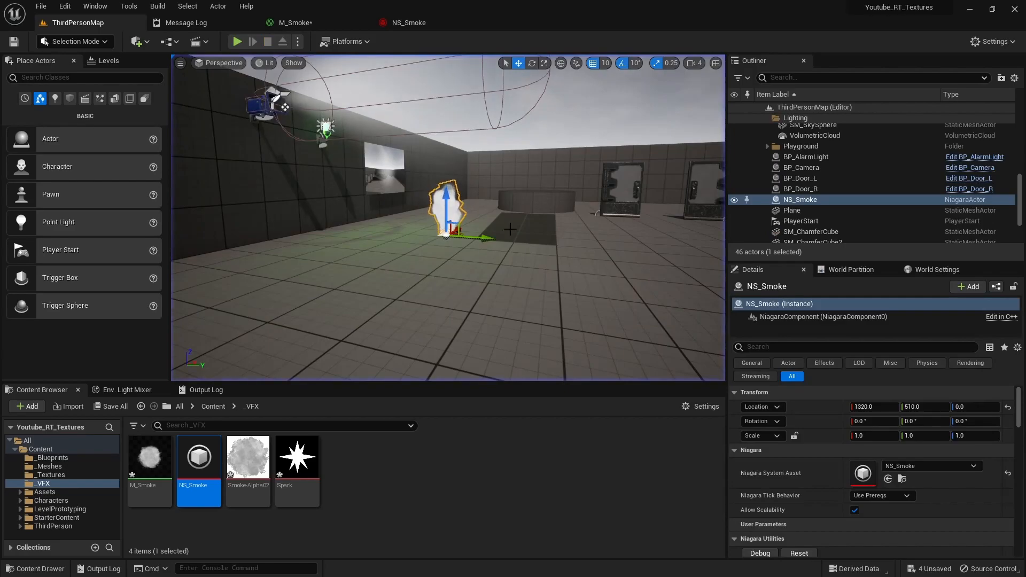
- Set the particle color to black in NS_Smoke's Initialize Particle module and save the system
left_click(409, 22)
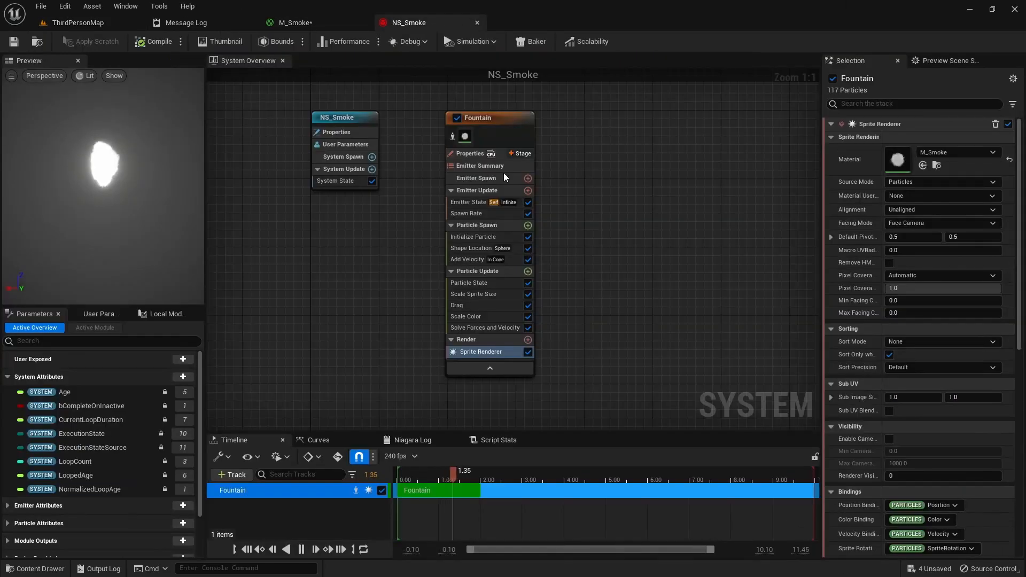
left_click(486, 236)
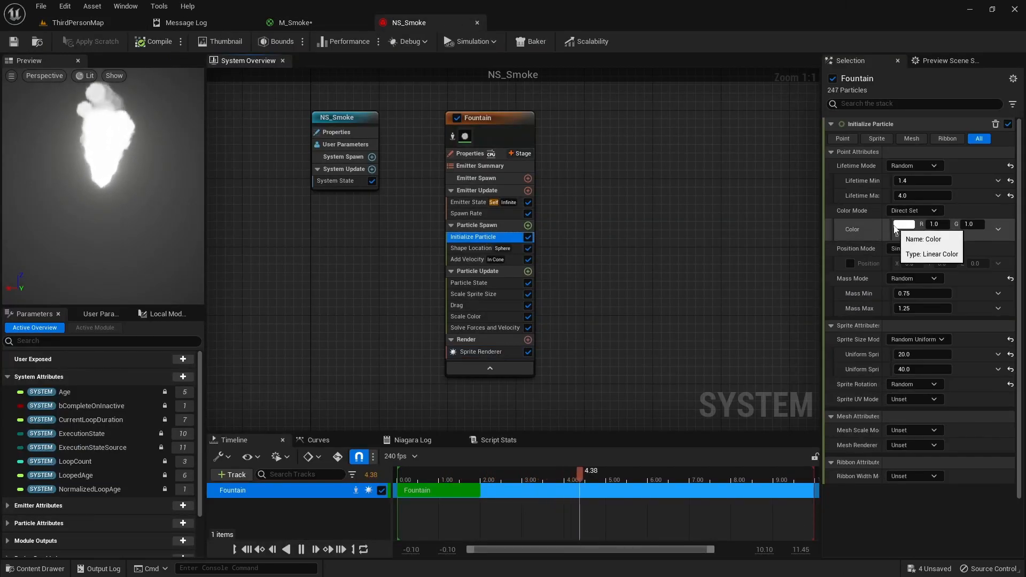
left_click(898, 225)
left_click_drag(815, 271, 816, 376)
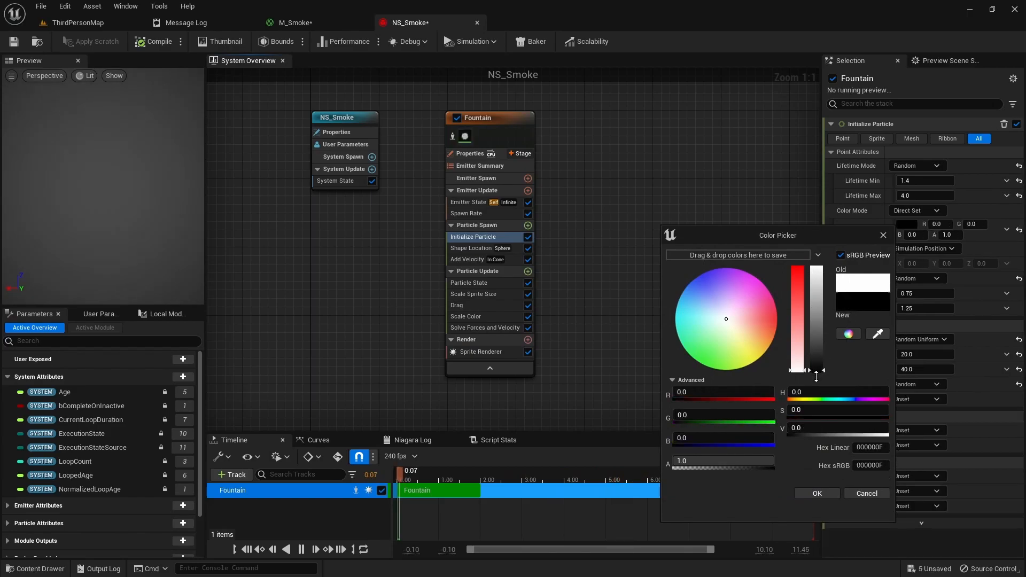
left_click(817, 493)
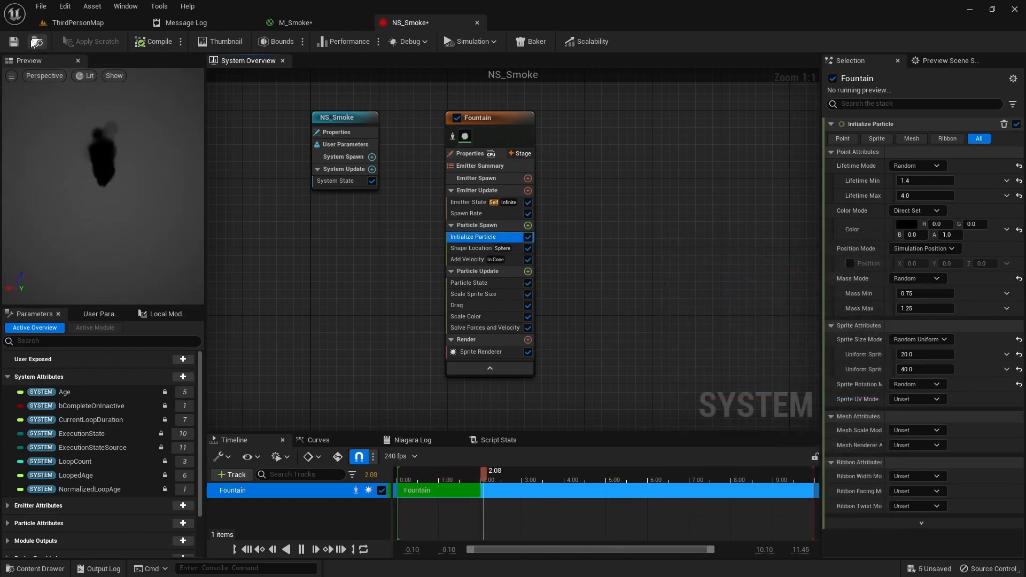
left_click(16, 43)
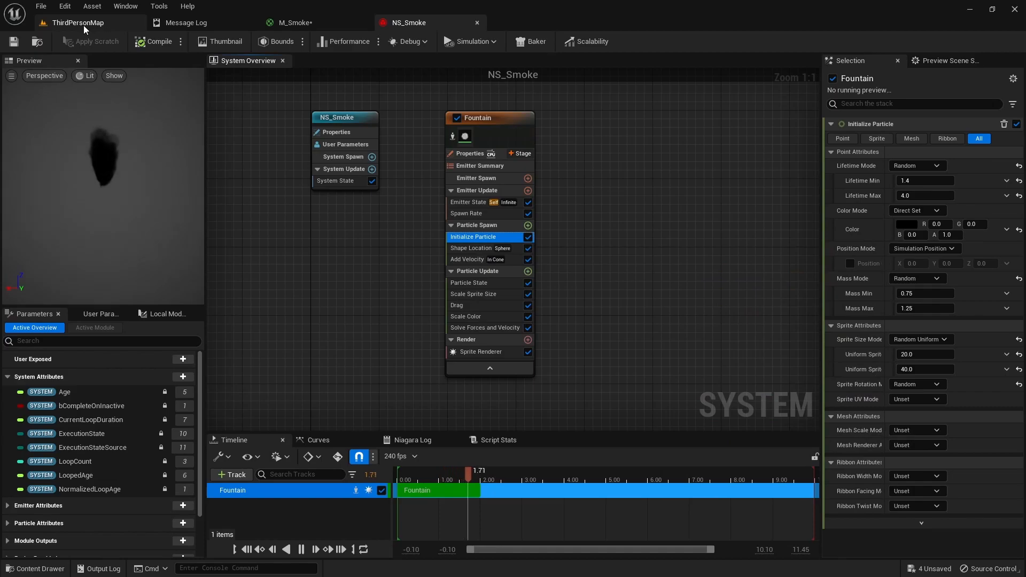
- Play ThirdPersonMap and examine the recolored smoke up close in first-person view
left_click(84, 25)
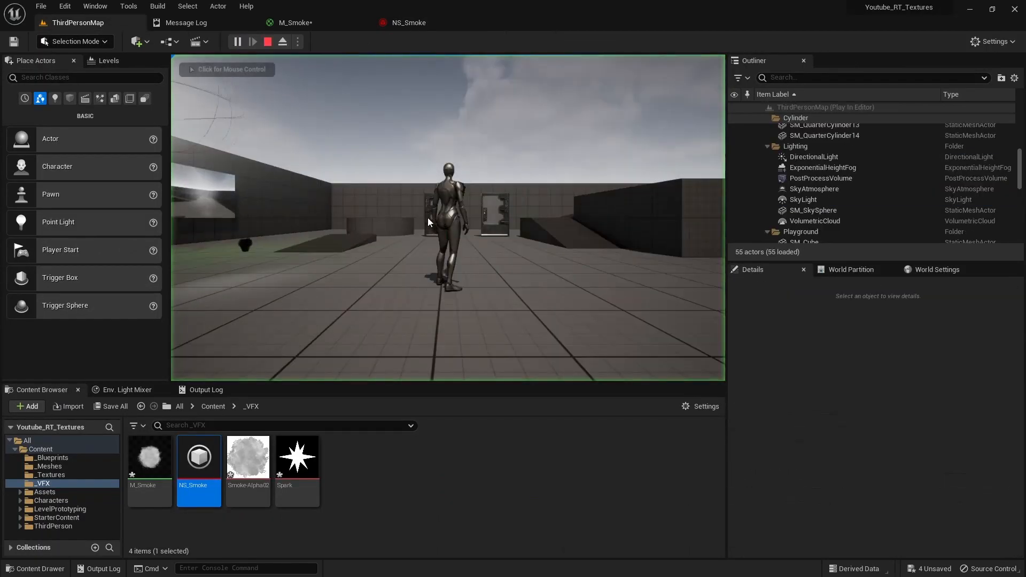
left_click(433, 222)
key("w")
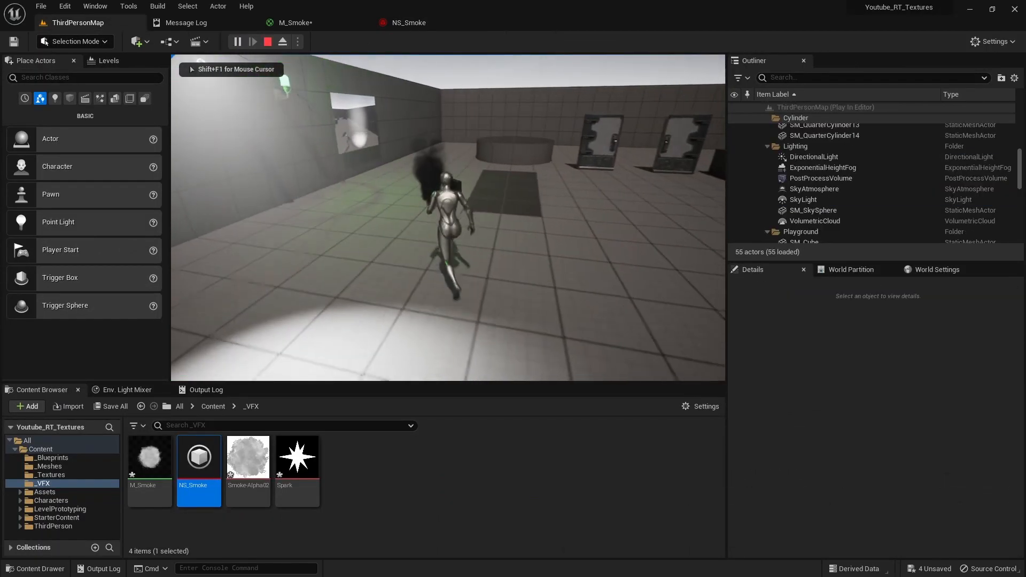
key("v")
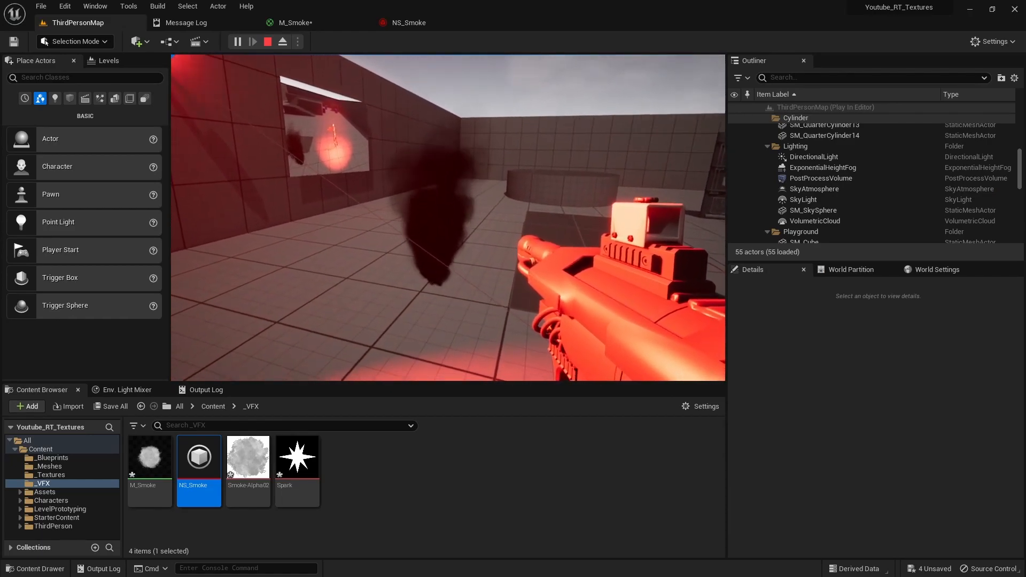
key("v")
key("Escape")
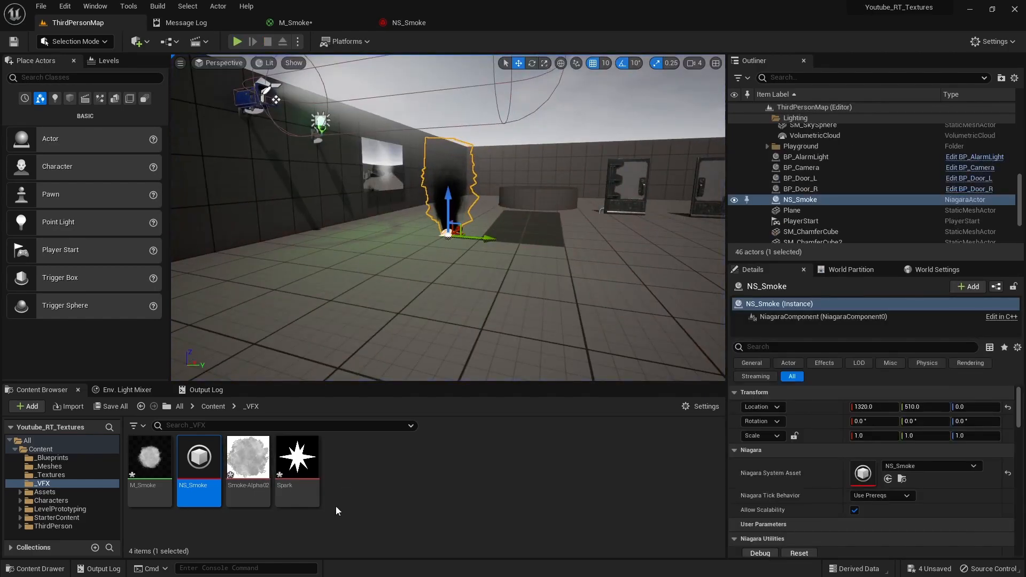
- Create a Niagara System from the Fountain emitter template in the _VFX folder and name it NS_Spark
right_click(364, 482)
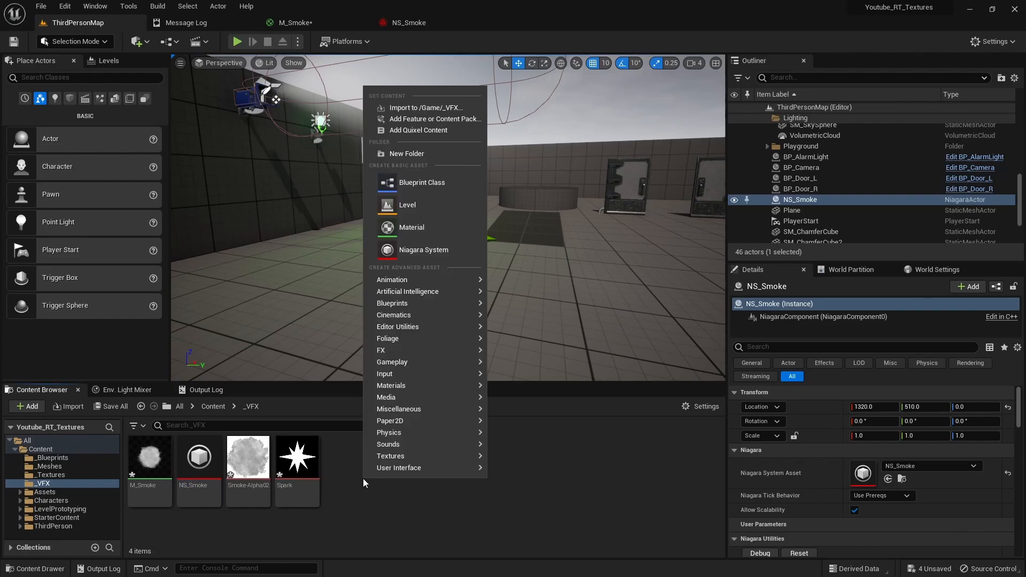
mouse_move(415, 328)
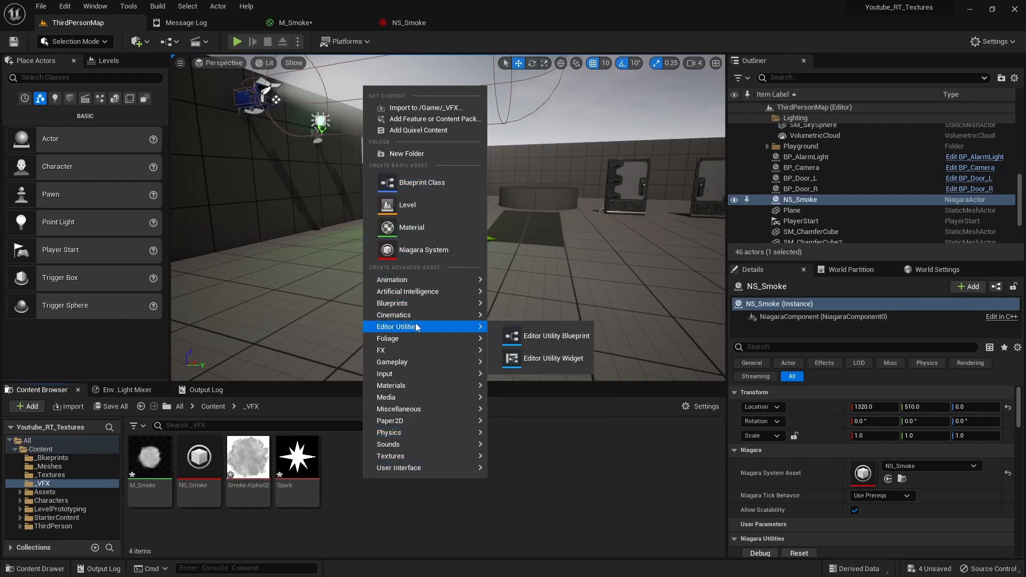
left_click(415, 251)
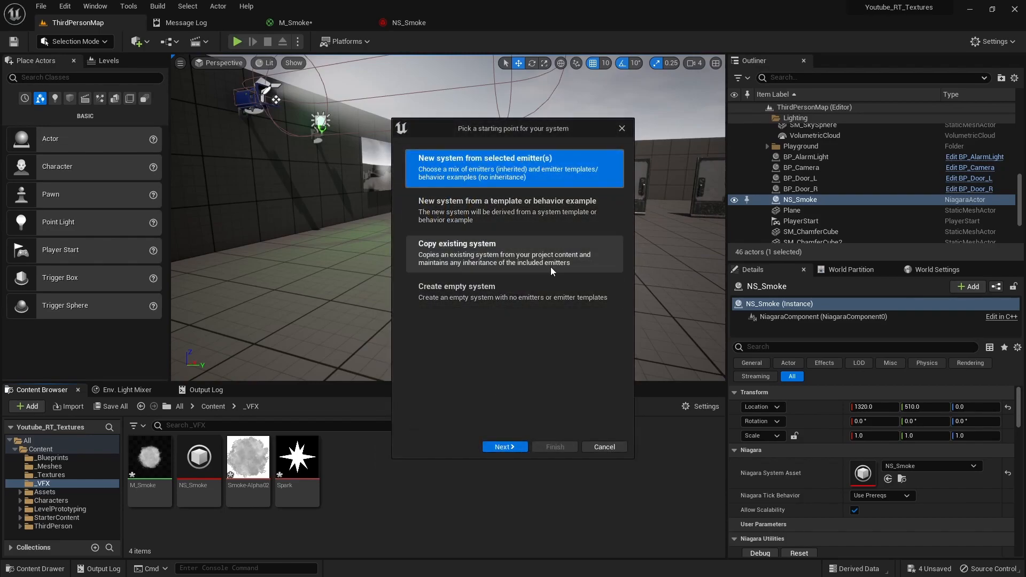
left_click(505, 446)
scroll(481, 350, "down", 3)
scroll(497, 345, "down", 1)
left_click(482, 314)
left_click(608, 428)
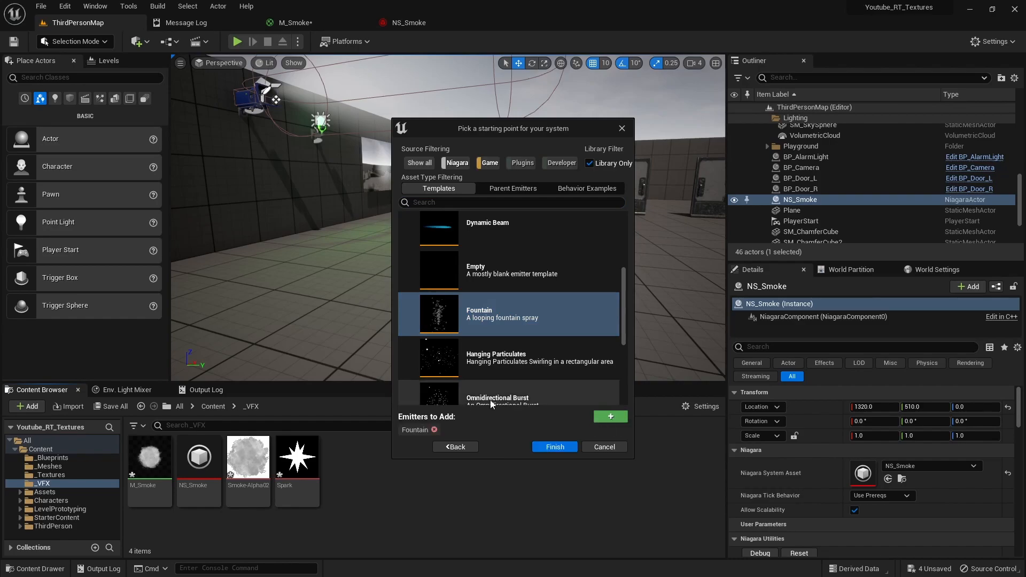
left_click(553, 447)
type("NS_Spark")
key("Return")
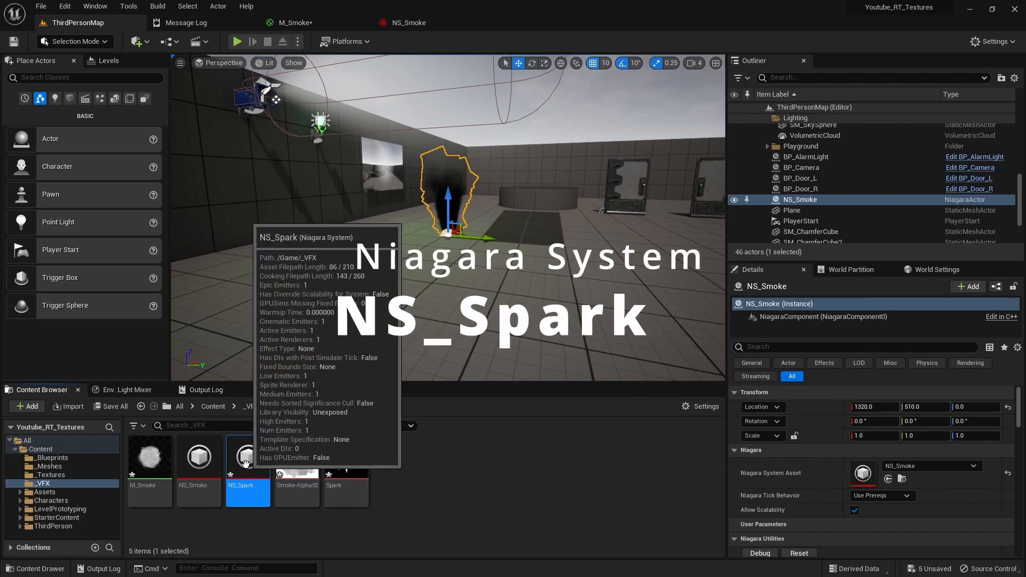
- Open NS_Spark and set the Fountain emitter's Spawn Rate to 11
double_click(245, 462)
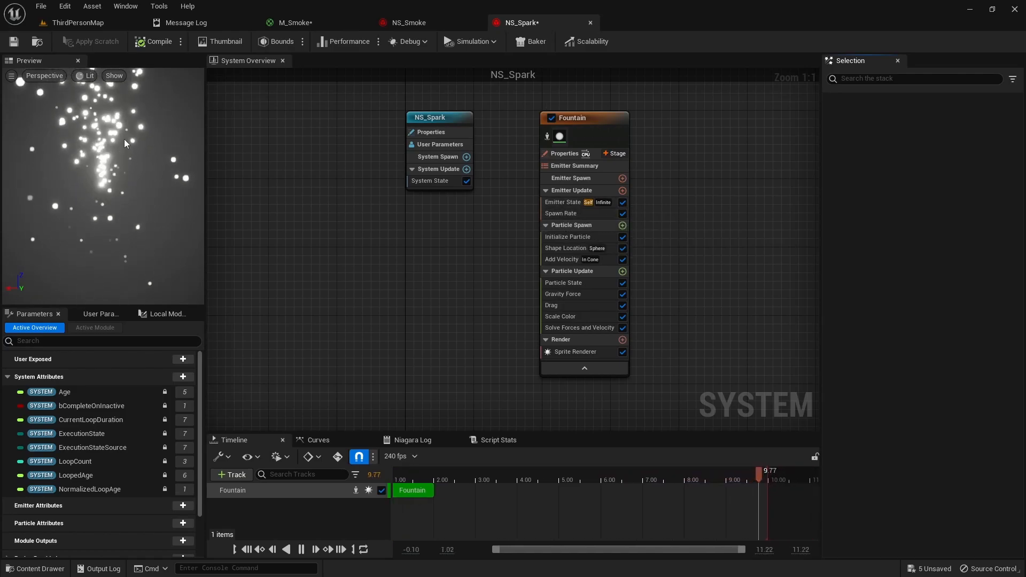
left_click(568, 214)
left_click(919, 139)
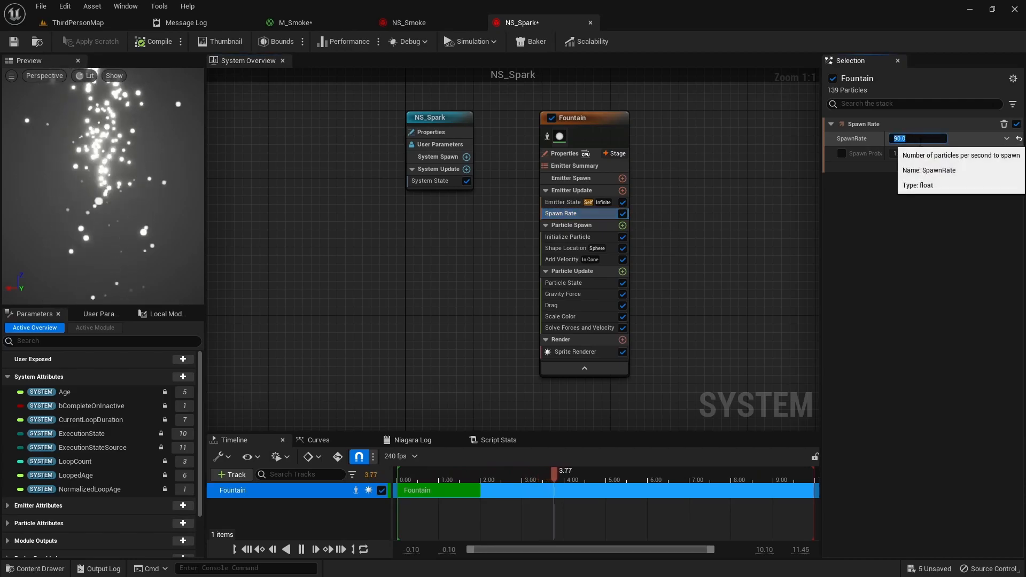
type("11")
key("Return")
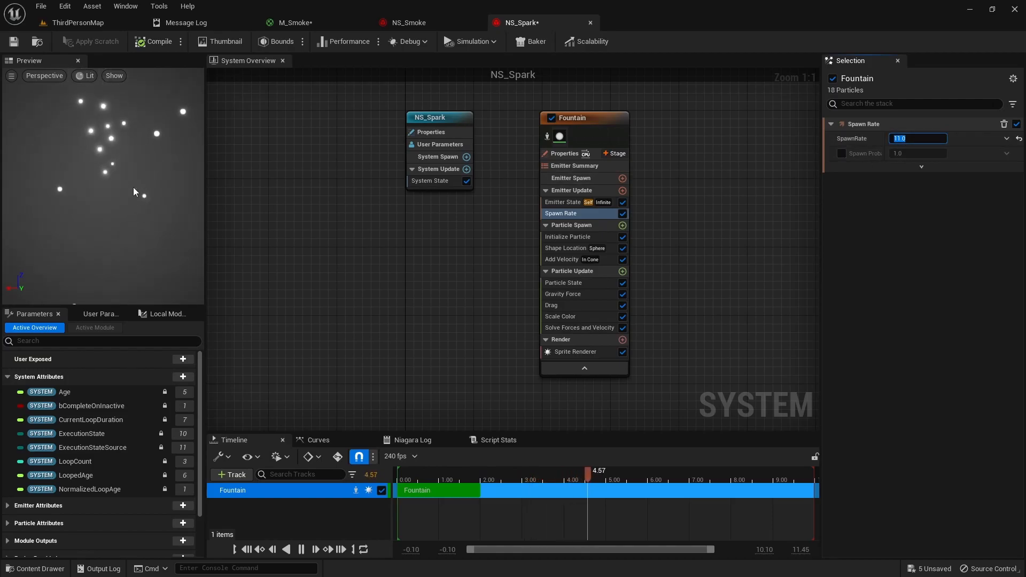
- Set Lifetime Max to 3.0 in the Fountain emitter's Initialize Particle module
left_click(577, 239)
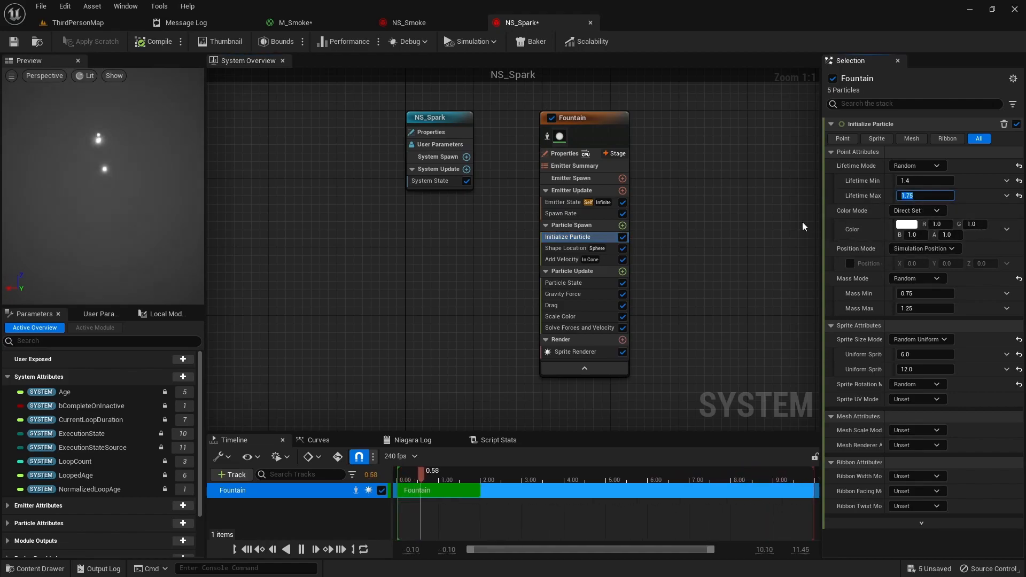
type("3.0")
key("Return")
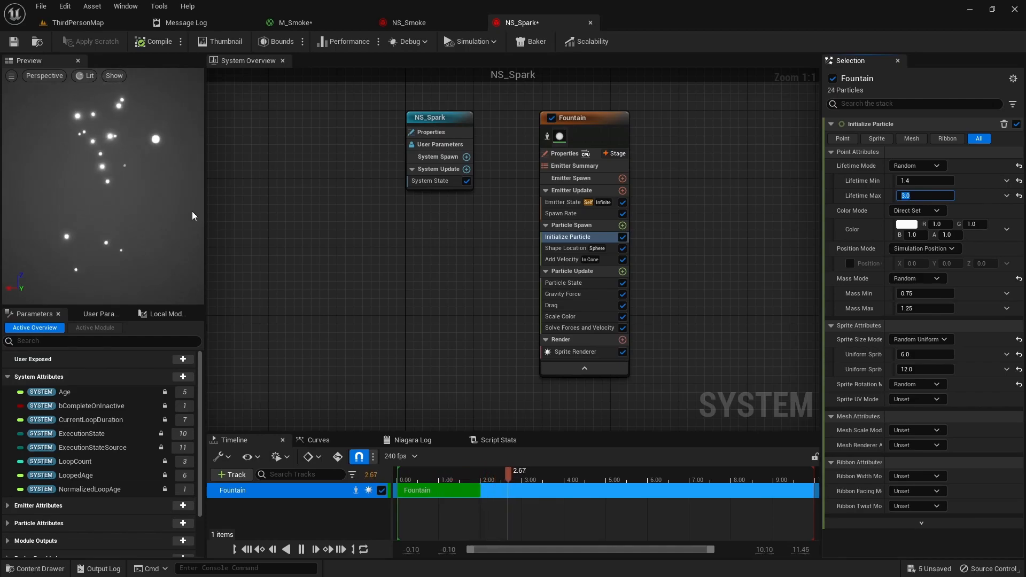
left_click(569, 259)
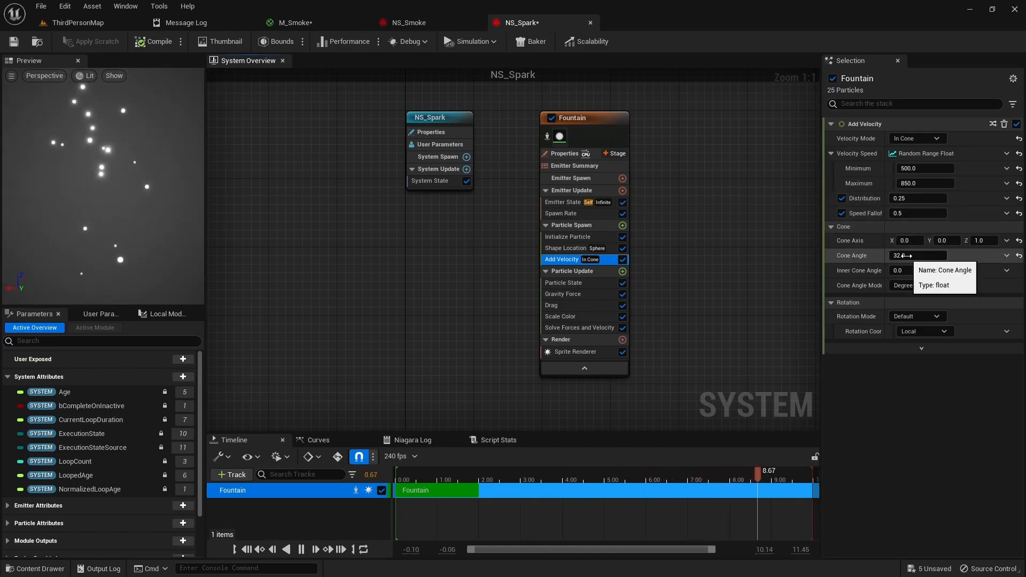
right_click(879, 173)
left_click(284, 207)
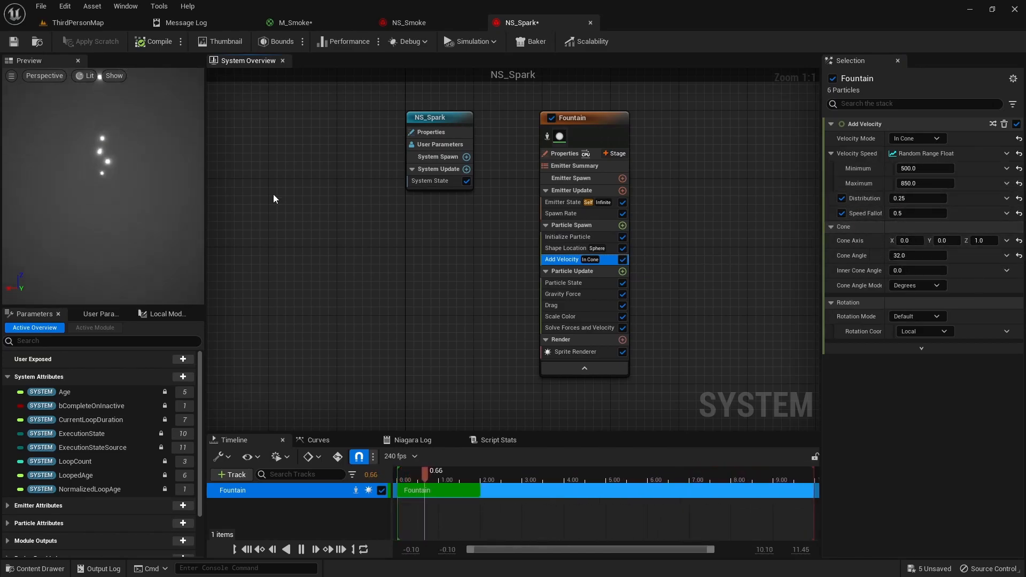
- Set the Gravity Force module's Z gravity to -500 in the Fountain emitter
left_click(570, 294)
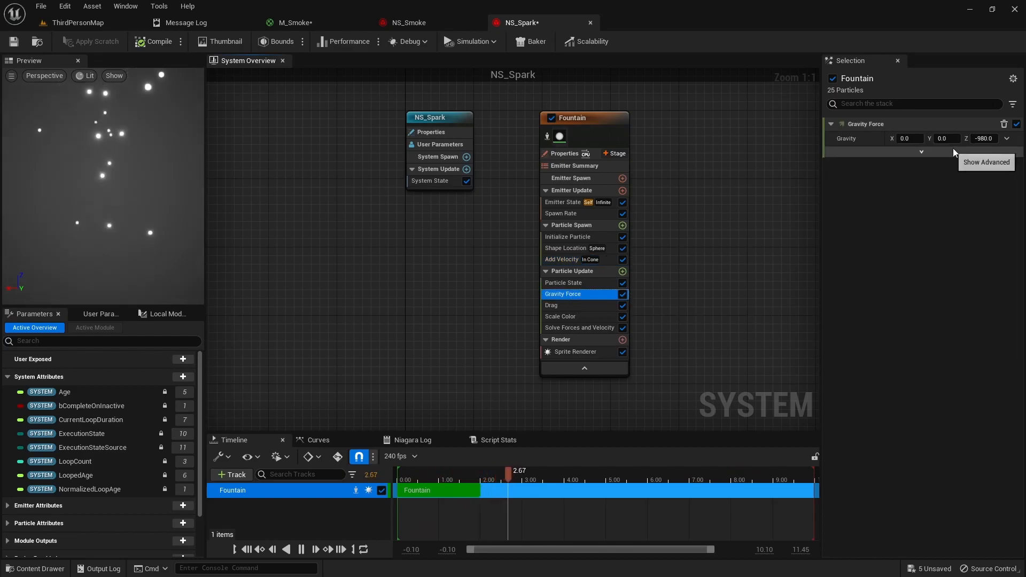
left_click(983, 138)
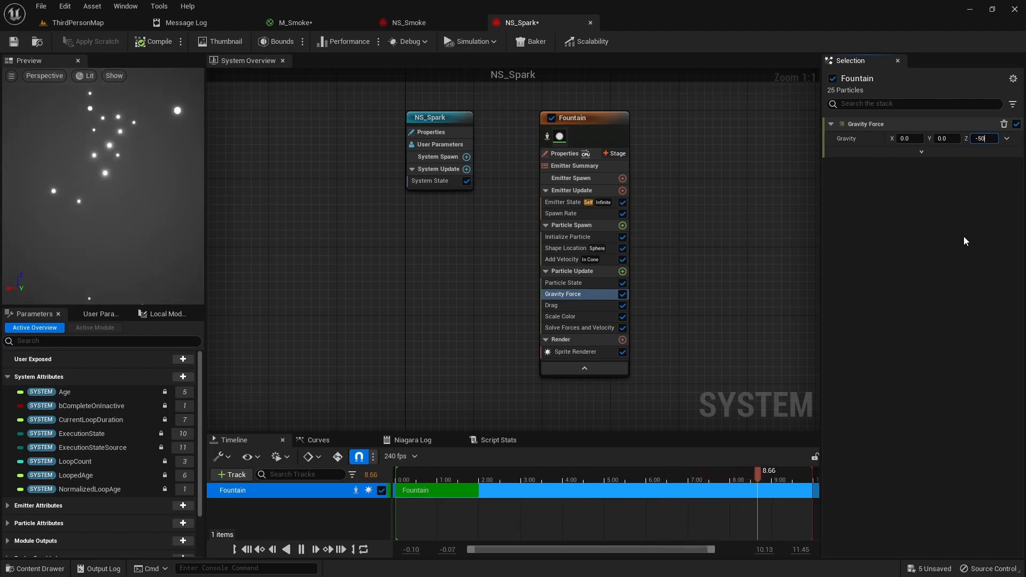
type("-500")
key("Return")
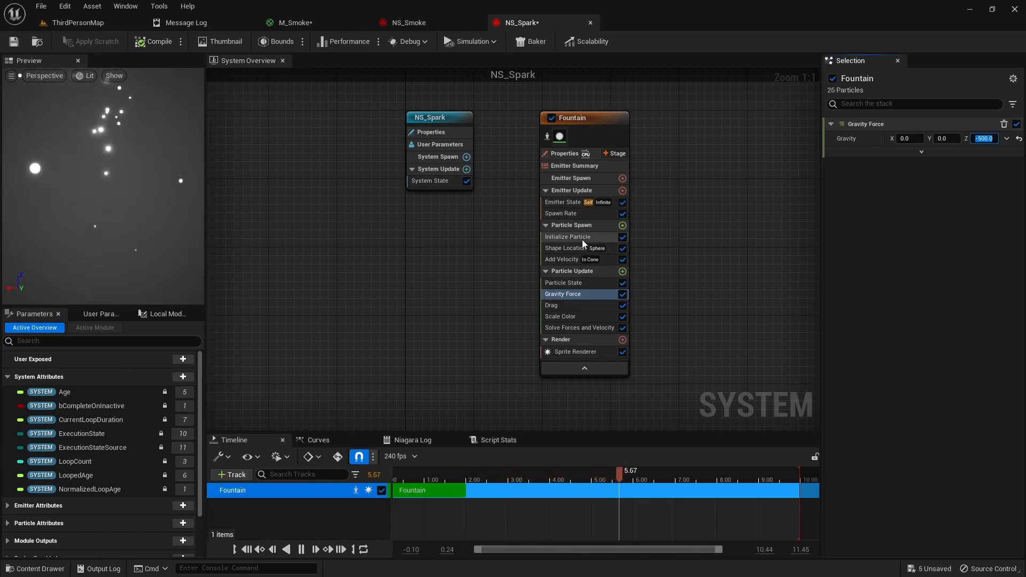
- Set the Add Velocity module's maximum velocity speed to 600
left_click(561, 259)
left_click(924, 183)
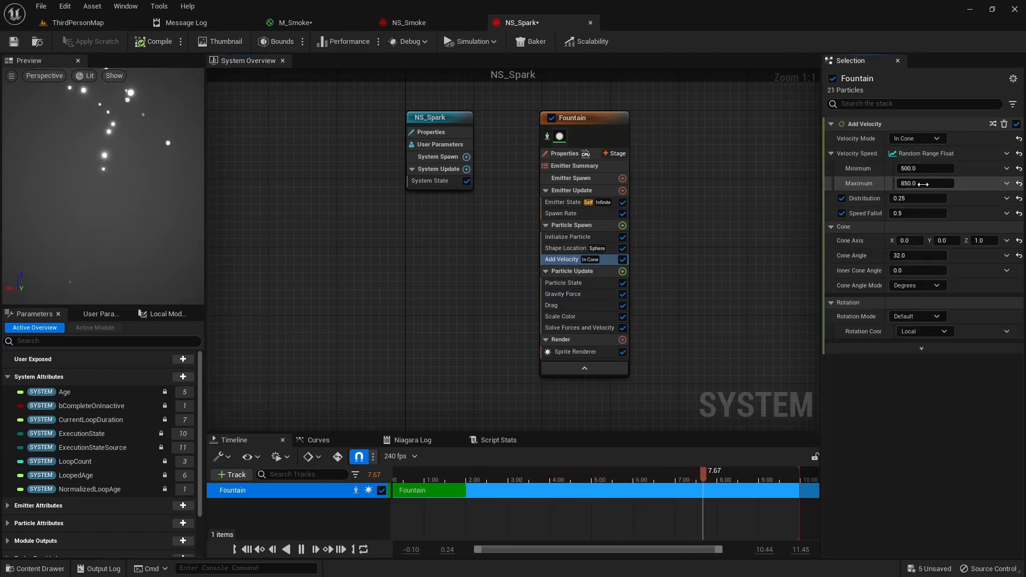
type("600")
key("Return")
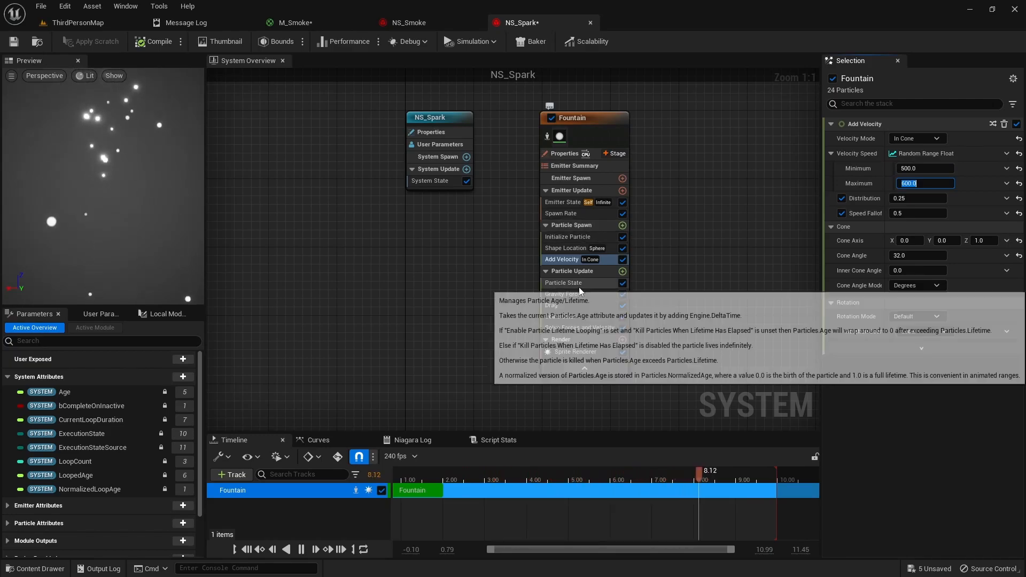
- Add a Scale Sprite Size module to the Fountain emitter's Particle Update group
left_click(622, 271)
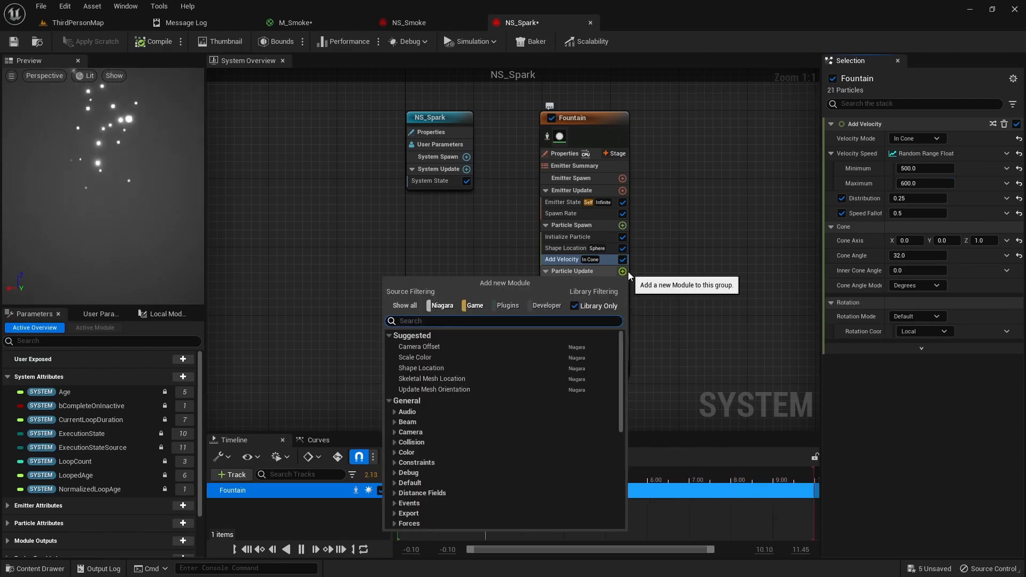
type("sc")
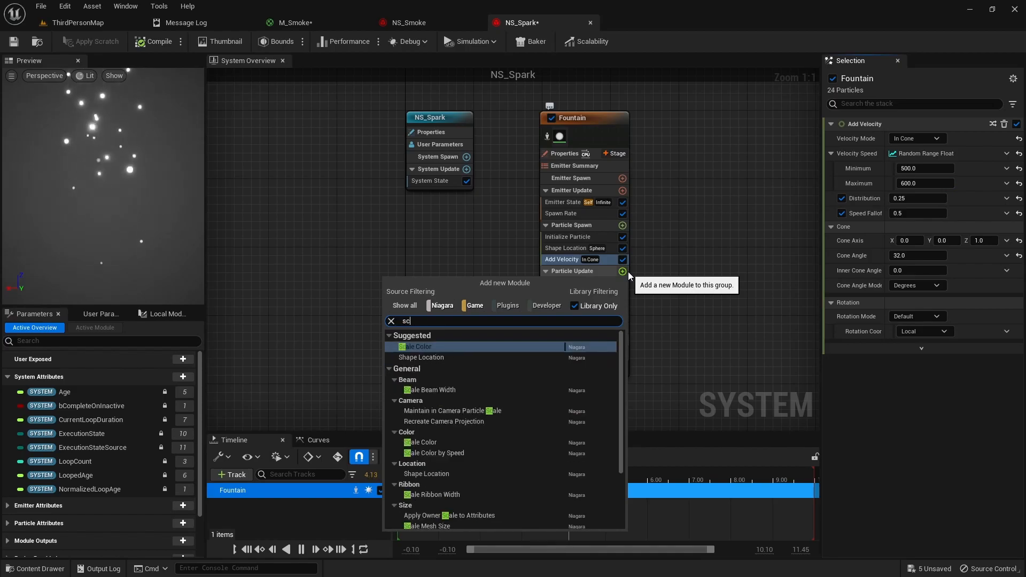
type("ale sprit")
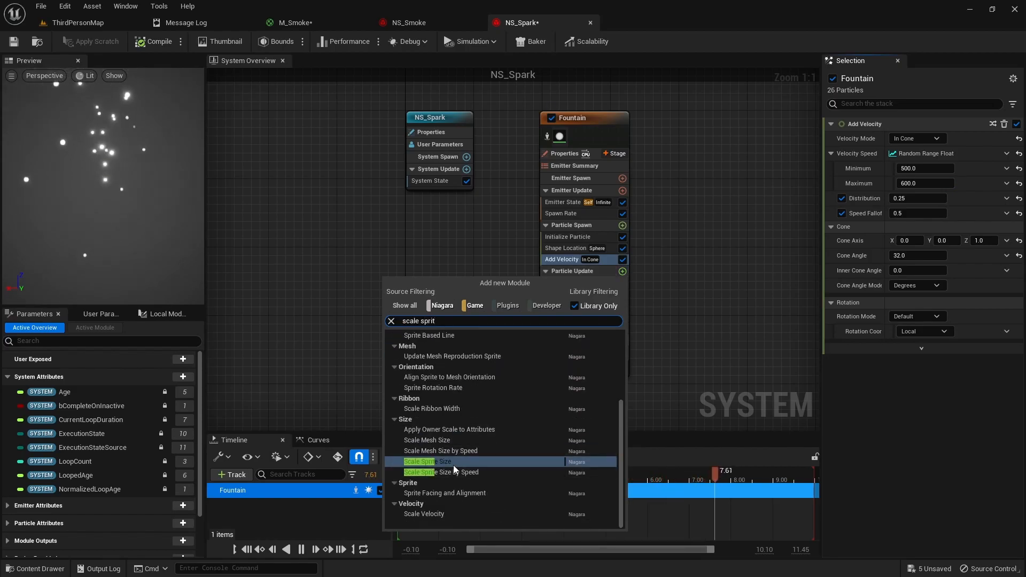
key("Return")
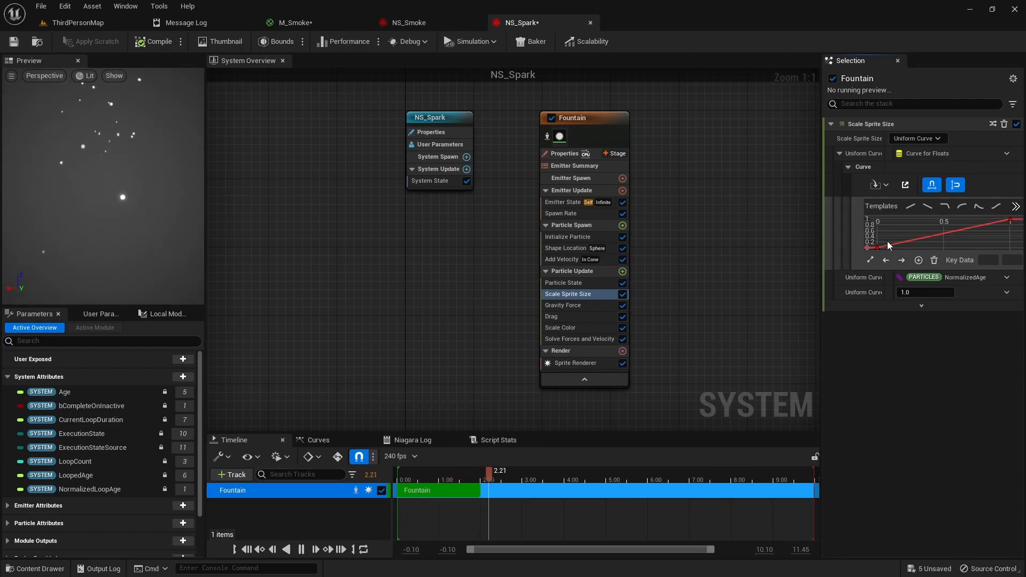
- Add a key at time 0.2 with value 1.0 to the Scale Sprite Size curve and set the end key's value to 2.0
right_click(911, 238)
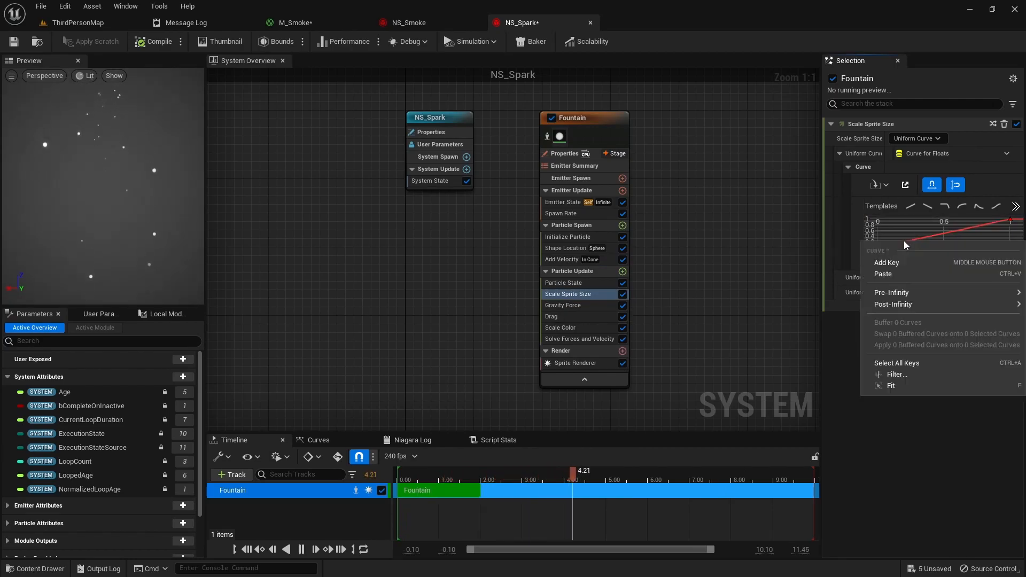
left_click(887, 264)
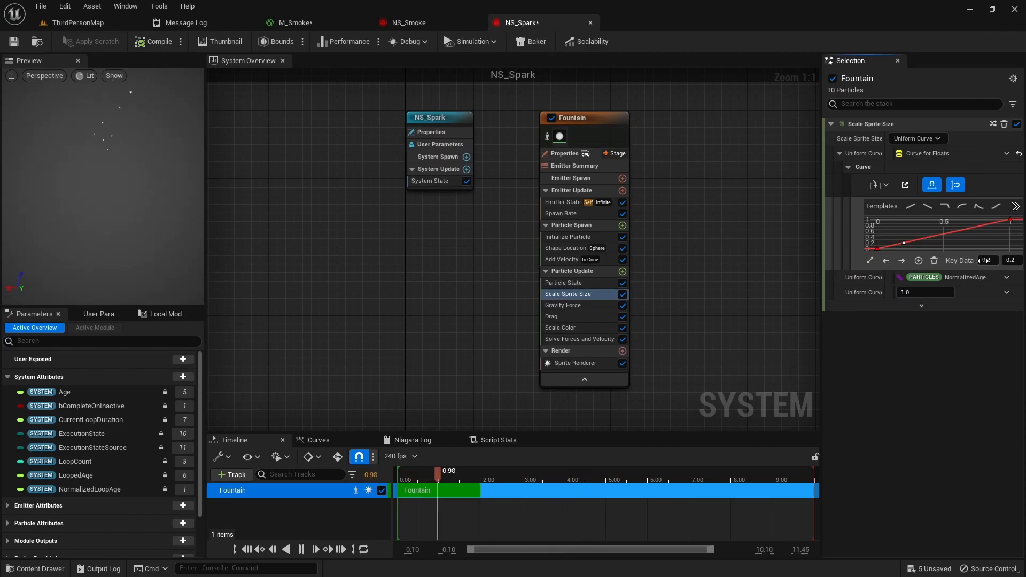
left_click(1010, 260)
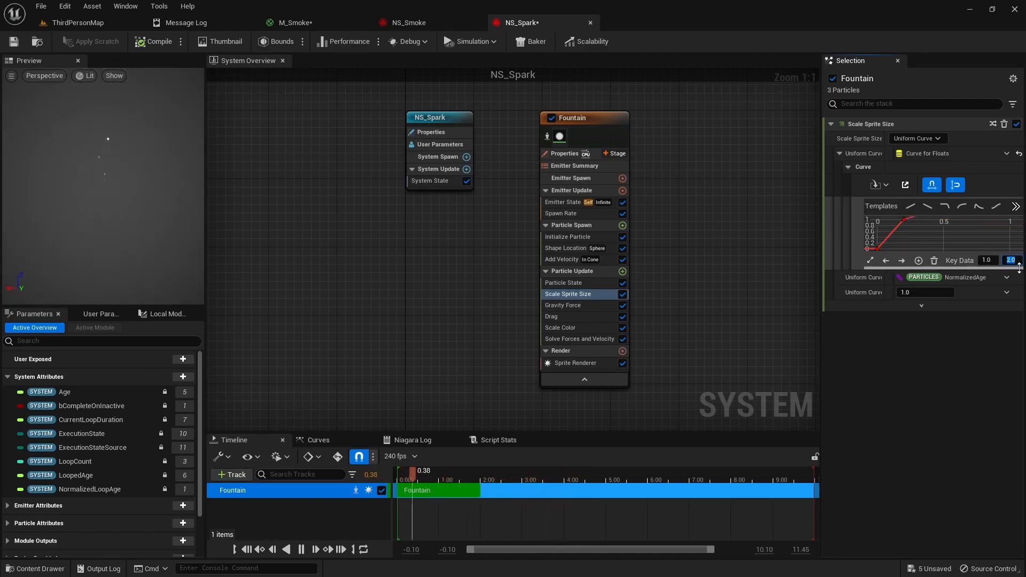
key("Return")
- Set the interpolation of the Scale Sprite Size curve's key at time 0.2 to Auto
left_click(908, 235)
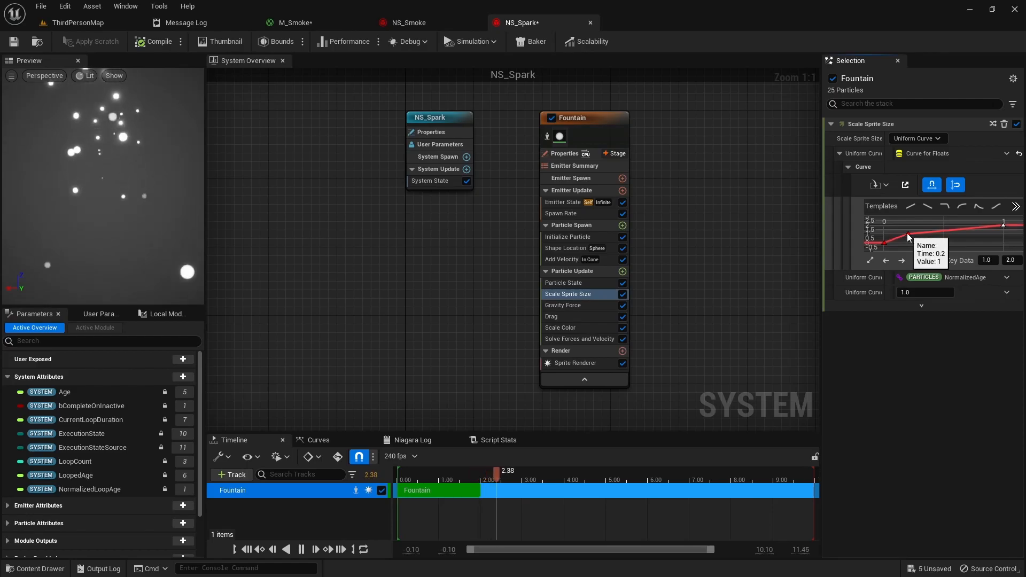
right_click(908, 235)
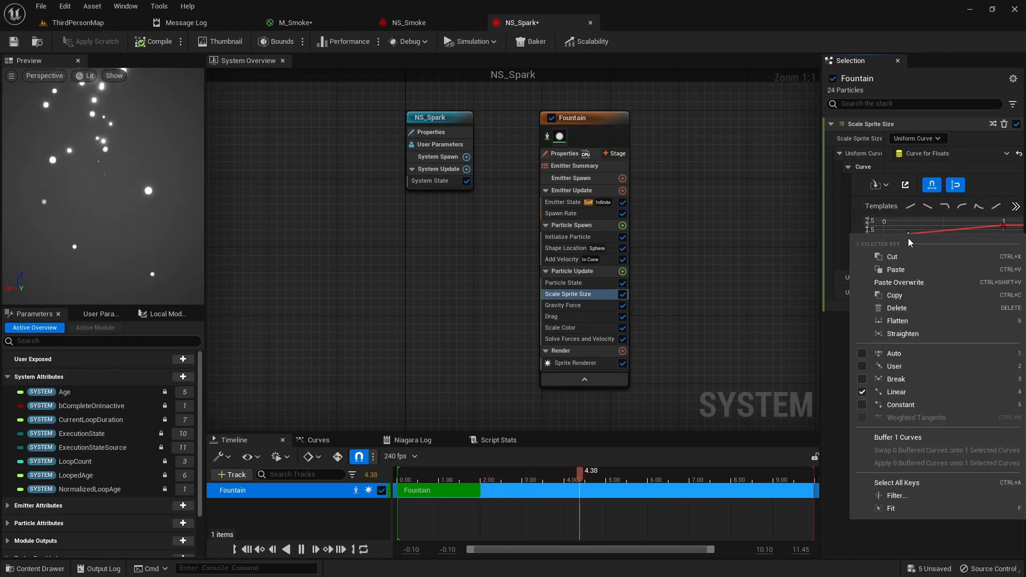
left_click(863, 355)
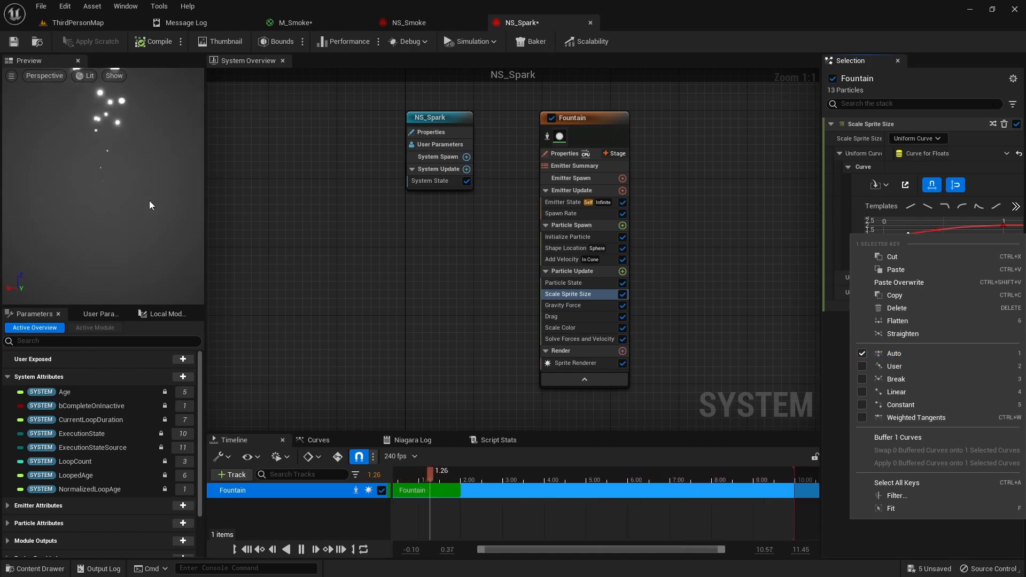
left_click(762, 297)
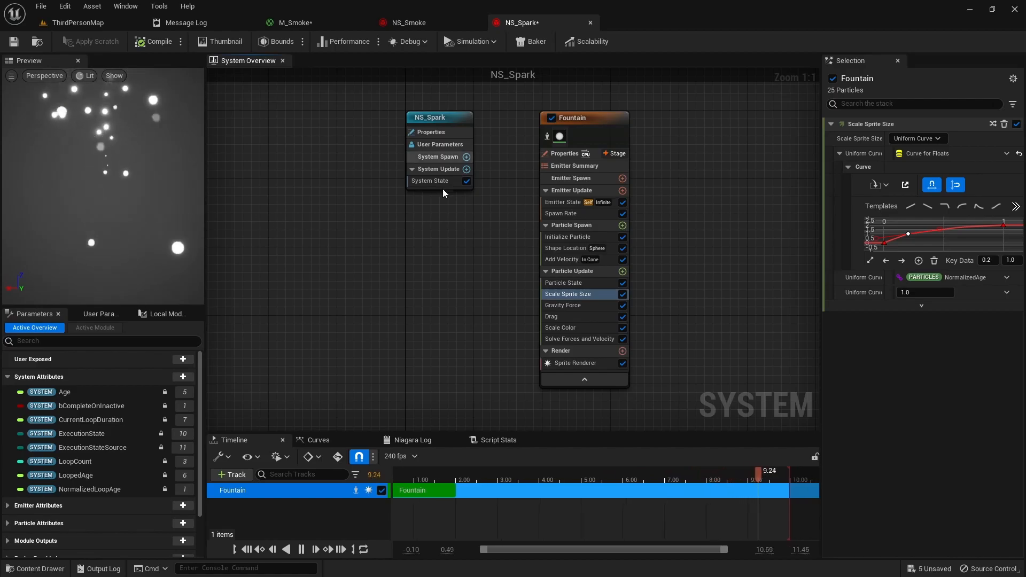
- Create a material from the Spark texture in the _VFX folder and name it M_Spark
left_click(585, 364)
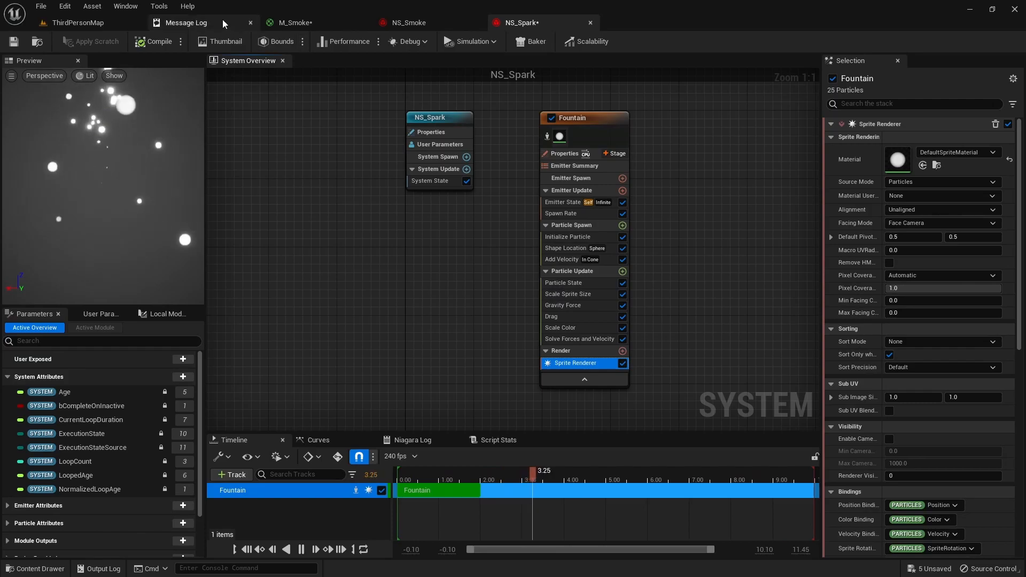
left_click(88, 26)
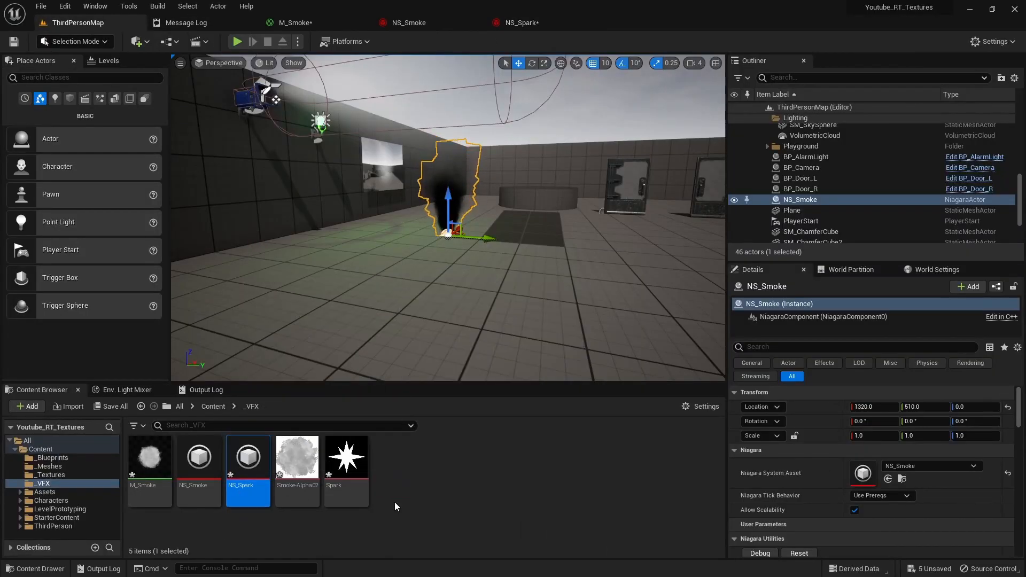
mouse_move(348, 460)
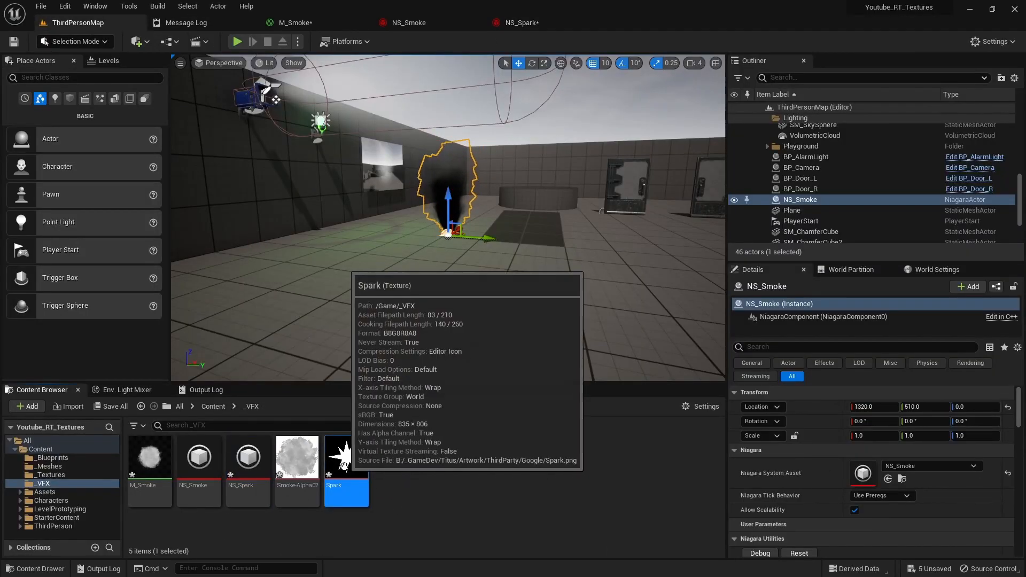
right_click(348, 460)
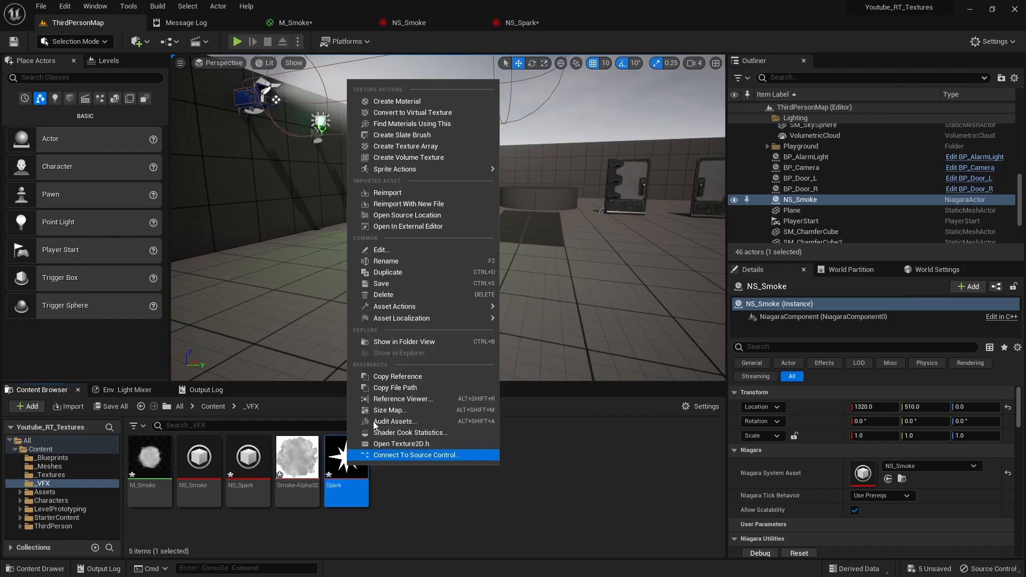
left_click(387, 101)
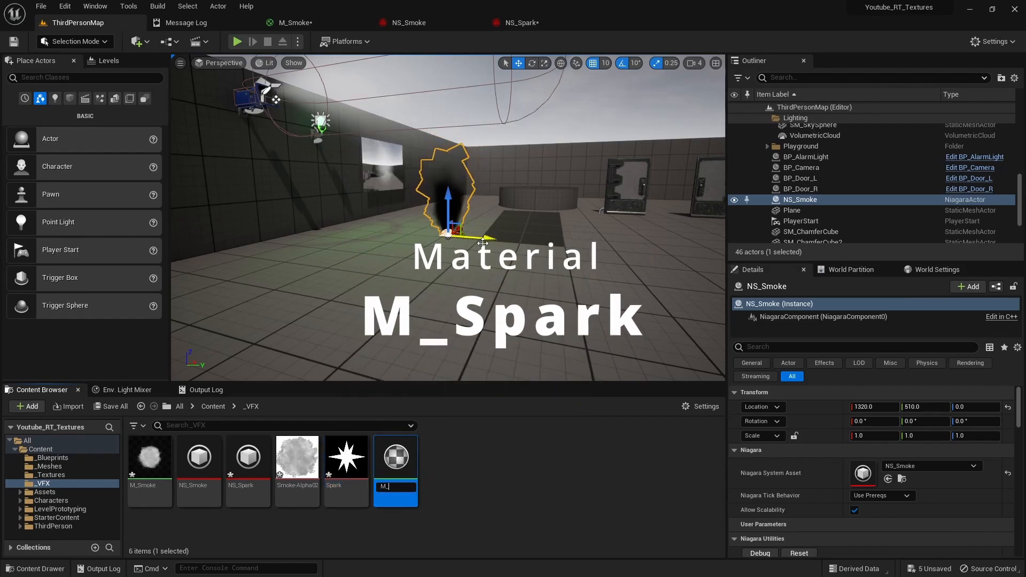
type("M_Spark")
key("Return")
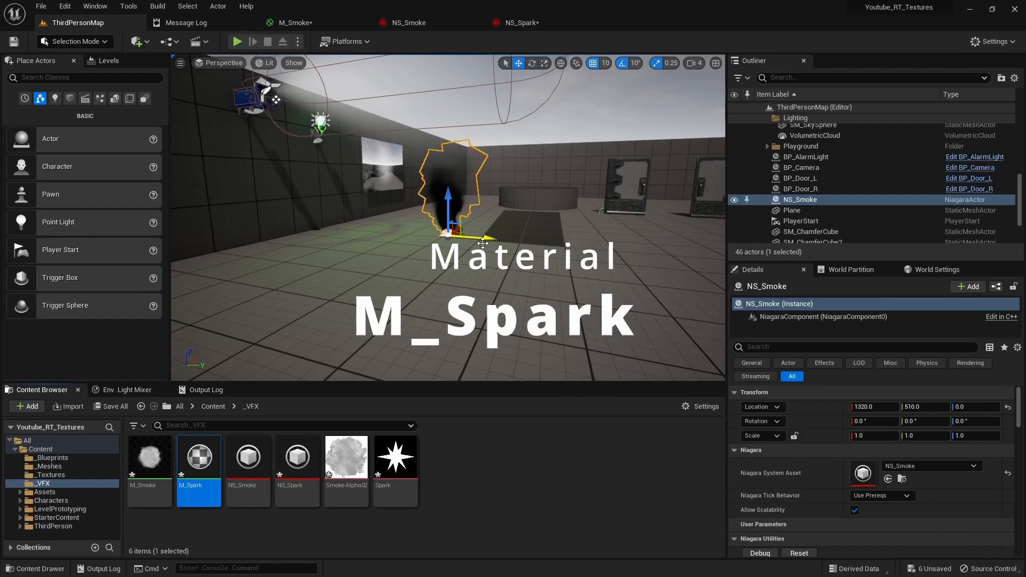
- Open M_Spark, move its Texture Sample node away from the material output, and disconnect it from Base Color
double_click(199, 462)
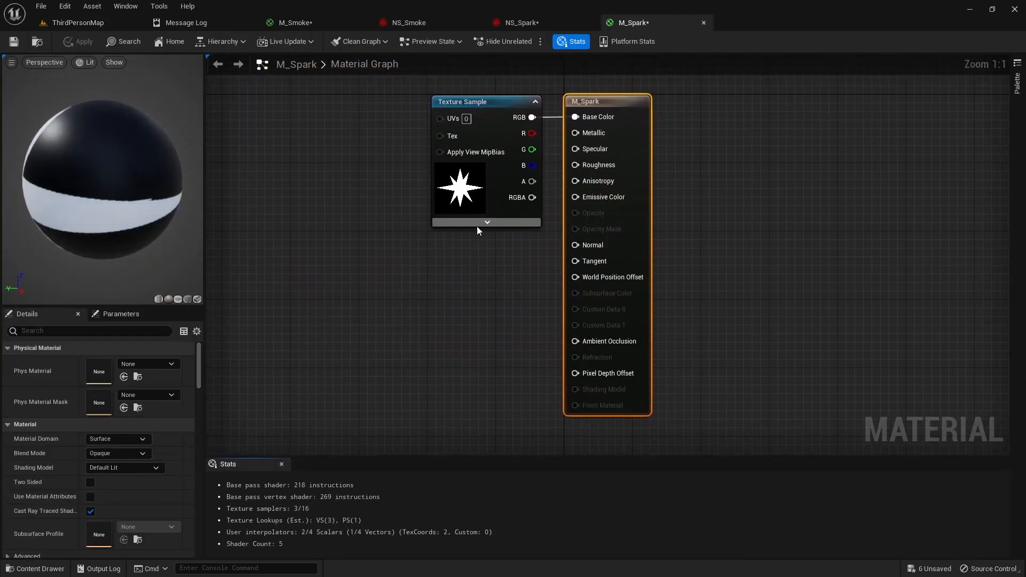
left_click(460, 120)
left_click_drag(460, 120, 324, 274)
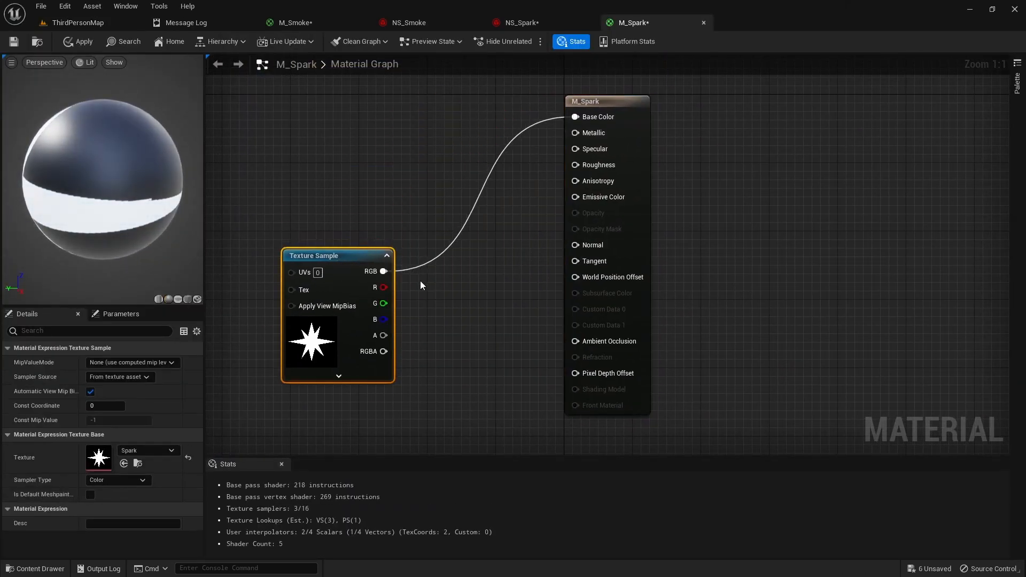
left_click(429, 263, "alt")
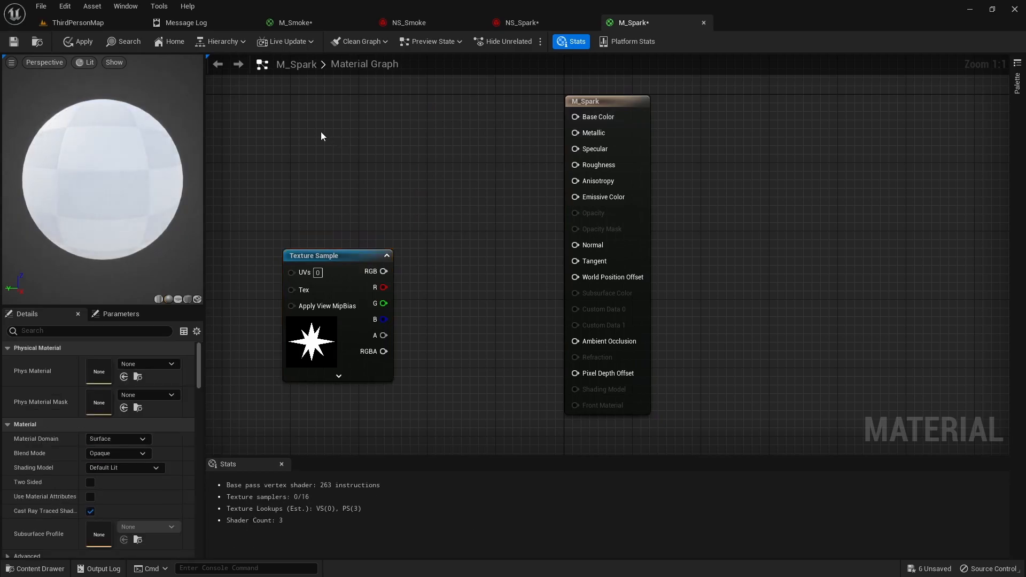
- Add a Particle Color node and place it above the Texture Sample node
right_click(321, 132)
type("particle col")
key("Return")
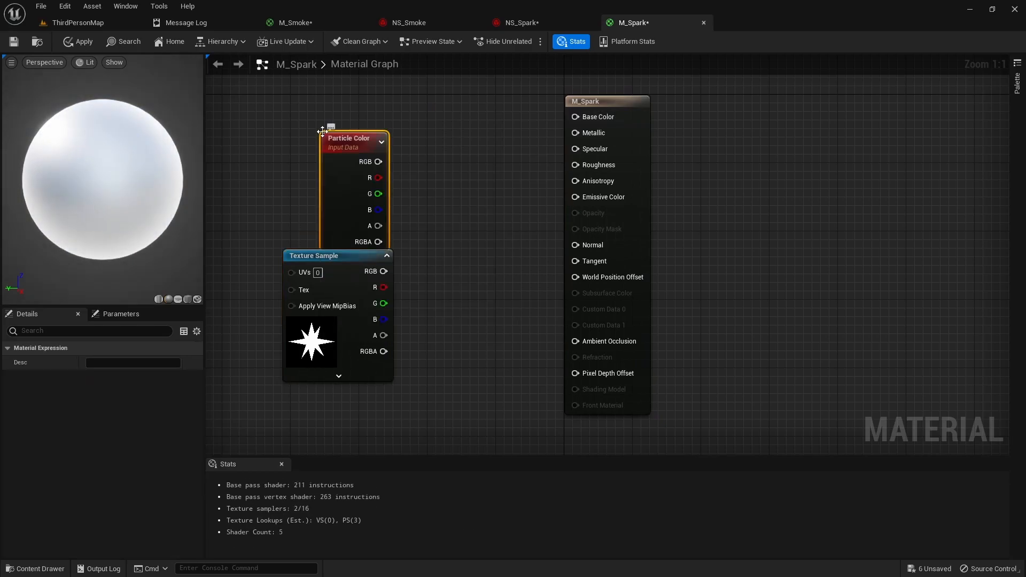
left_click_drag(363, 143, 351, 115)
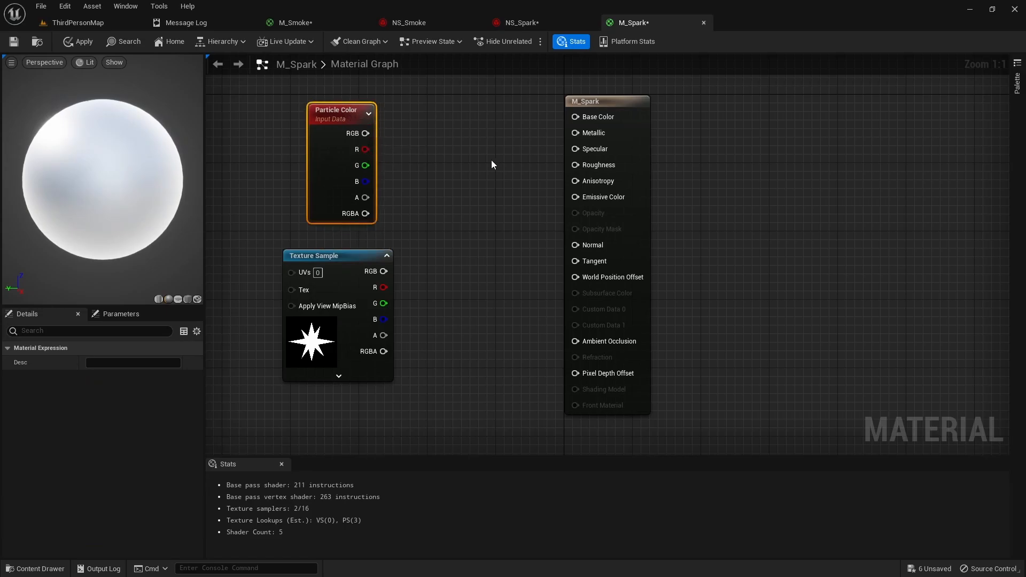
- Add two Multiply nodes, one above the other, between the input nodes and the M_Spark output node
key("m")
left_click(448, 156)
key("m")
left_click(458, 238)
left_click_drag(483, 248, 470, 241)
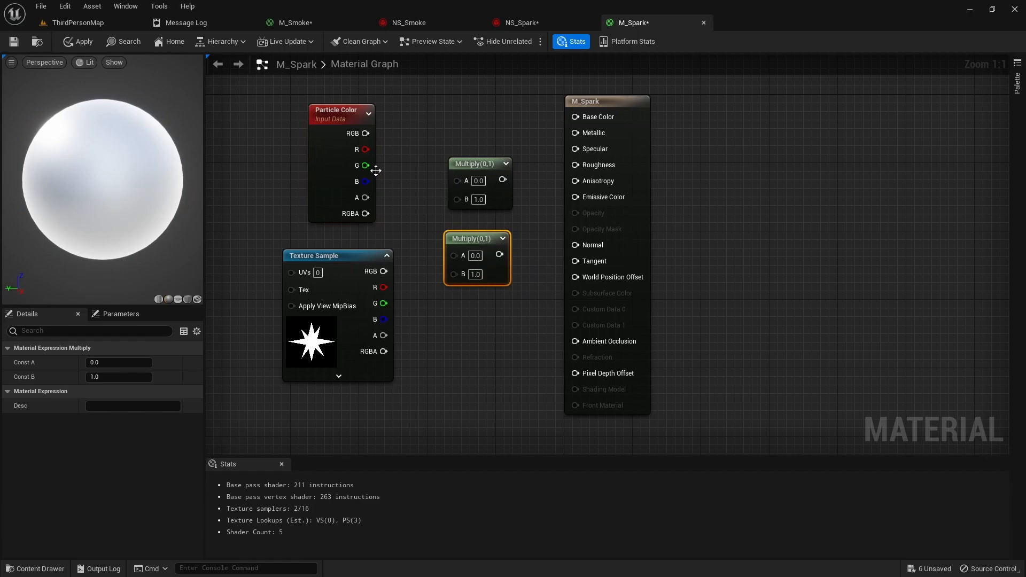
- Wire the RGB outputs of Particle Color and Texture Sample into the upper Multiply node and their alpha outputs into the lower one
left_click_drag(460, 183, 458, 180)
left_click_drag(383, 272, 458, 196)
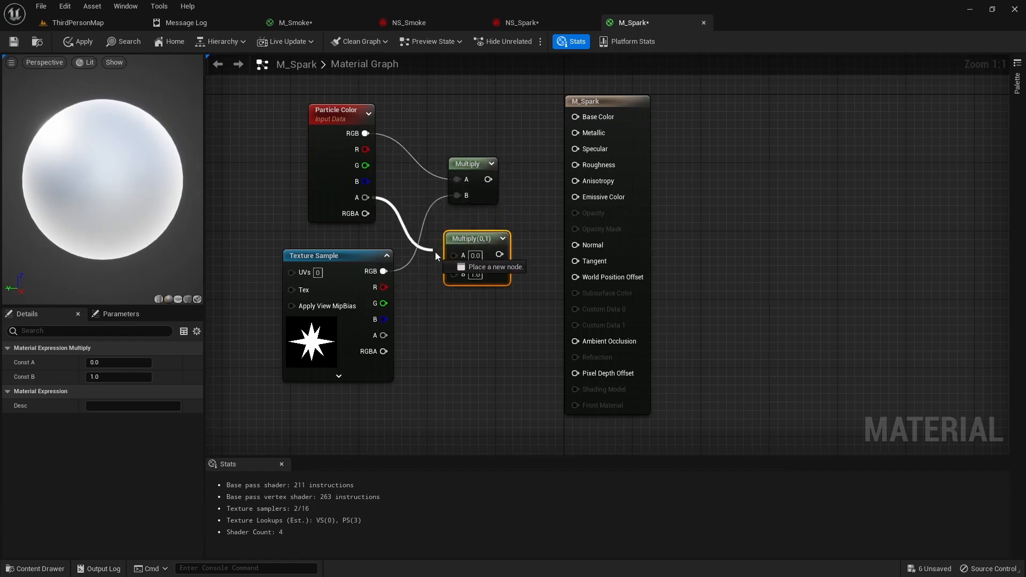
left_click_drag(446, 275, 453, 271)
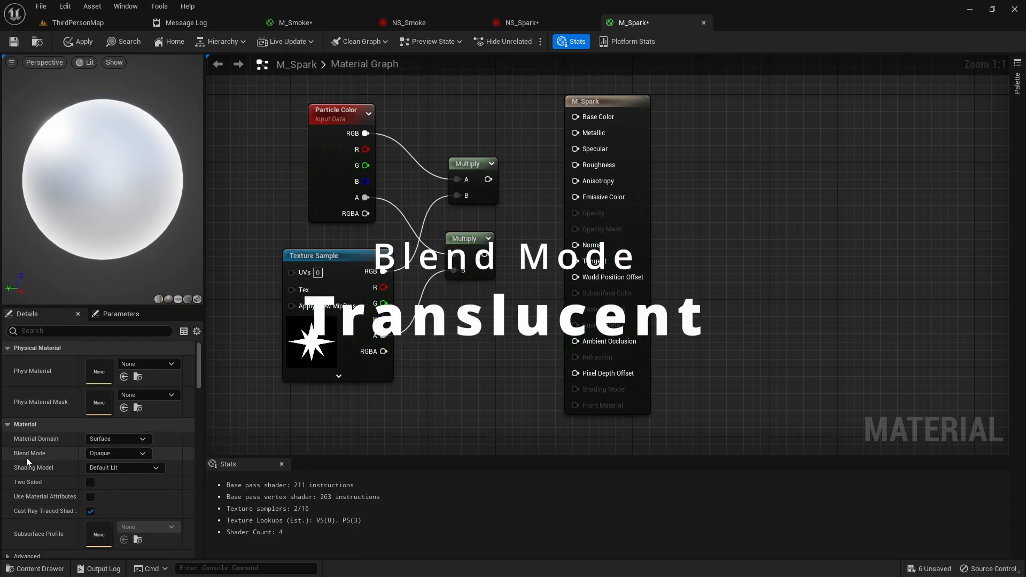
- Set M_Spark to Translucent blend mode, Unlit shading and Two Sided, and preview it on a plane
left_click(122, 455)
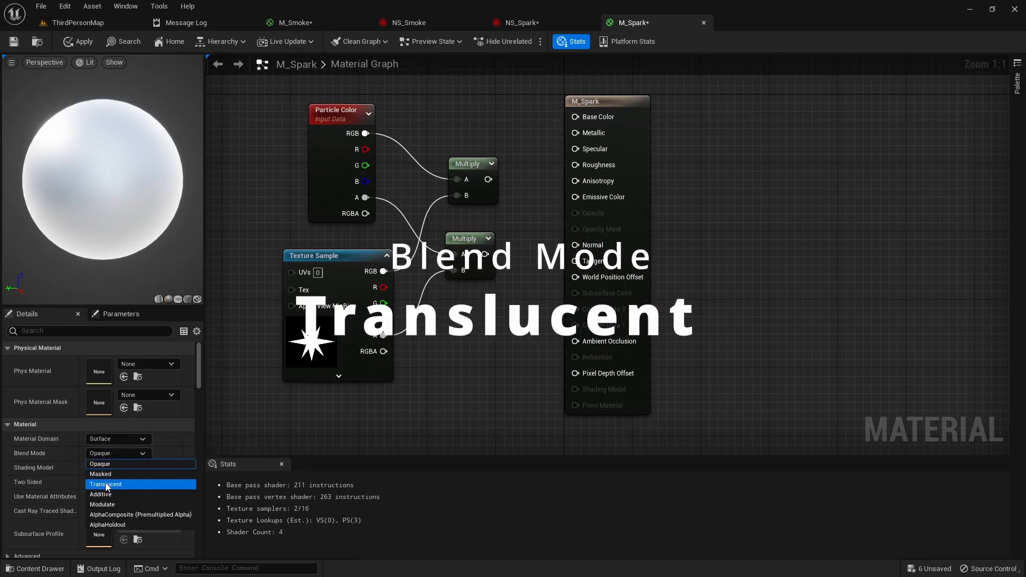
left_click(106, 484)
left_click(124, 468)
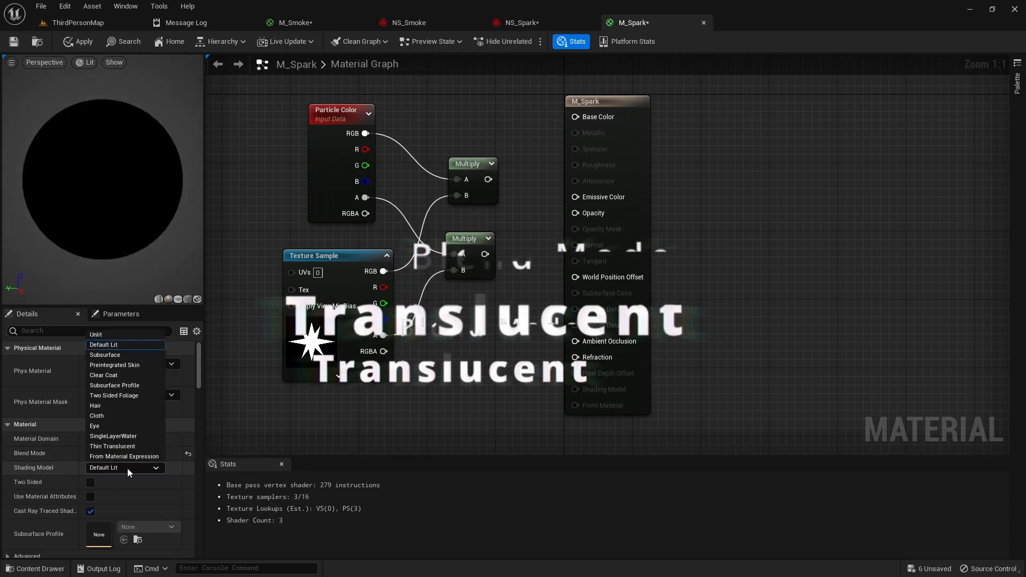
left_click(126, 348)
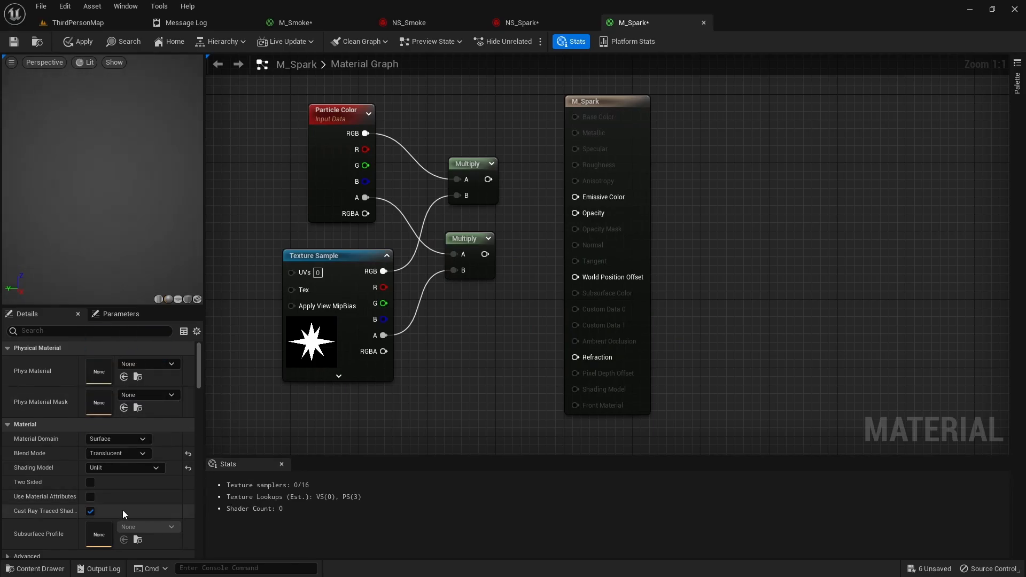
left_click(90, 482)
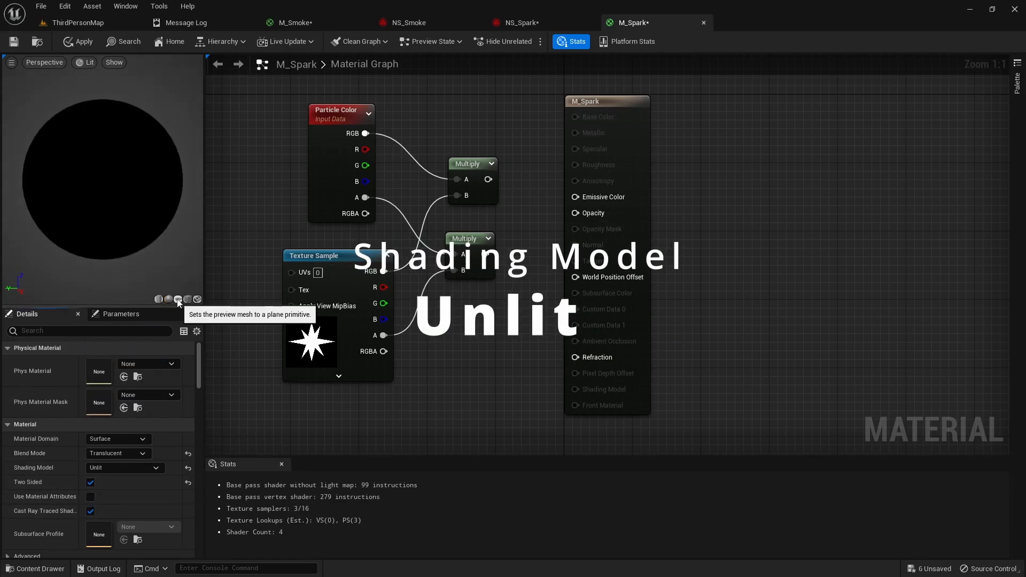
left_click(178, 301)
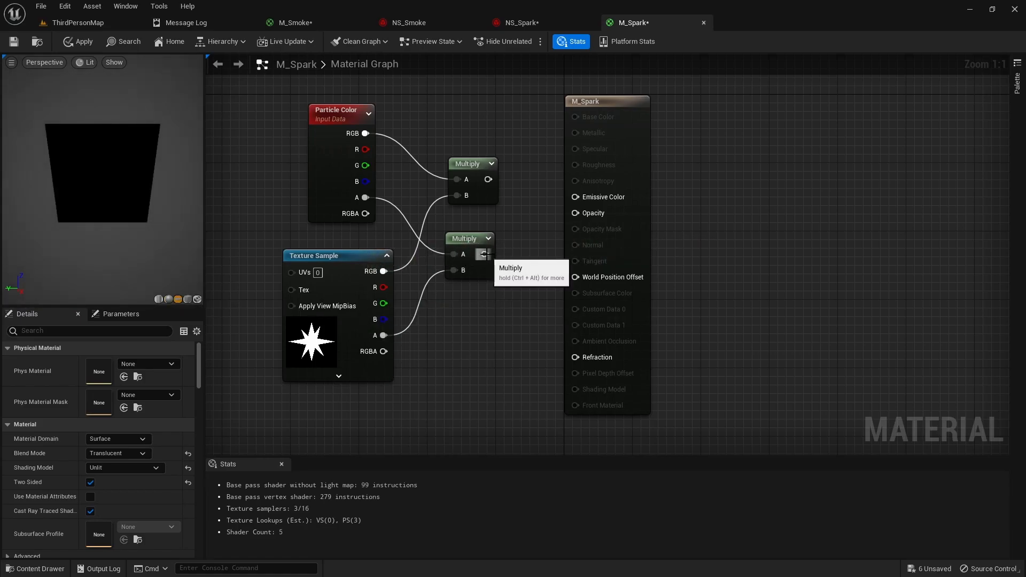
- Connect the lower Multiply node to Opacity and the upper one to Emissive Color, and save M_Spark
left_click_drag(483, 254, 569, 215)
mouse_move(487, 179)
left_mouse_down()
mouse_move(558, 195)
mouse_move(489, 181)
left_mouse_up()
left_click_drag(575, 199, 575, 197)
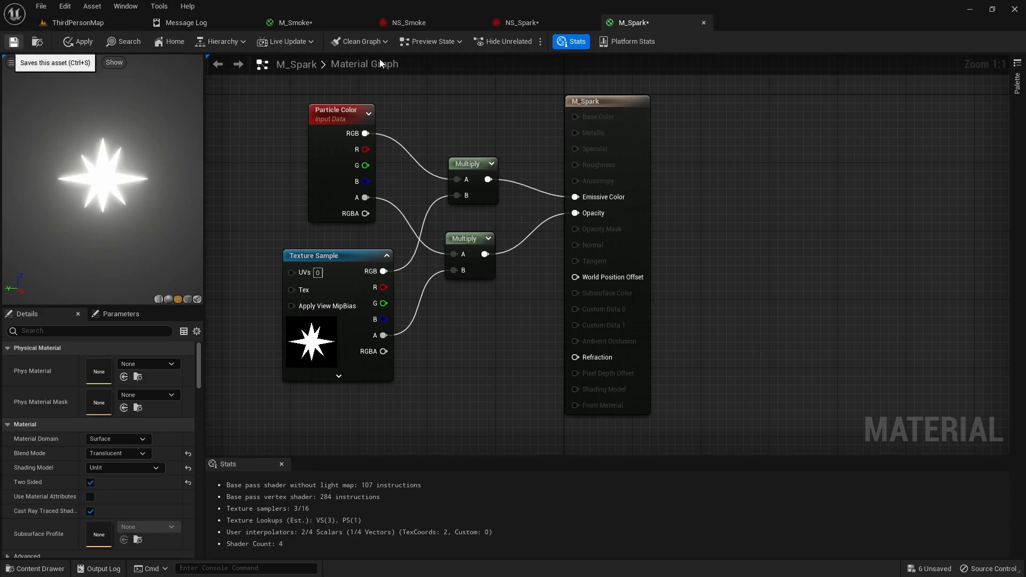
key("ctrl+s")
- Assign the M_Spark material to the Sprite Renderer of NS_Spark's Fountain emitter
left_click(533, 23)
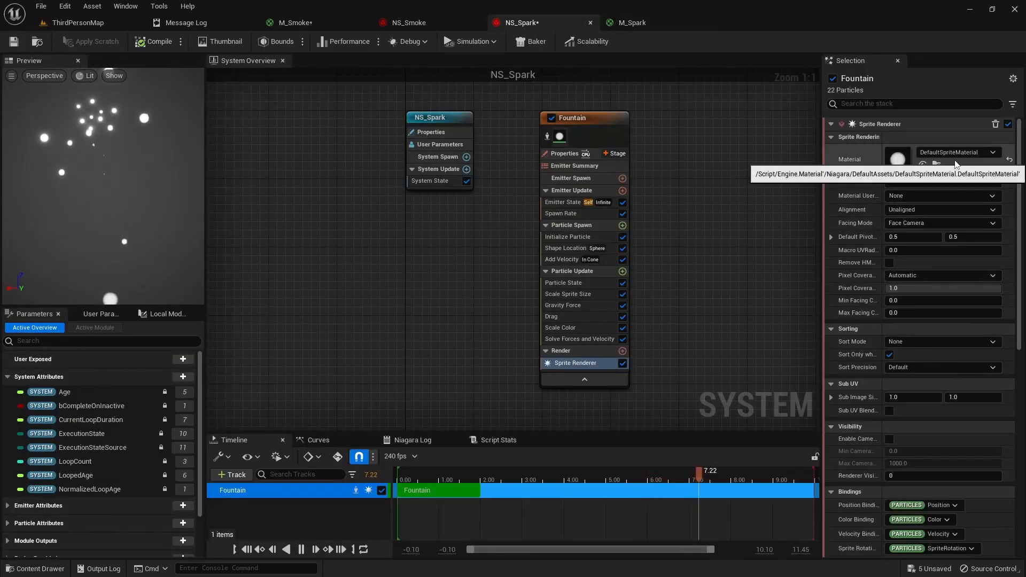
left_click(948, 152)
type("m")
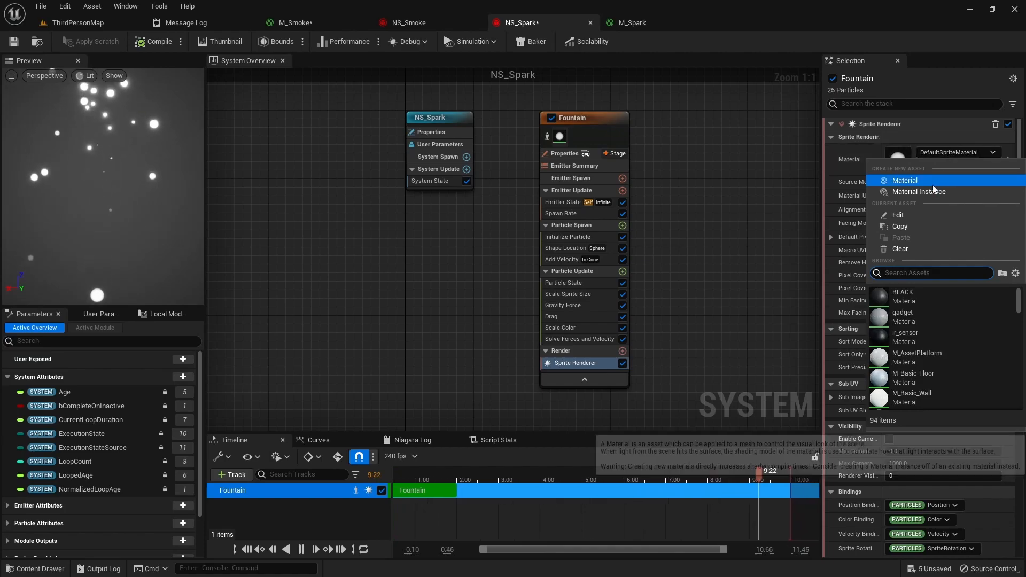
type("_spark")
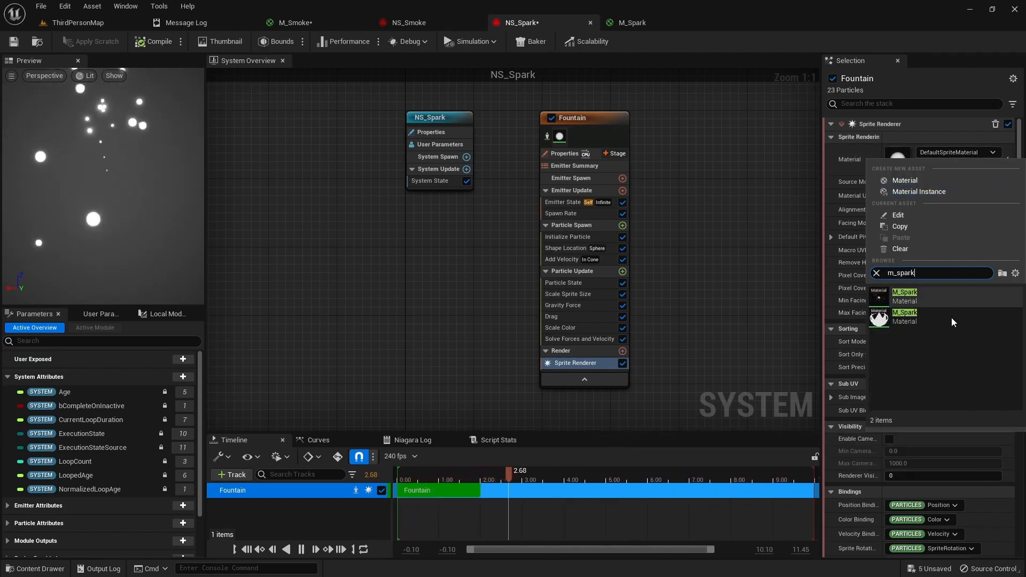
left_click(908, 318)
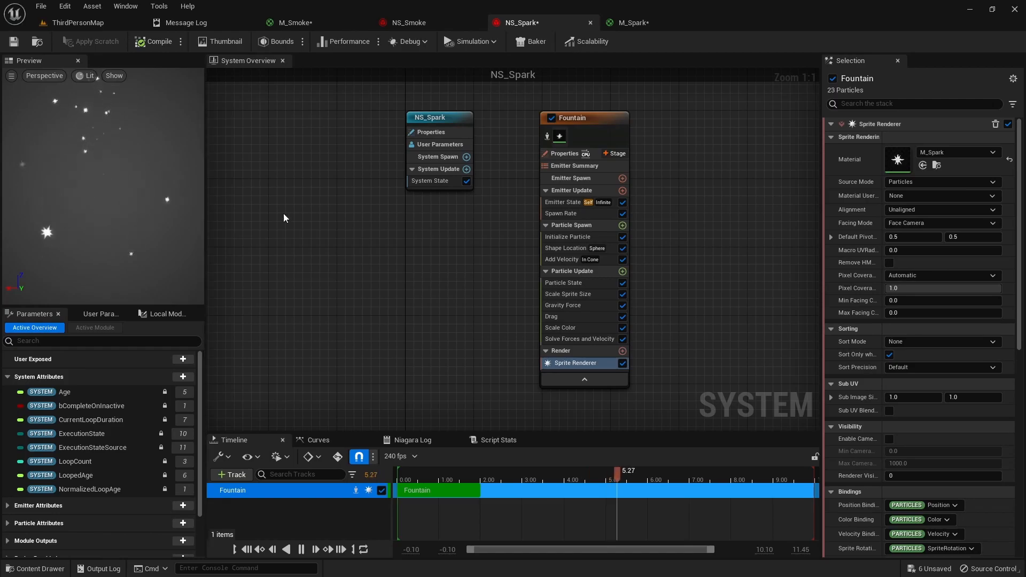
- Set the Fountain emitter's Initialize Particle color to light blue (R 0.211836, G 0.615438, B 1.0) and save NS_Spark
left_click(578, 238)
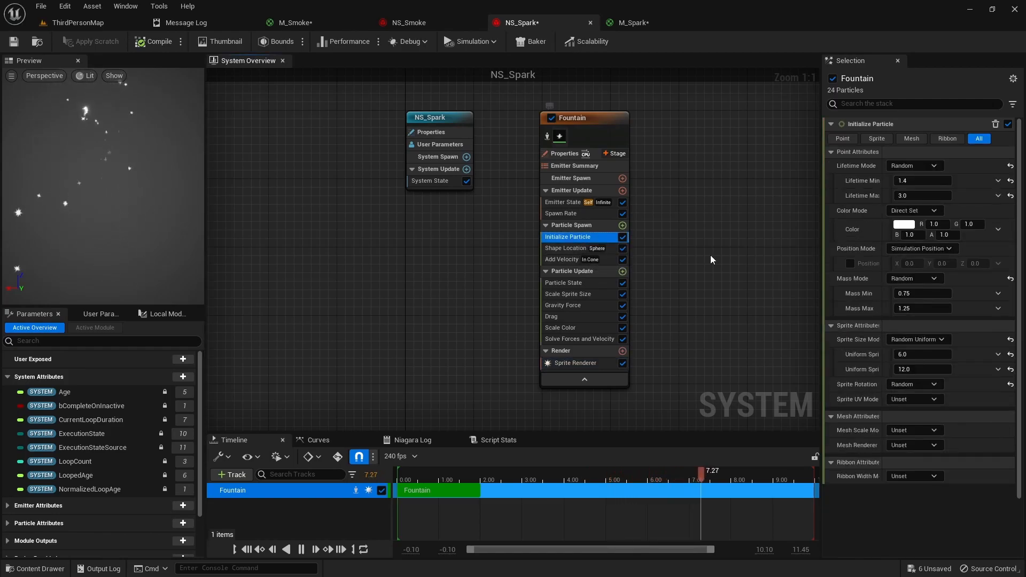
left_click(903, 225)
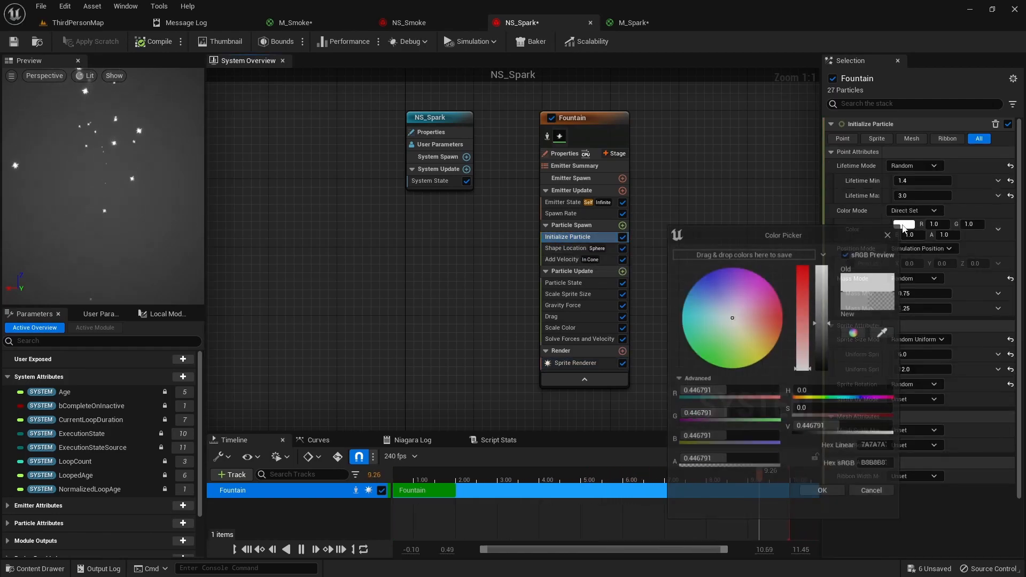
left_click_drag(727, 319, 697, 299)
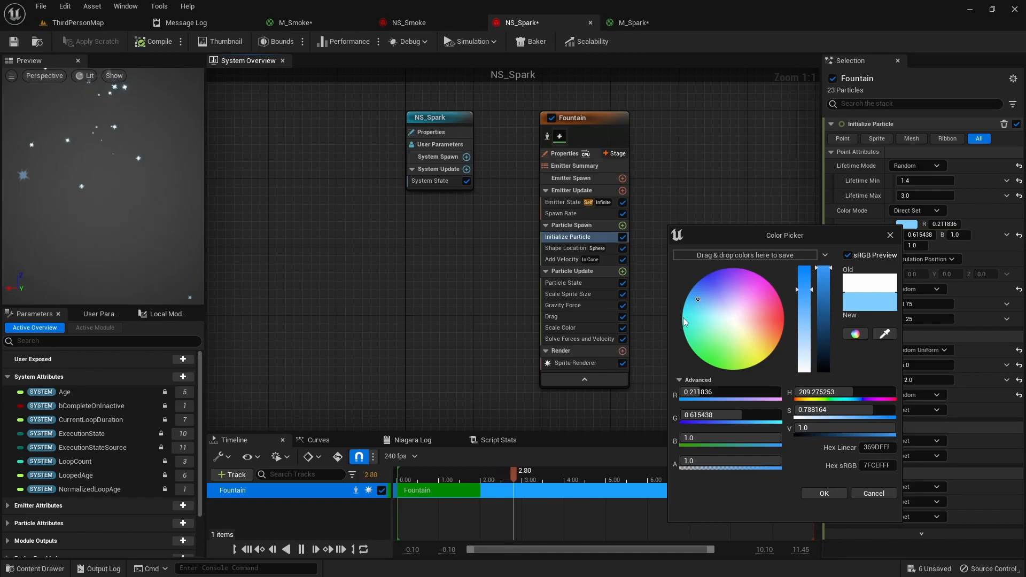
left_click(829, 493)
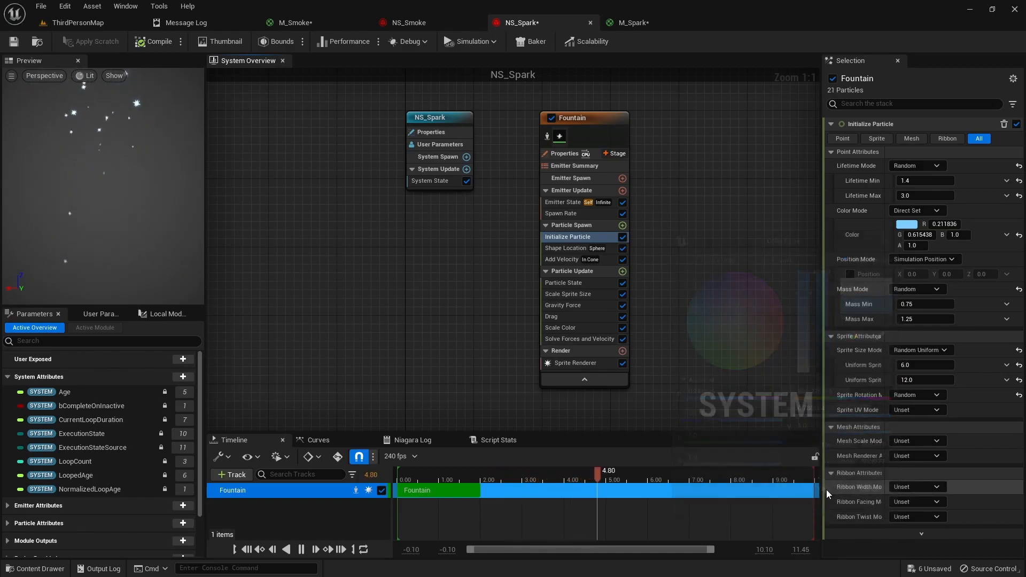
left_click(16, 44)
- Place NS_Spark from the _VFX folder on the floor of ThirdPersonMap near the smoke, at about X 1130, Y 760
left_click(96, 25)
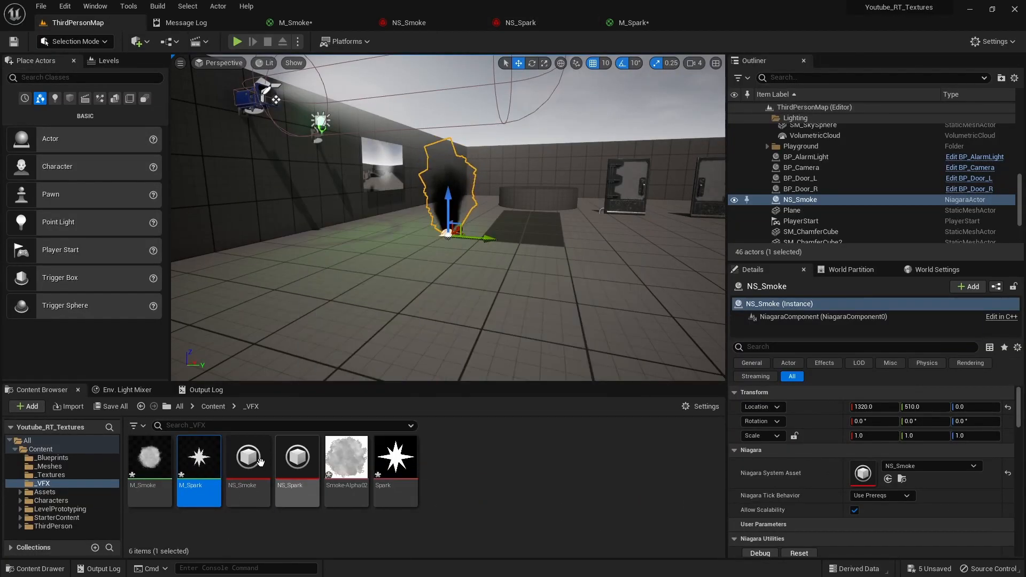
left_click_drag(291, 462, 474, 270)
left_click_drag(544, 267, 545, 264)
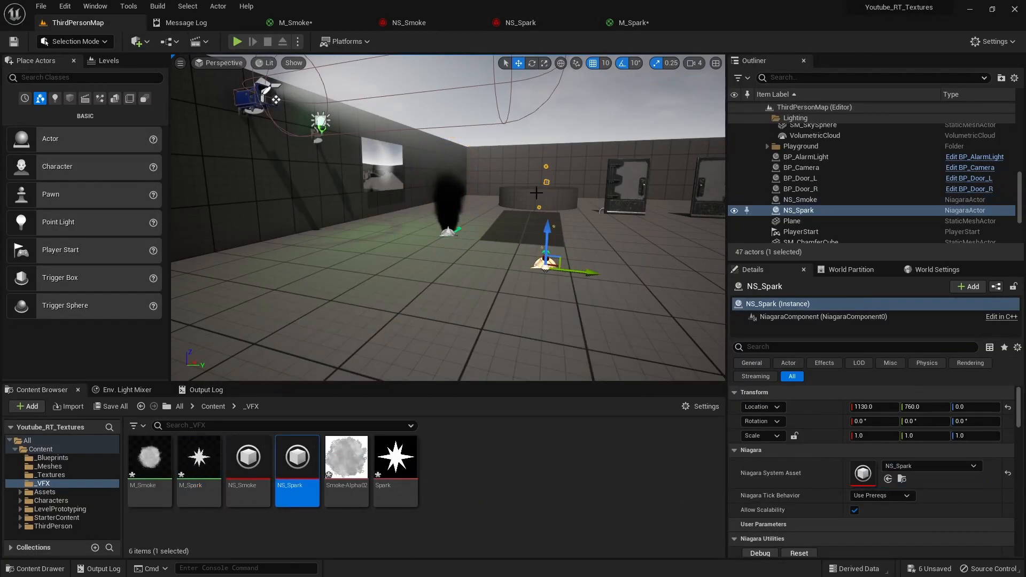
- Play the level in third-person view, walk around to check the spark and smoke effects, and stop playing
left_click(237, 41)
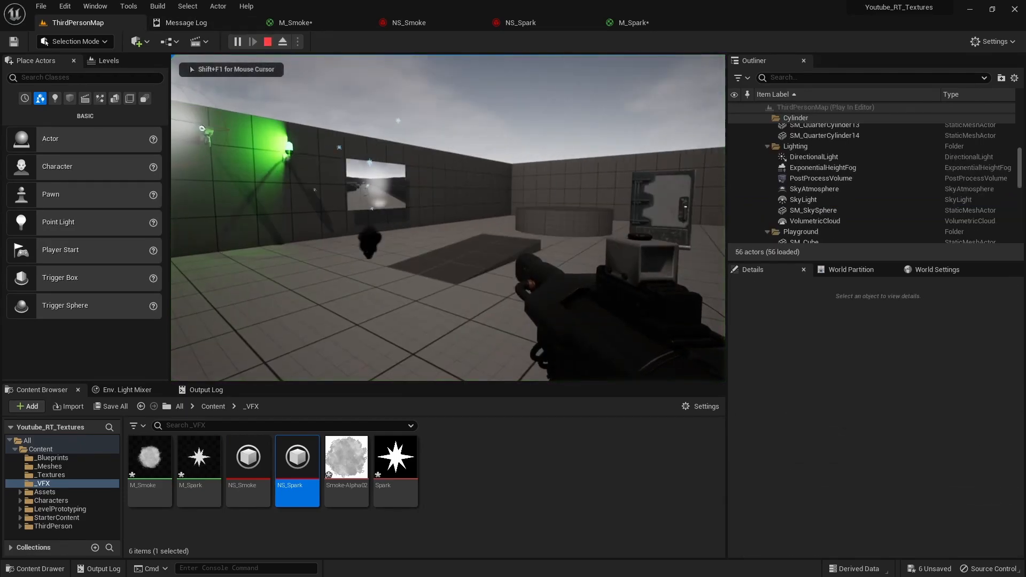
key("v")
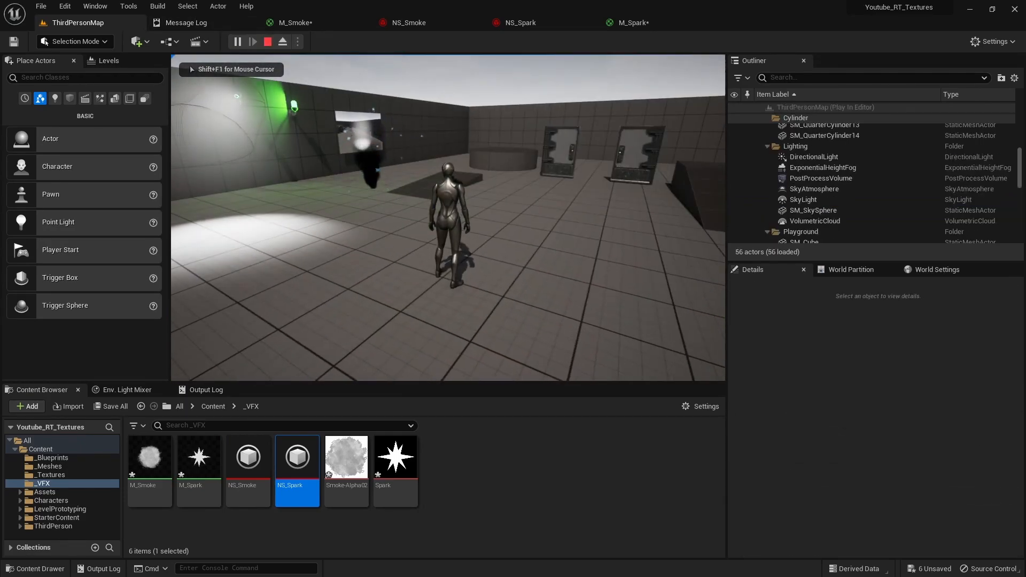
key("d")
key("d")
key("w")
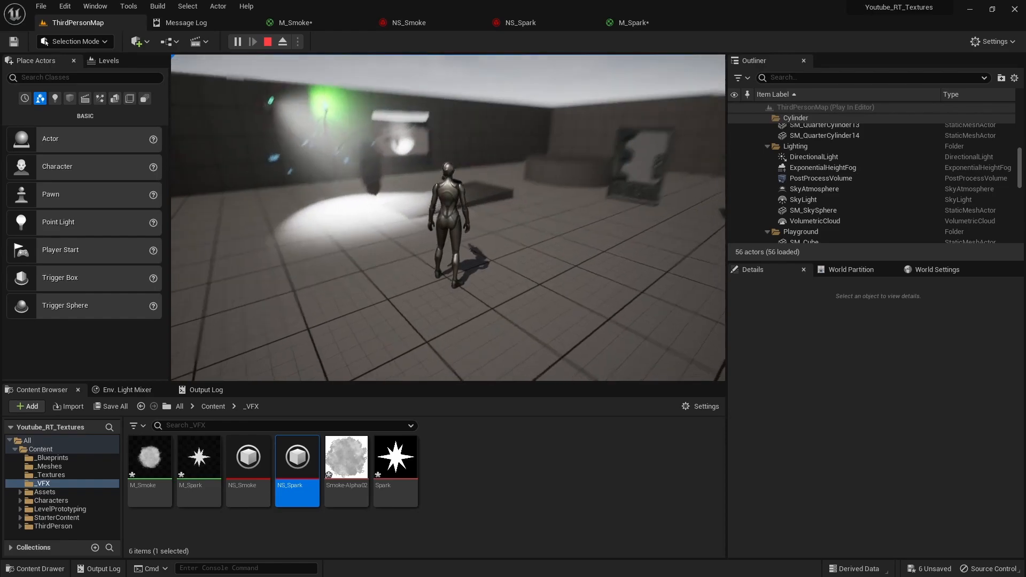
key("Escape")
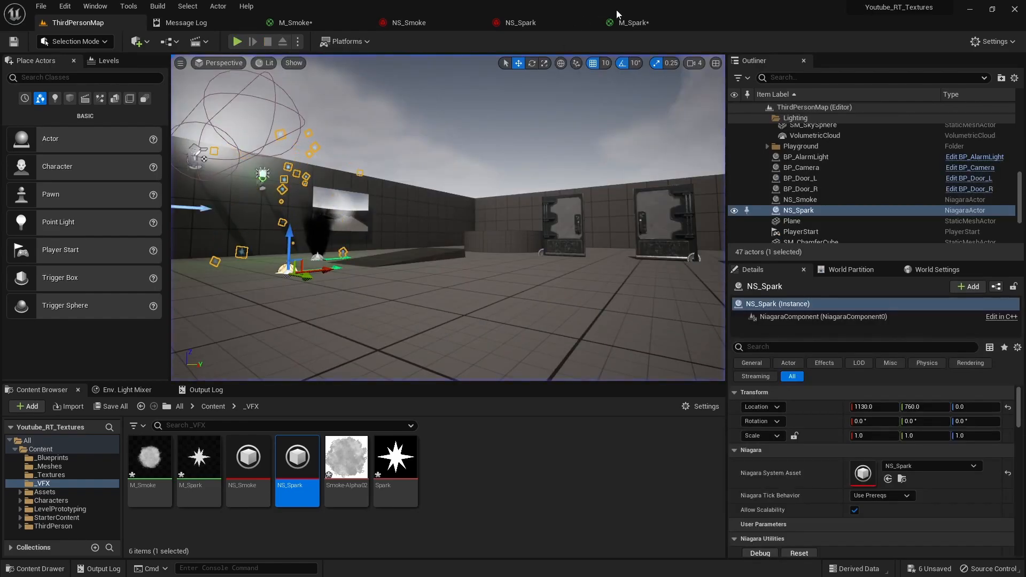
- Reorder the open editors so that M_Spark sits directly after M_Smoke
left_click(633, 22)
left_click(521, 22)
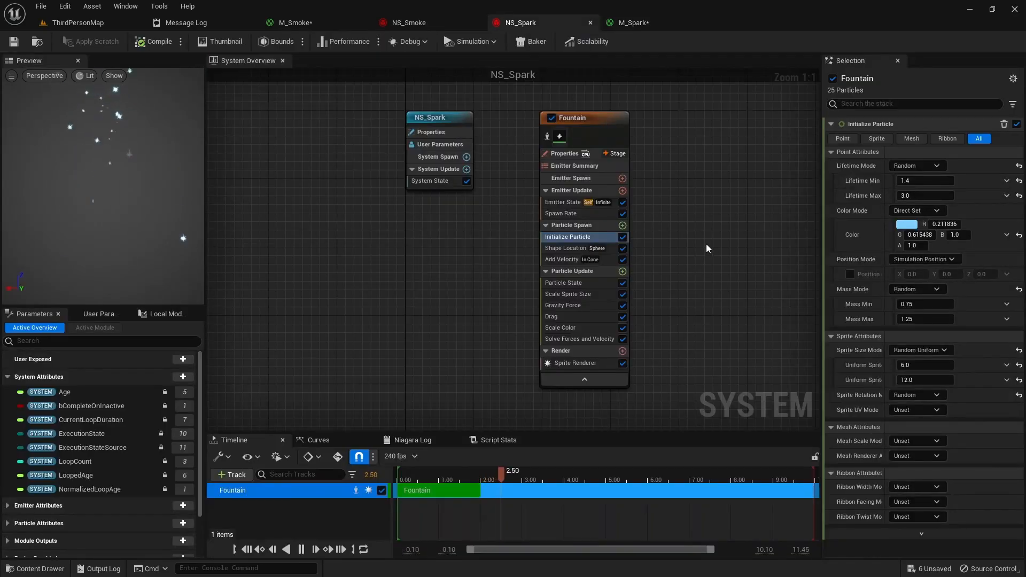
left_click_drag(622, 27, 429, 25)
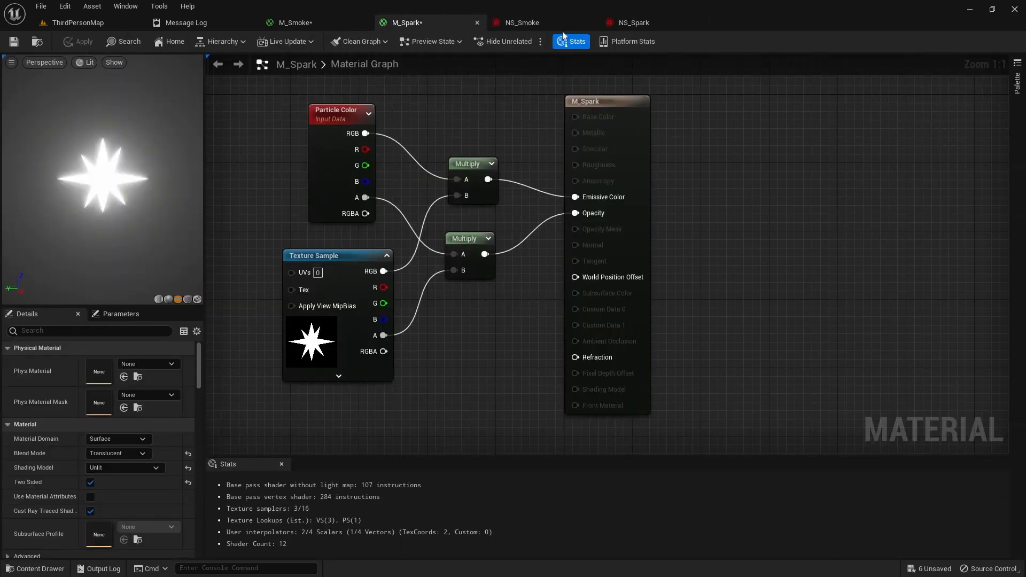
- In NS_Spark, set the uniform sprite size to a minimum of 0.2 and a maximum of 1.0, and save
left_click(628, 23)
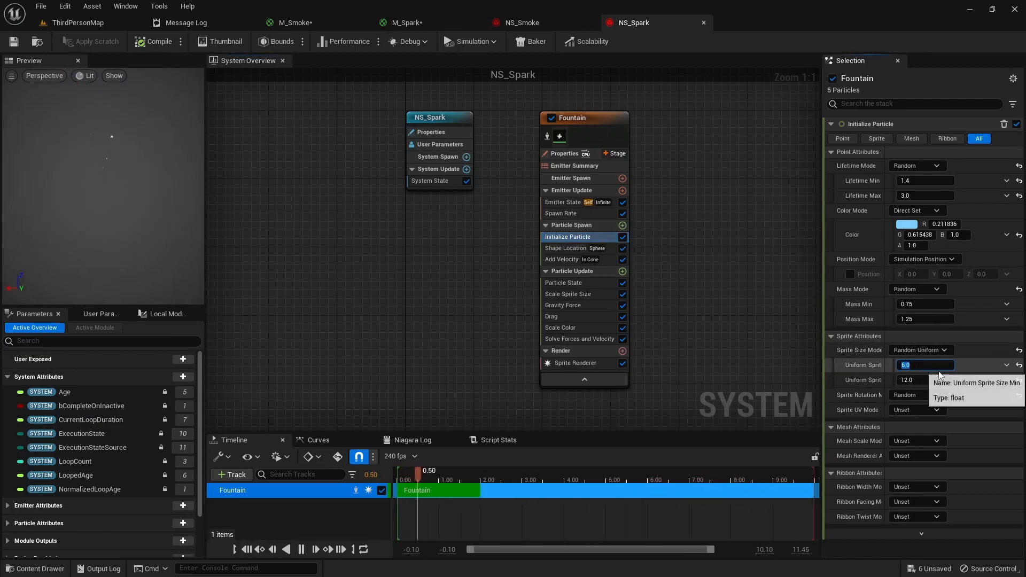
left_click(917, 366)
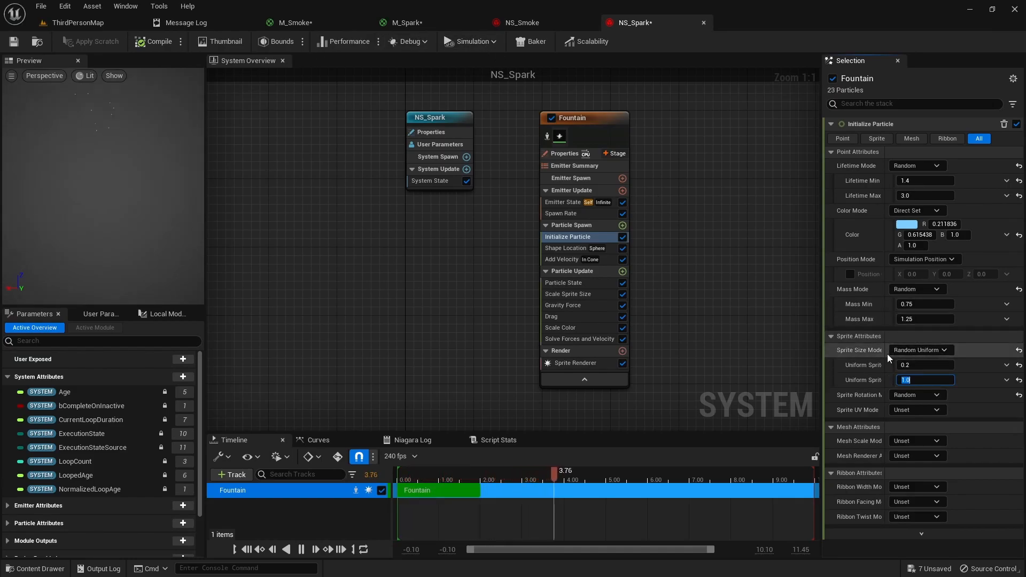
left_click(14, 41)
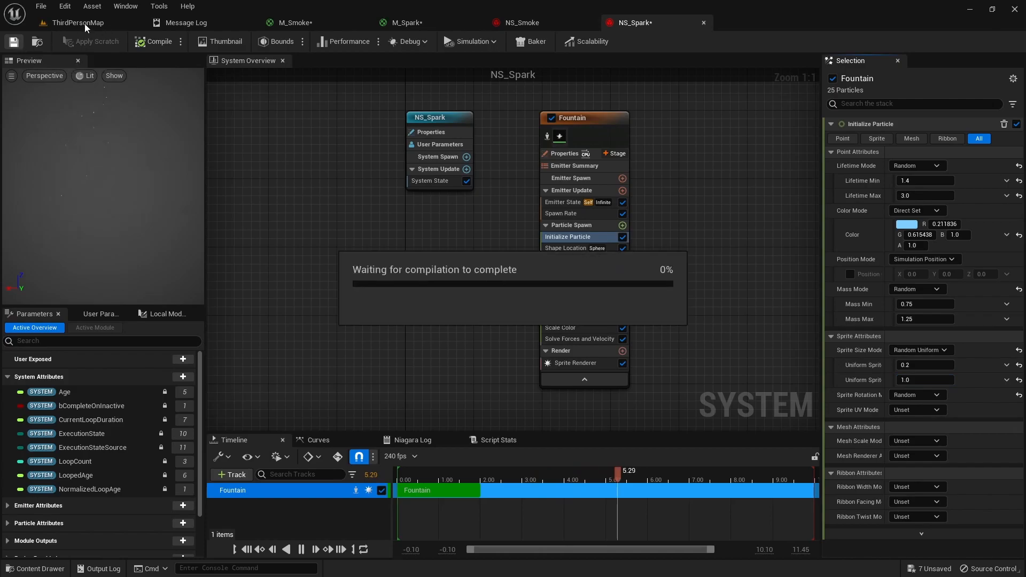
- Playtest ThirdPersonMap to judge the size of the smaller sparks, and stop playing
left_click(88, 27)
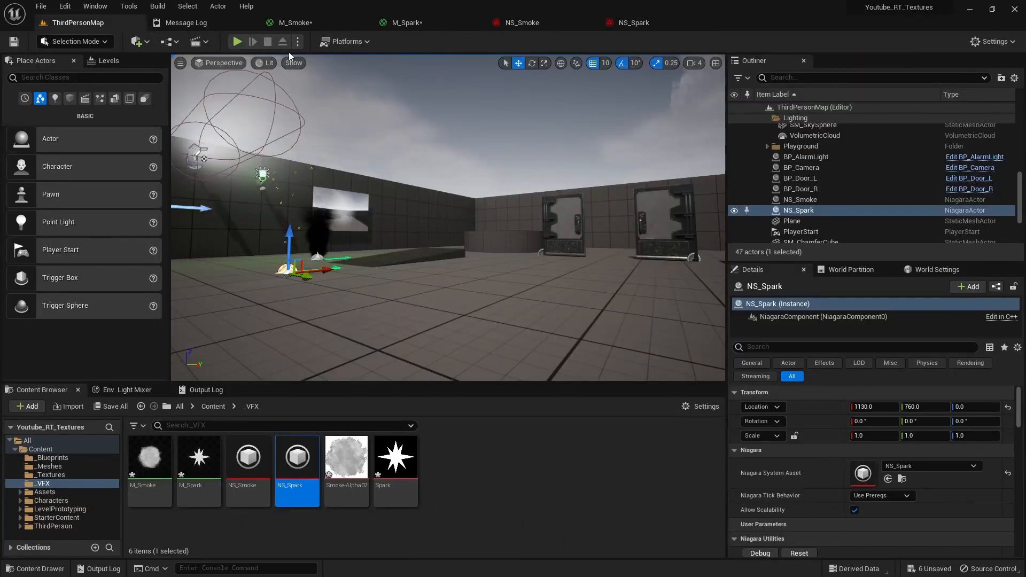
left_click(237, 41)
left_click(396, 220)
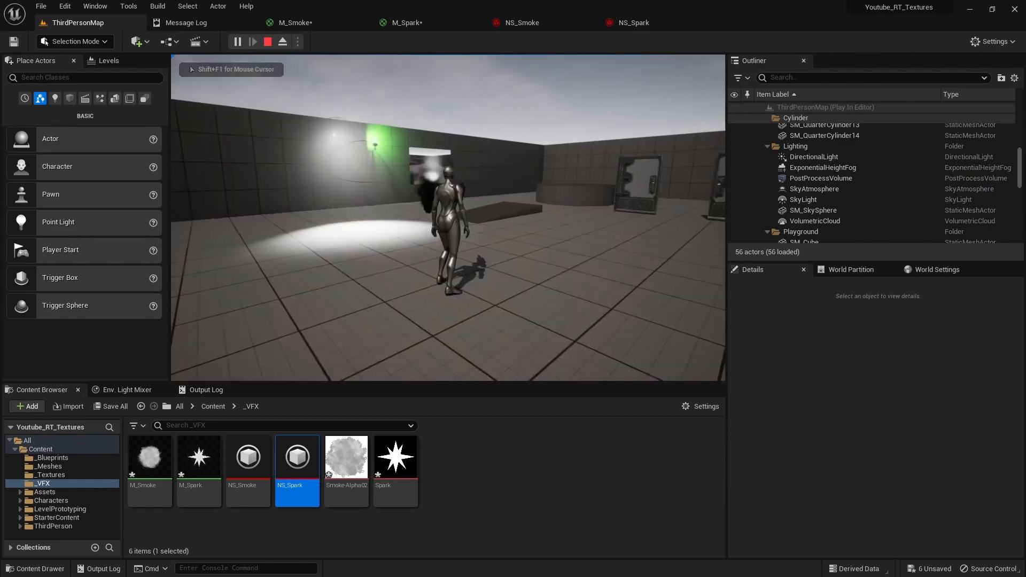
key("s")
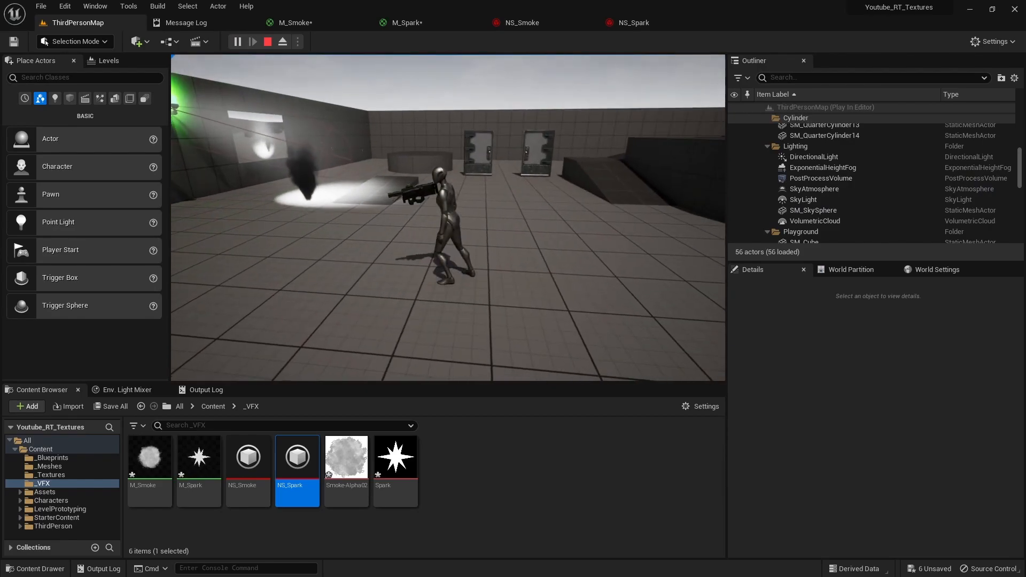
key("Escape")
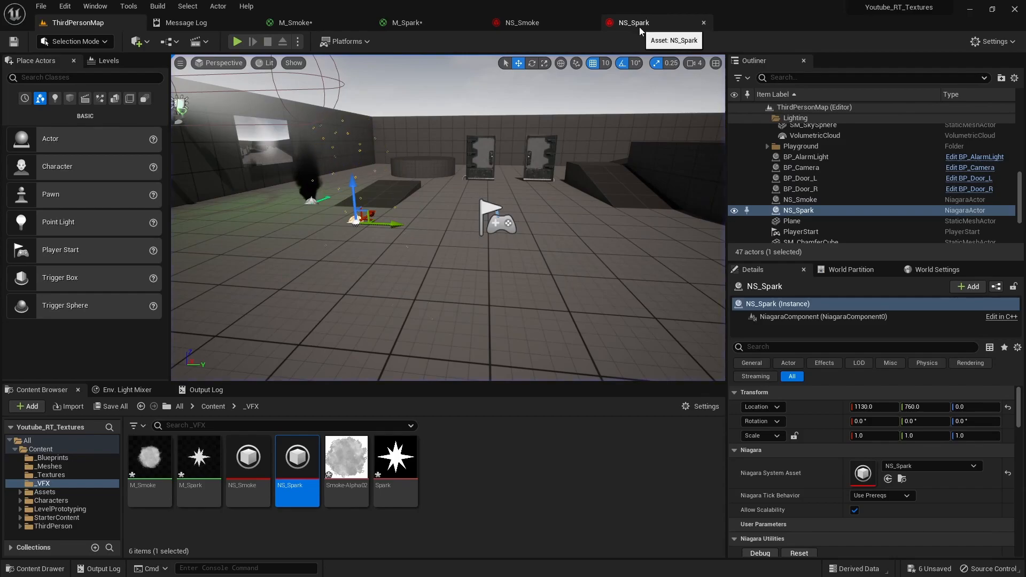
- Set NS_Spark's uniform sprite size to a minimum of 0.5 and a maximum of 3.0, and save the system
left_click(639, 27)
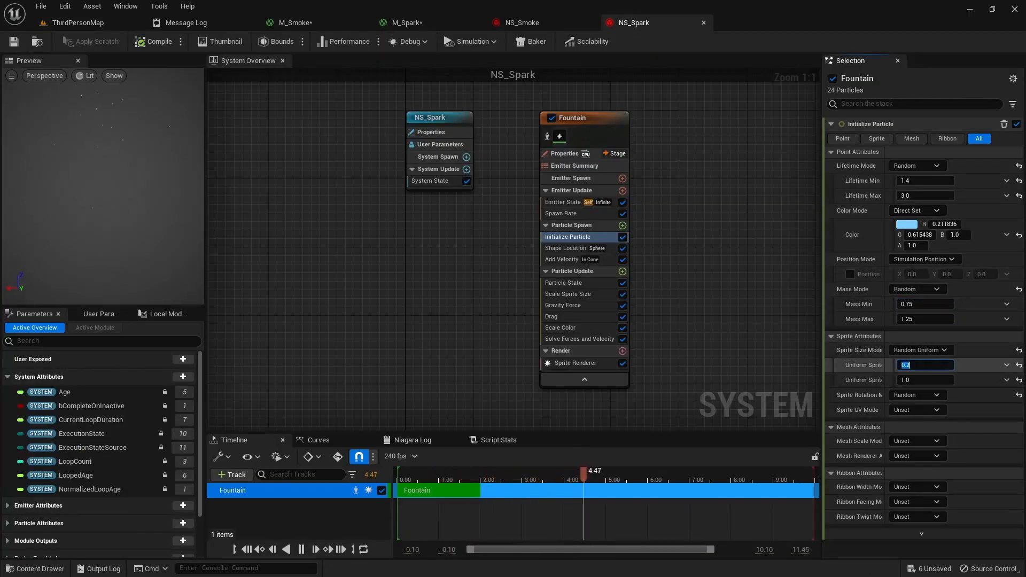
left_click(936, 364)
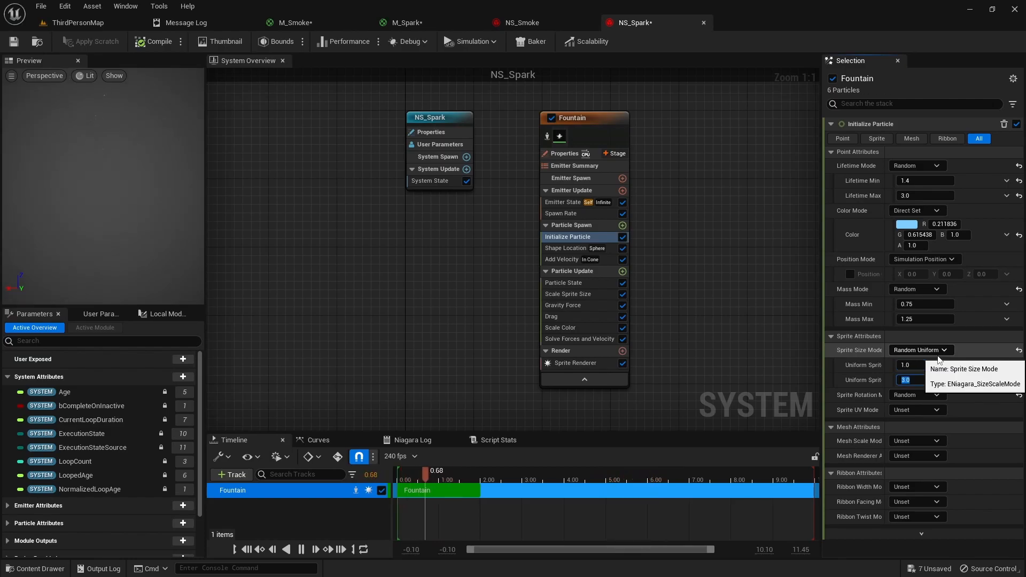
left_click(927, 365)
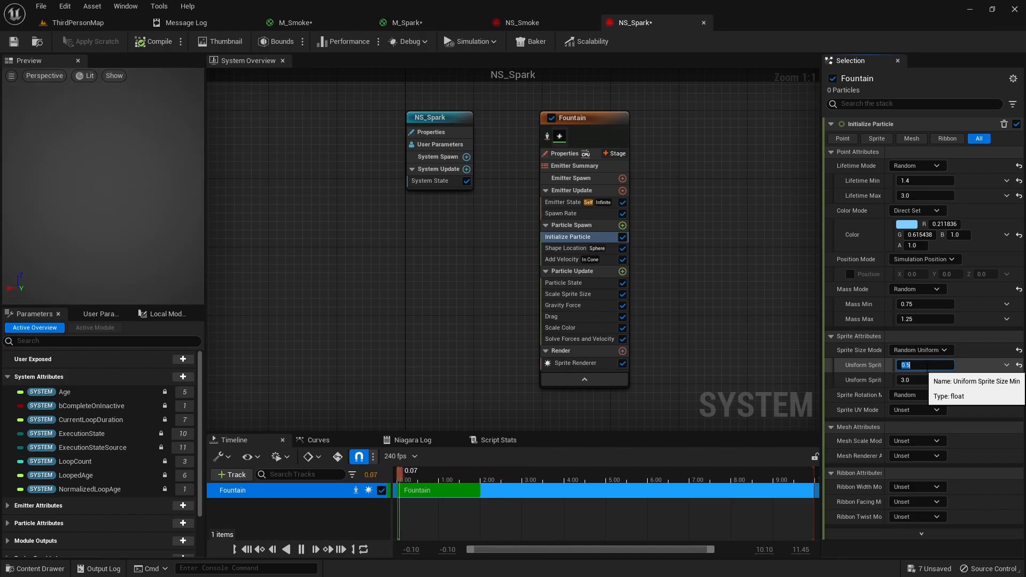
left_click(11, 47)
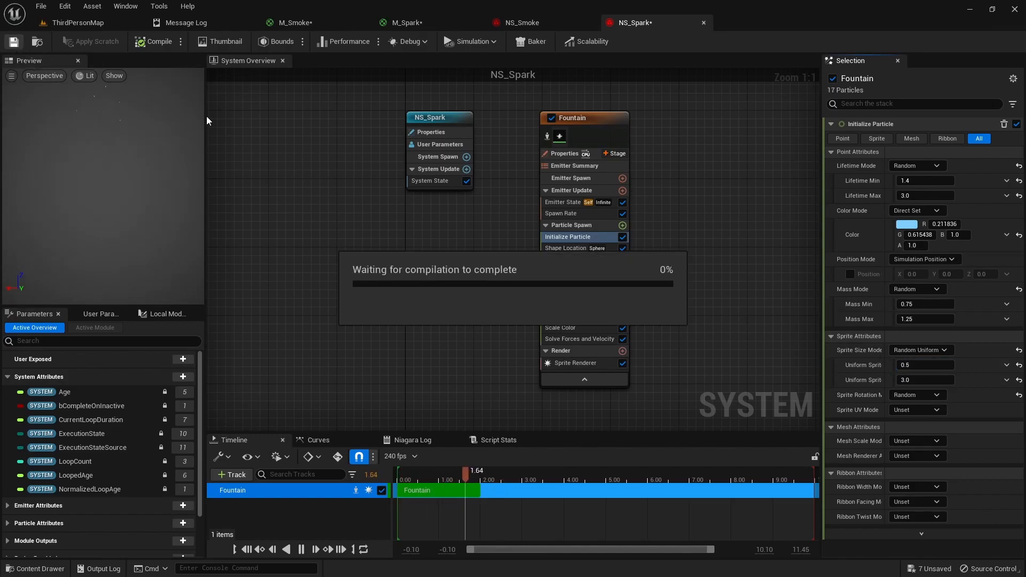
- Playtest ThirdPersonMap to judge the resized sparks in the level, and stop playing
left_click(70, 24)
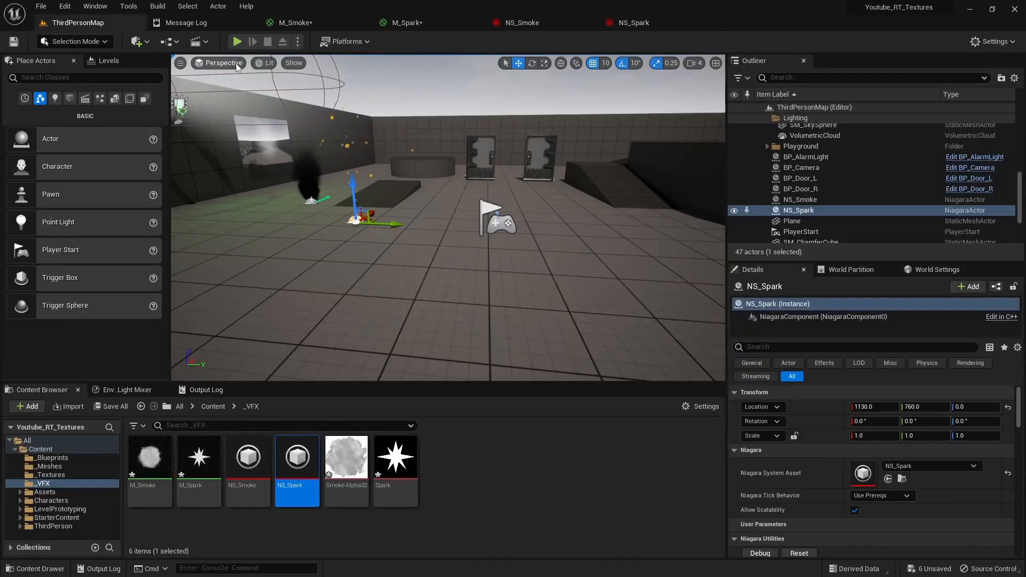
left_click(237, 42)
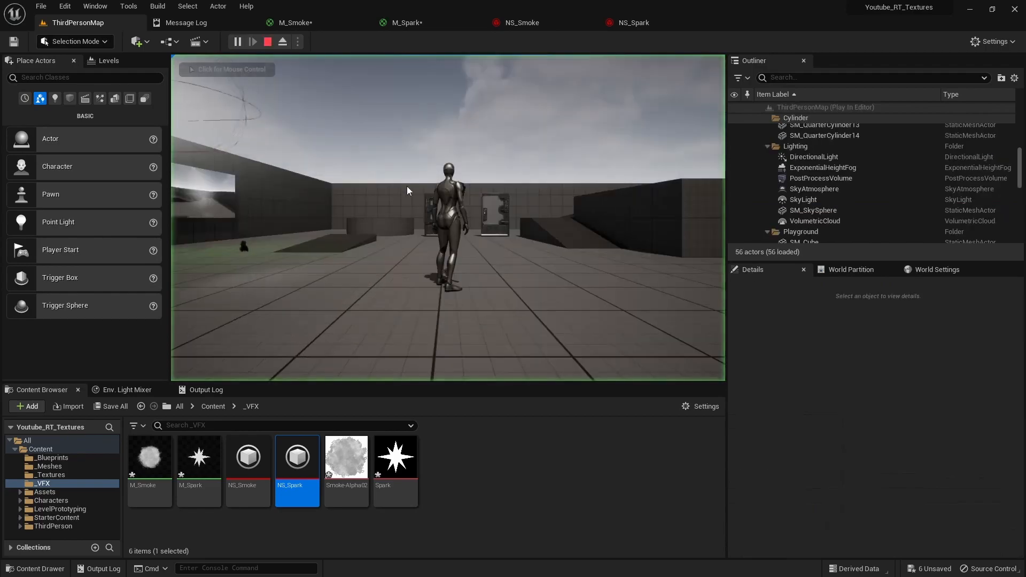
left_click(396, 231)
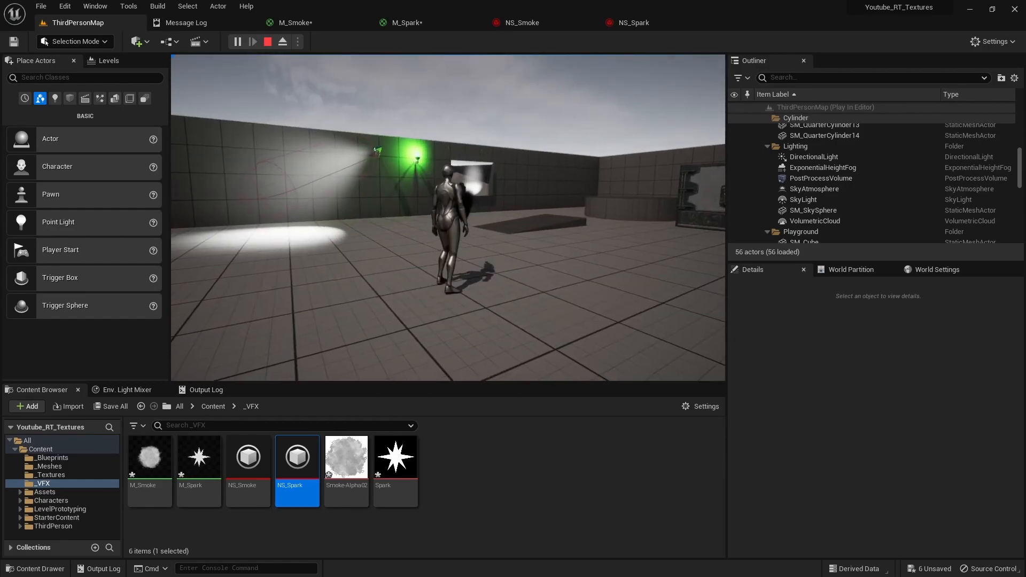
key("Escape")
- In NS_Spark, set the uniform sprite size to a minimum of 1.0 and a maximum of 3.5
left_click(634, 22)
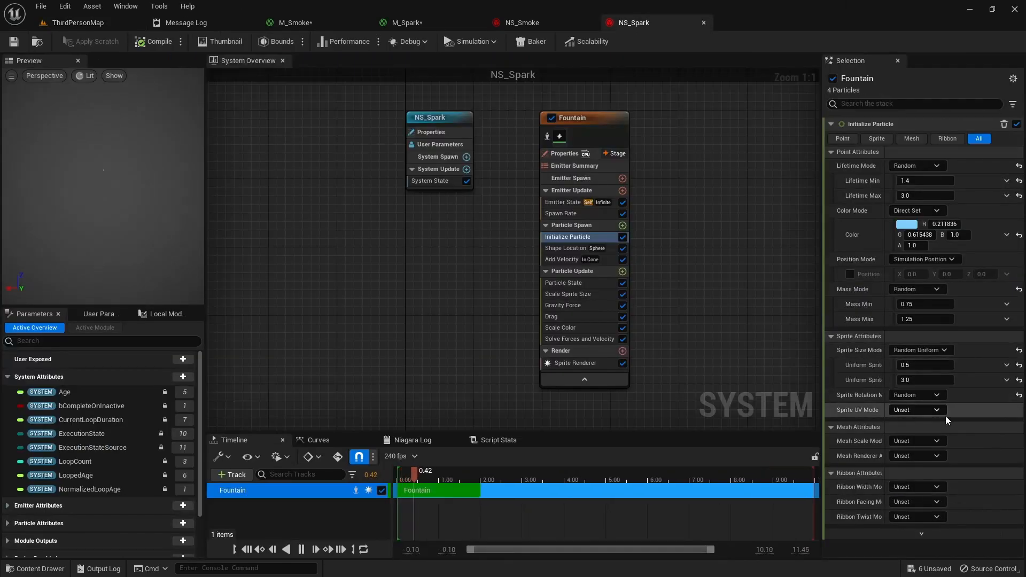
left_click(909, 365)
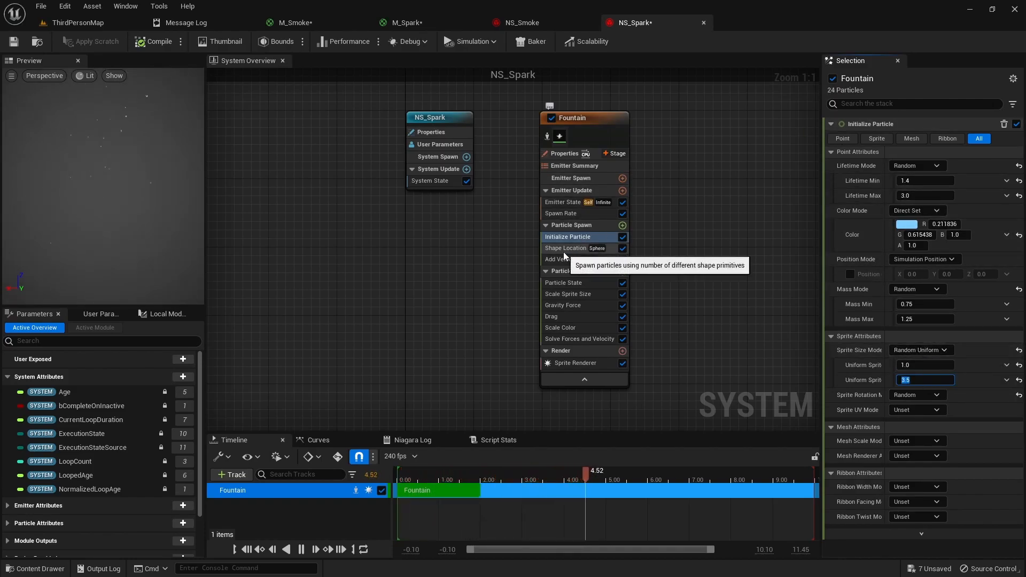
- Set the emitter's velocity speed range to 400–500 and its gravity force to -550 on Z, and save NS_Spark
left_click(575, 259)
left_click(932, 169)
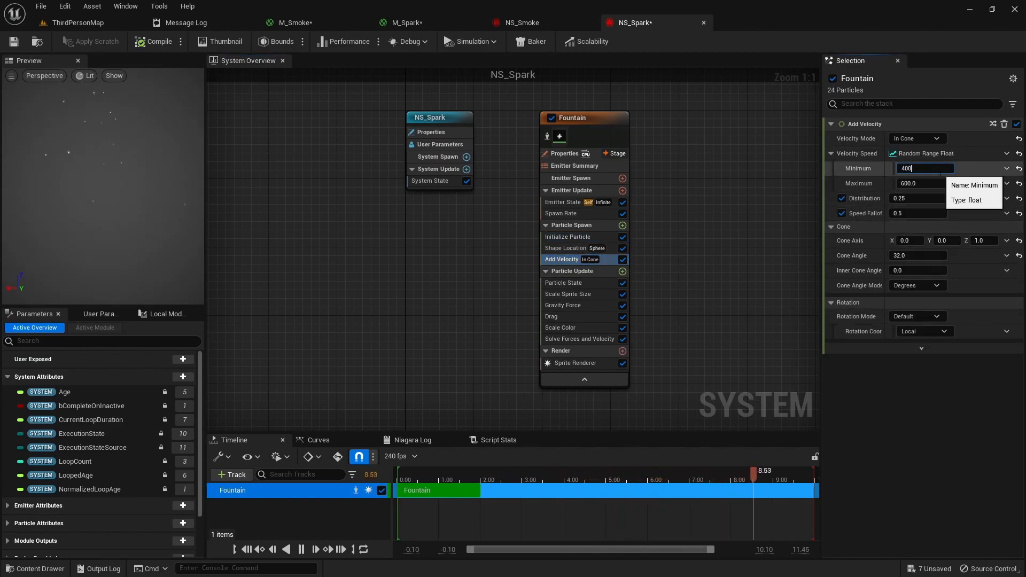
key("Tab")
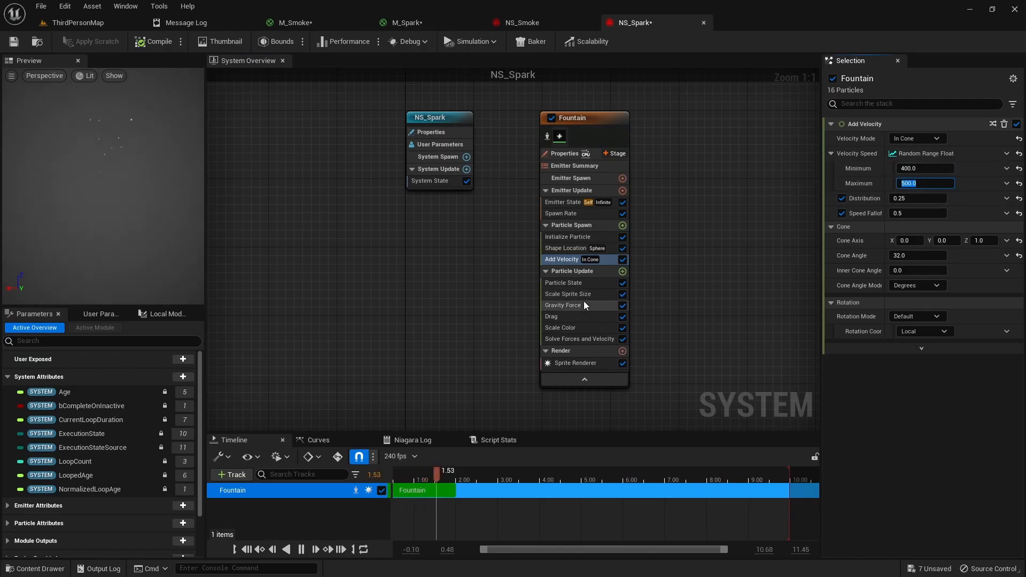
left_click(573, 308)
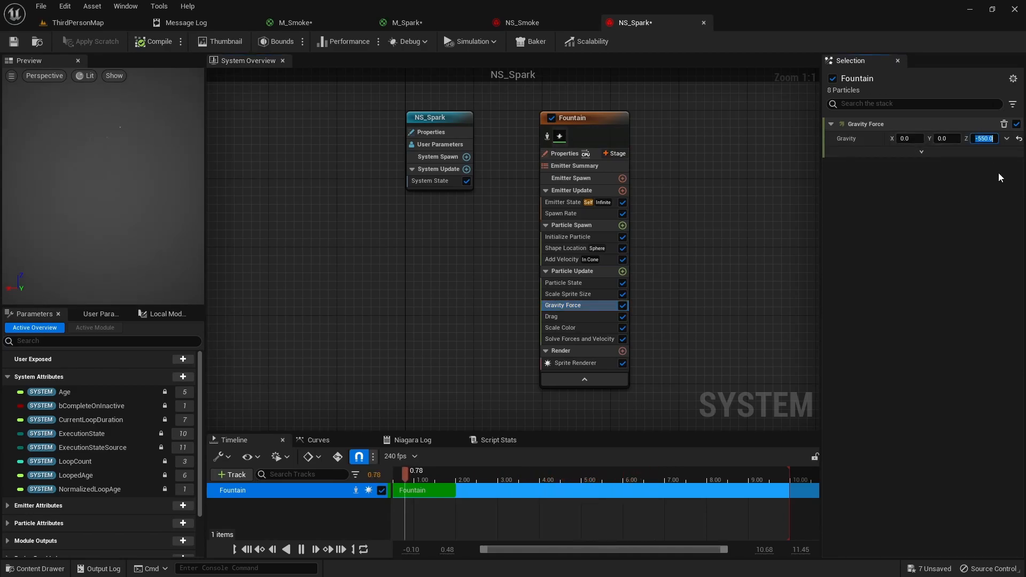
left_click(20, 42)
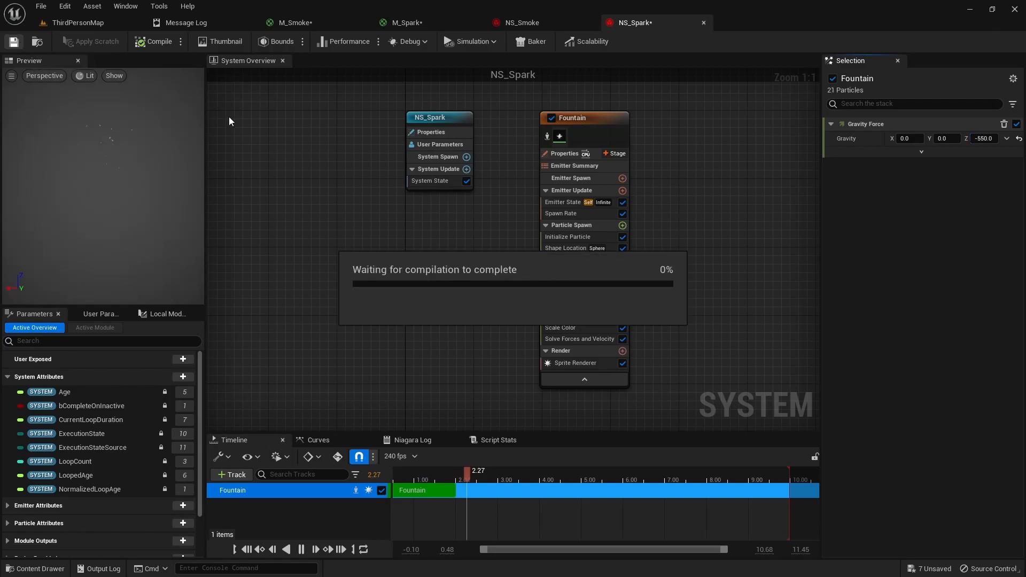
- Playtest ThirdPersonMap to check how the sparks move with the adjusted velocity and gravity, and stop playing
left_click(74, 24)
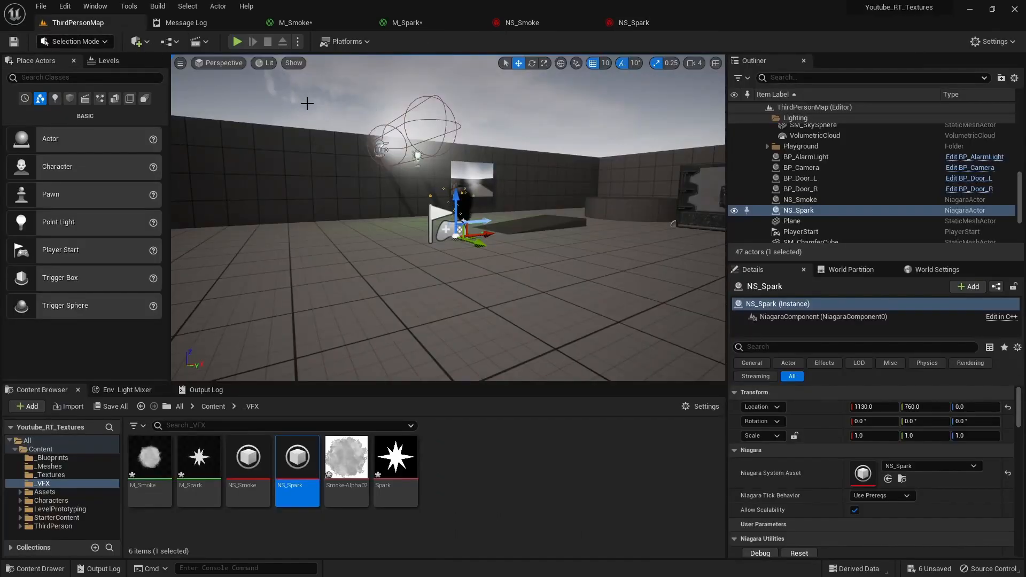
left_click(233, 42)
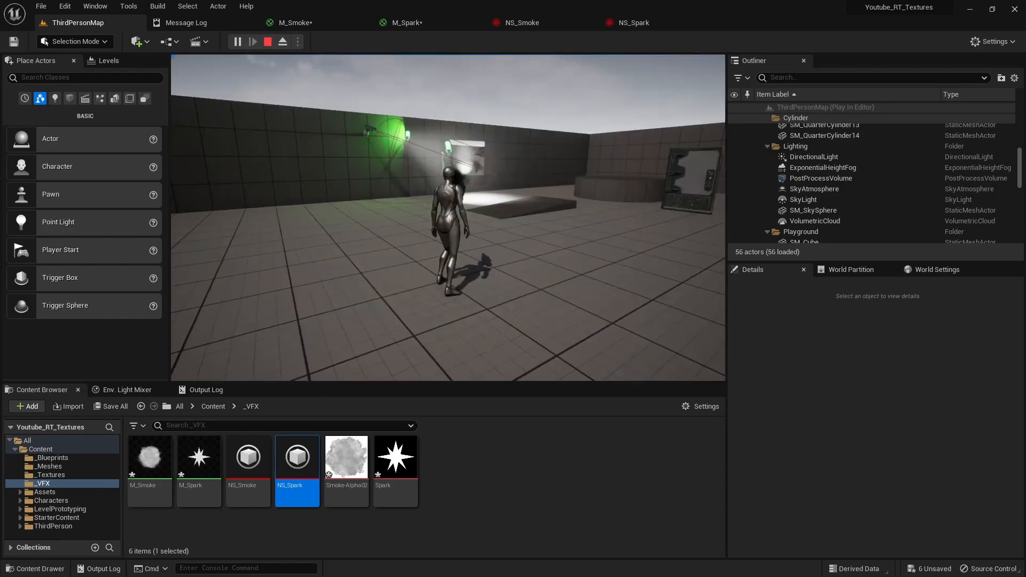
key("Escape")
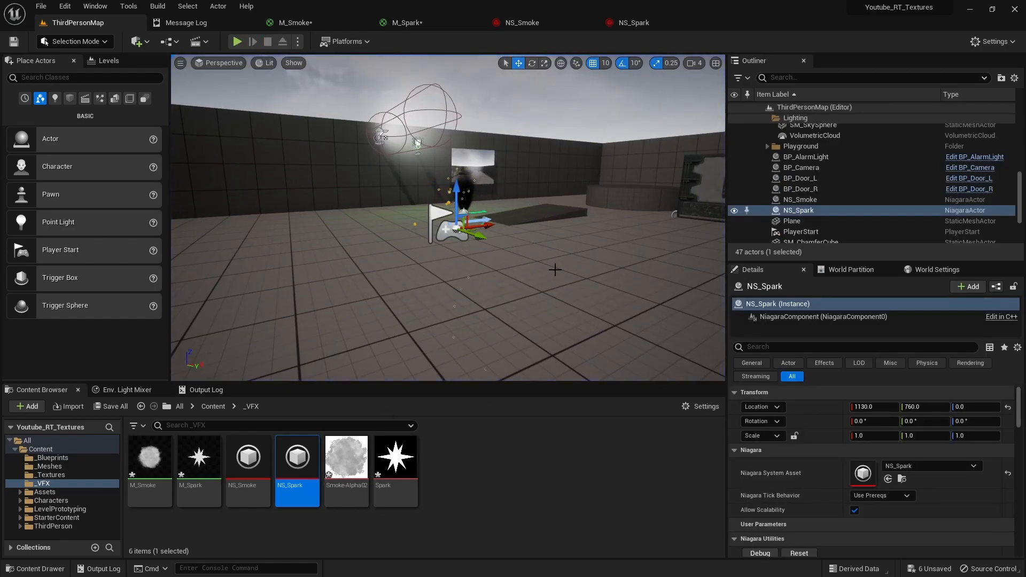
- Delete the placed NS_Spark and NS_Smoke actors from ThirdPersonMap
scroll(456, 233, "up", 2)
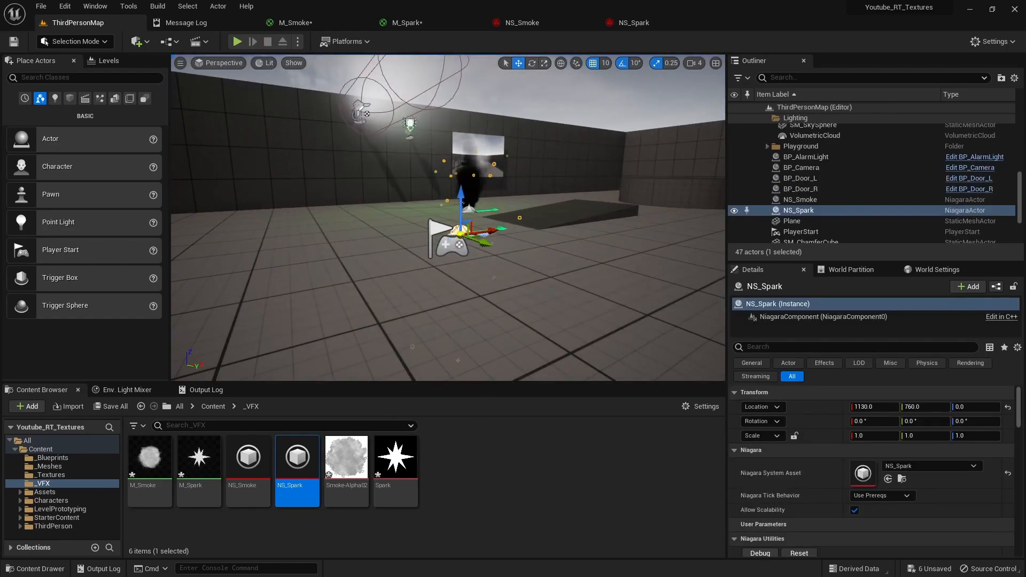
right_click(460, 238)
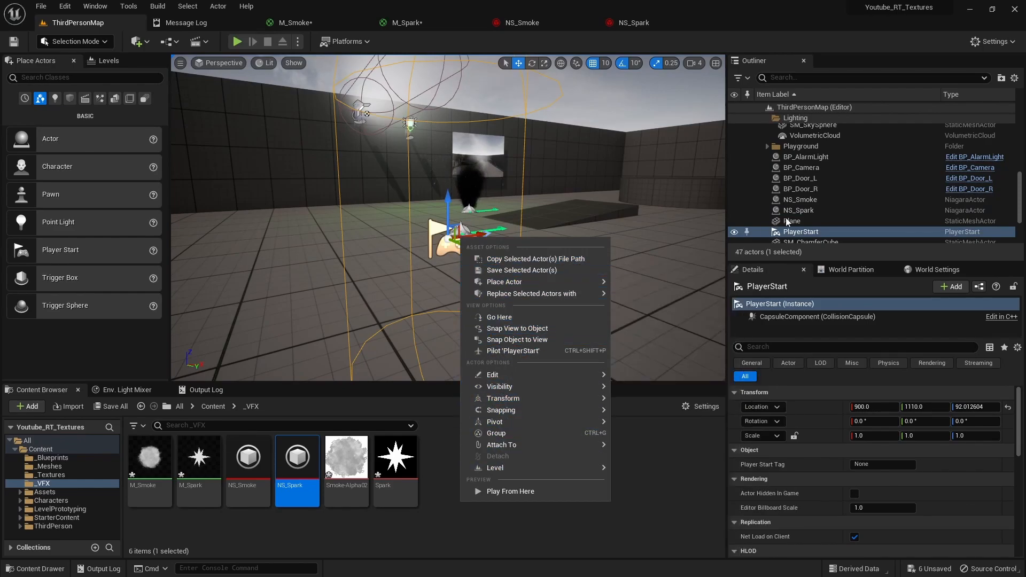
left_click(799, 210)
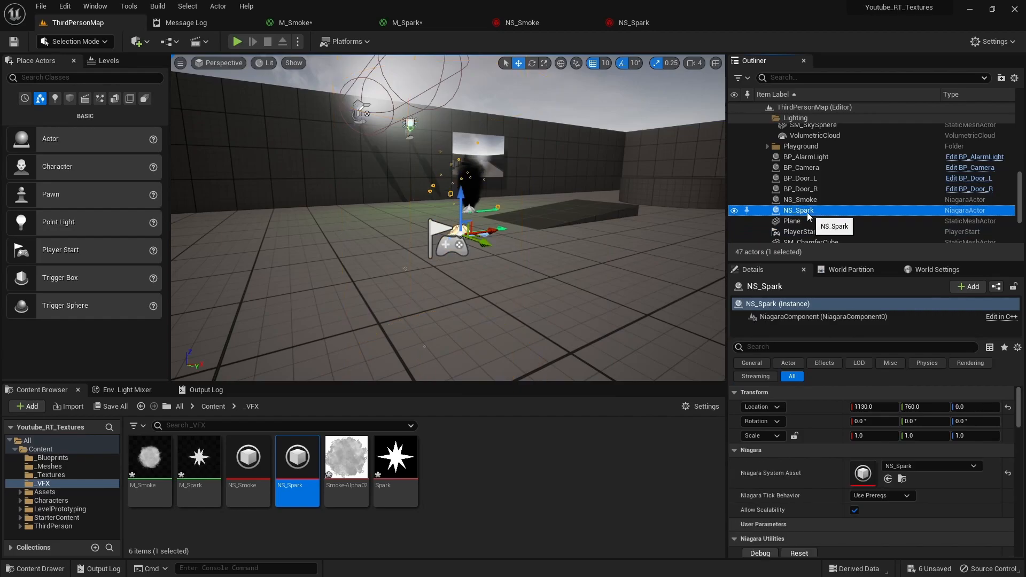
right_click(799, 214)
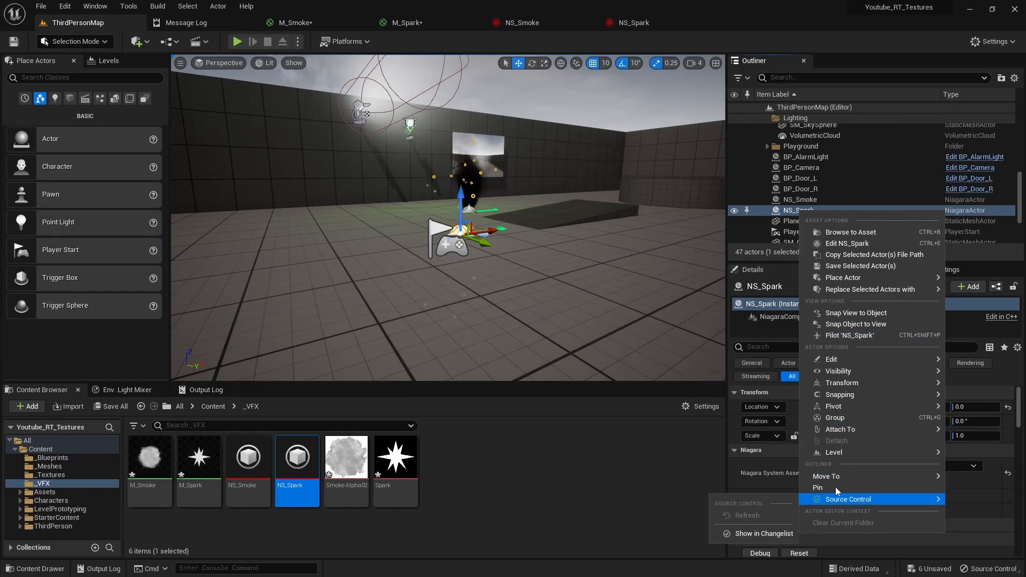
left_click(795, 214)
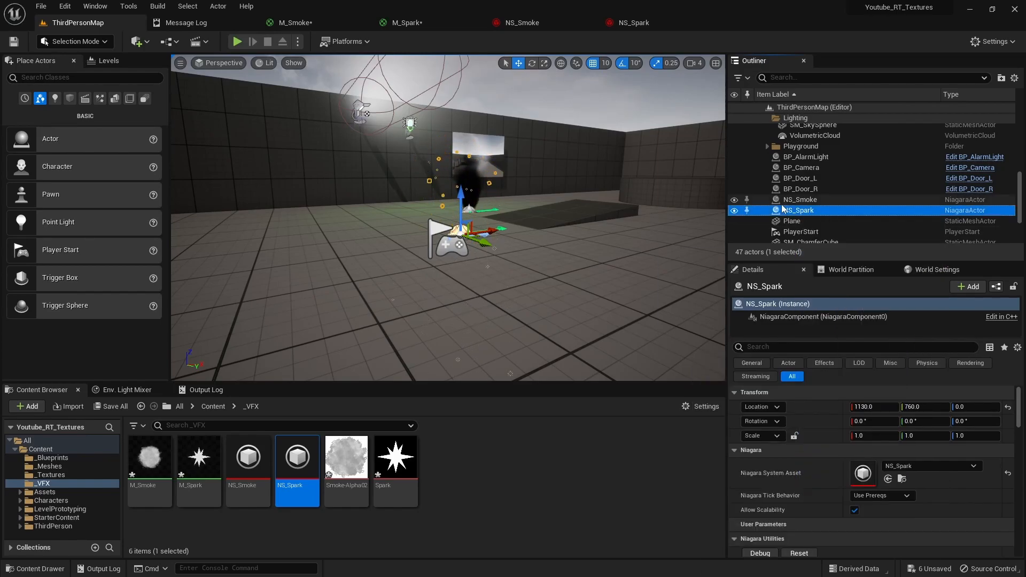
key("Delete")
left_click(785, 200)
key("Delete")
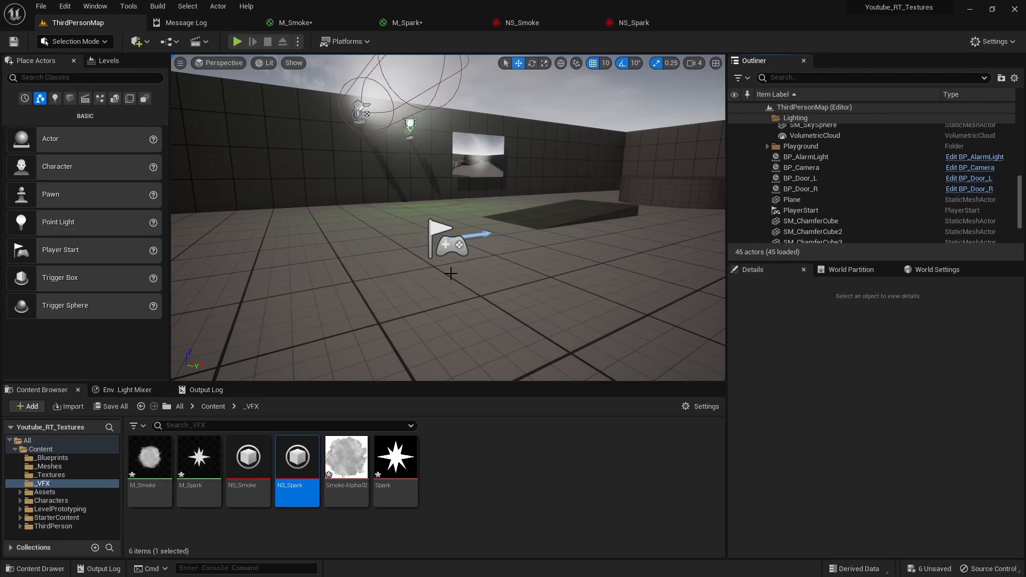
- Open the BP_Camera blueprint from the _Blueprints folder and show the camera model in its viewport
right_click_drag(450, 274, 476, 272)
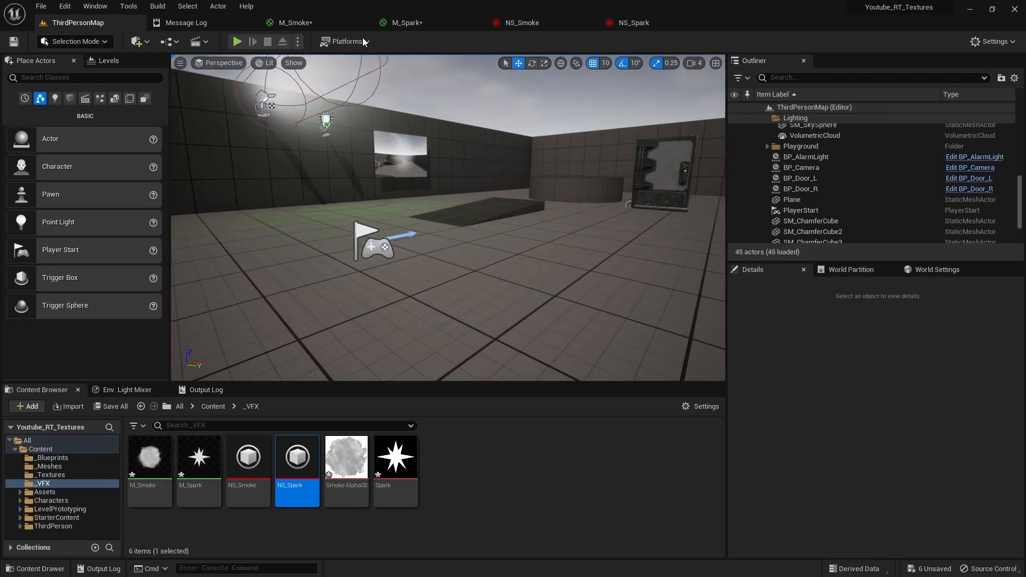
left_click(52, 458)
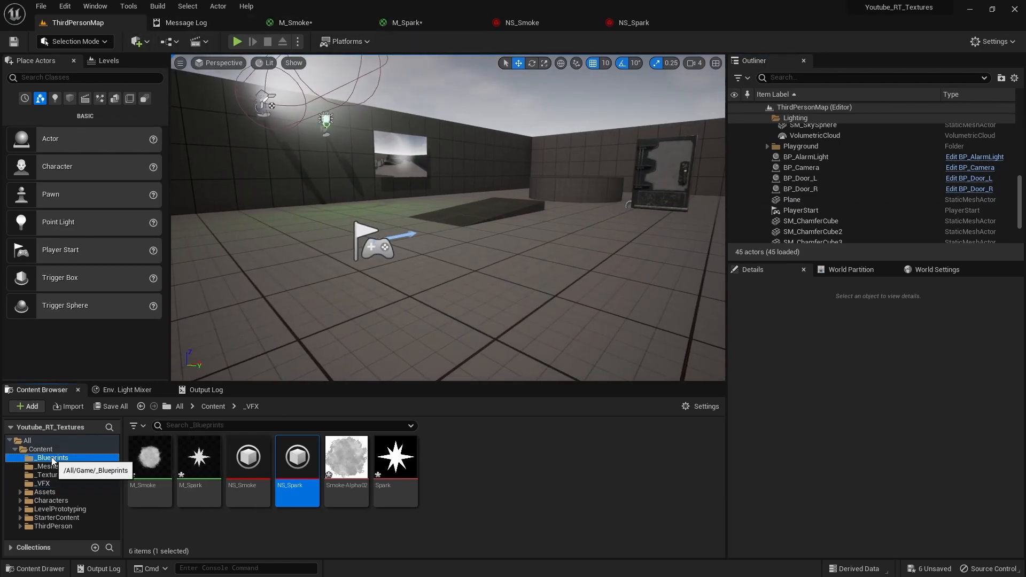
mouse_move(251, 460)
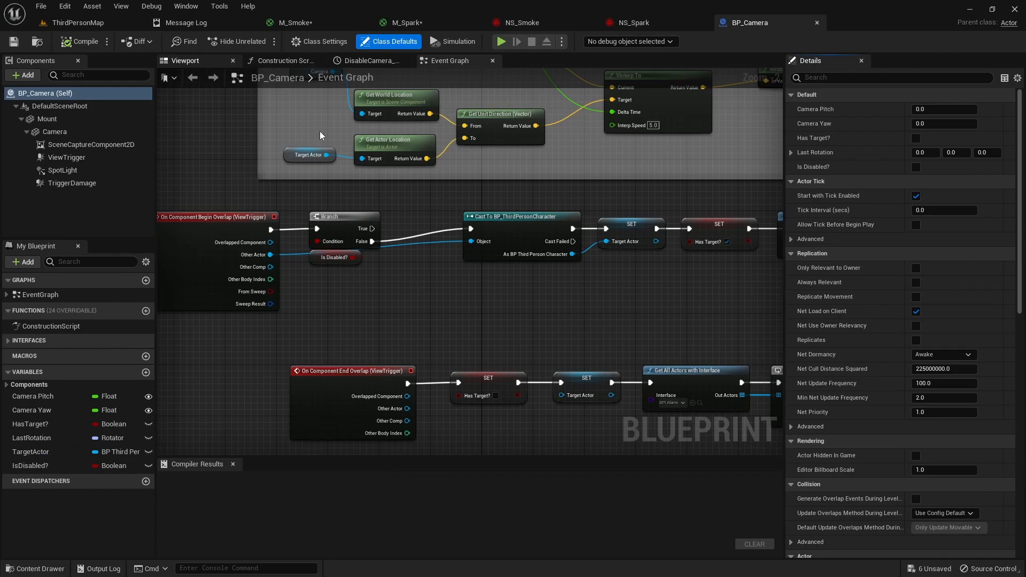
left_click(185, 61)
right_click_drag(374, 214, 440, 220)
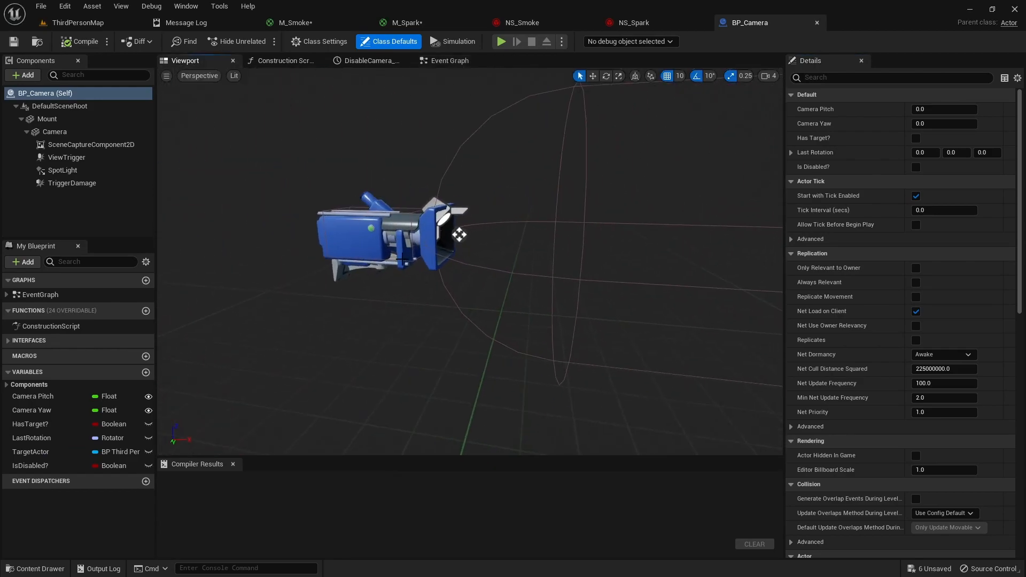
- Add a Niagara Particle System component named Smoke under the Mount component
left_click(53, 119)
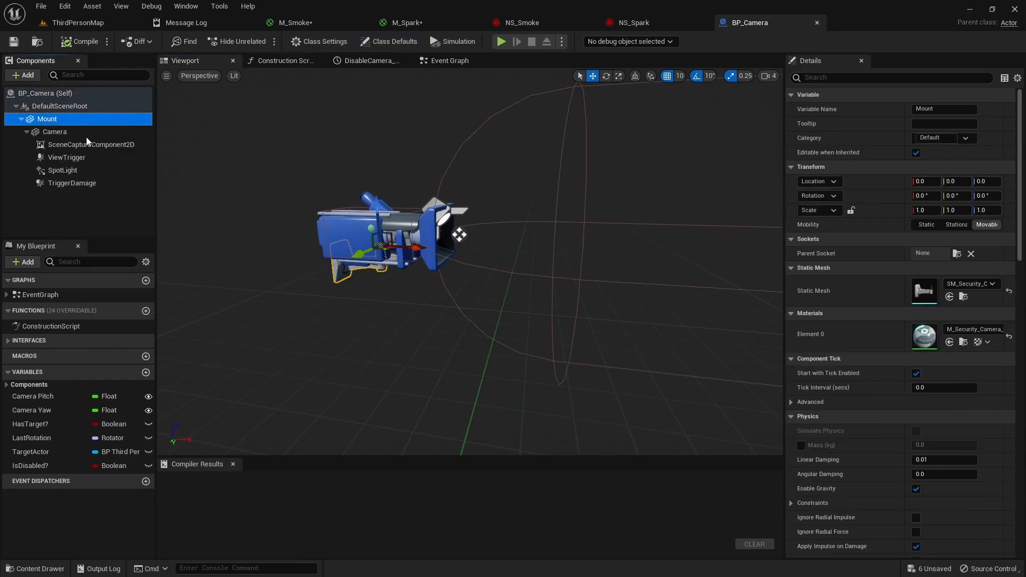
left_click(27, 132)
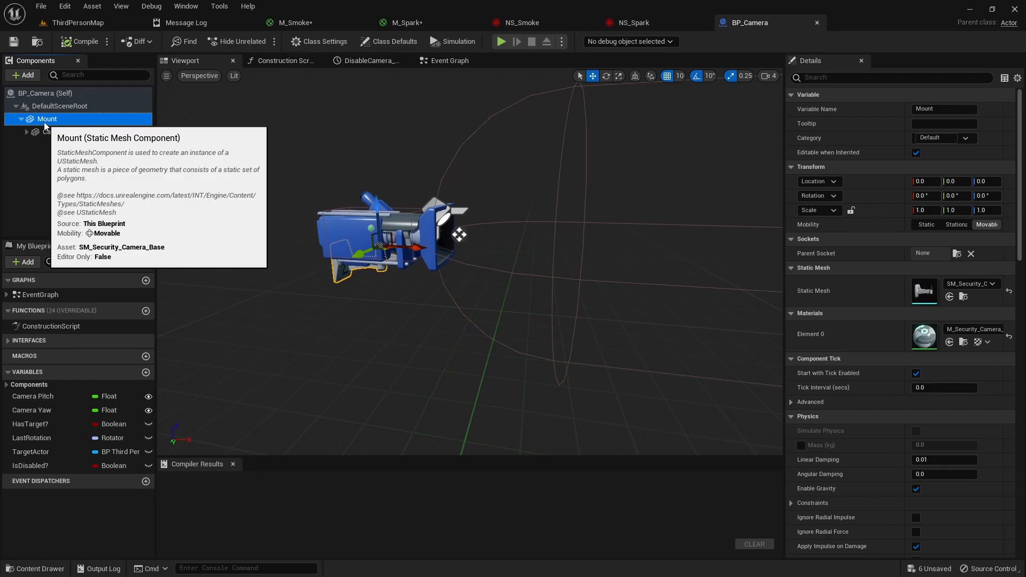
left_click(23, 75)
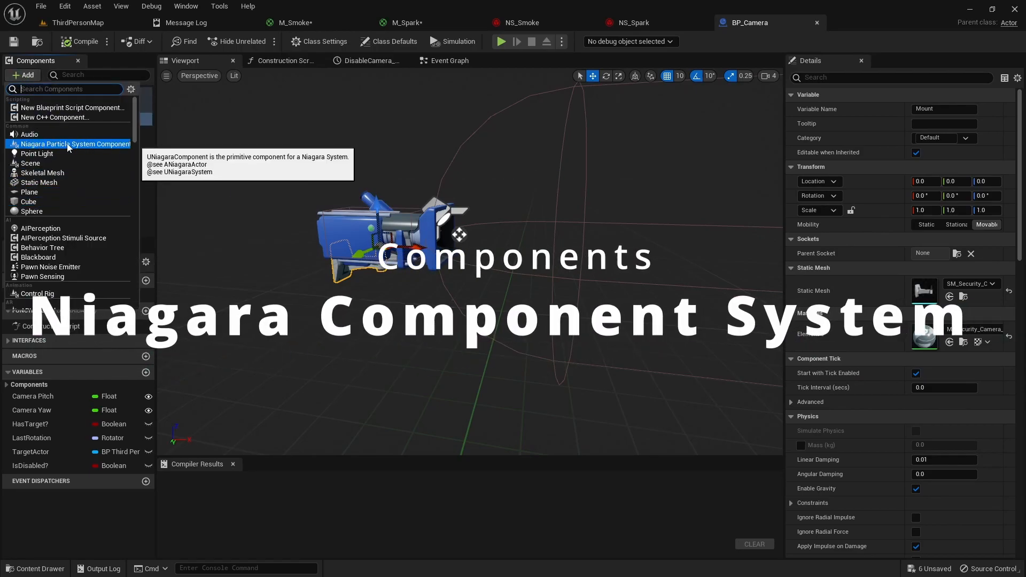
left_click(66, 144)
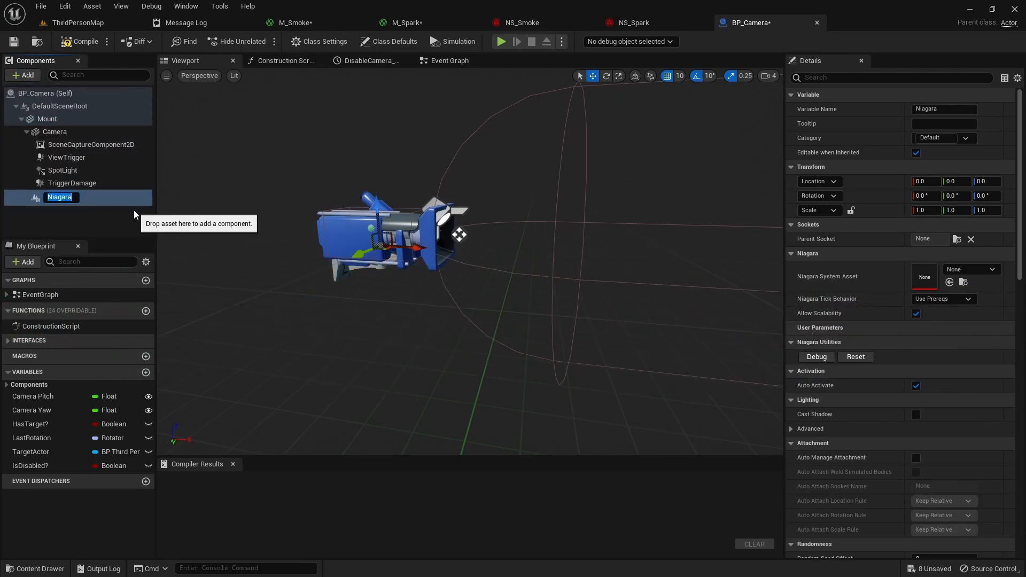
type("Smoke")
key("Return")
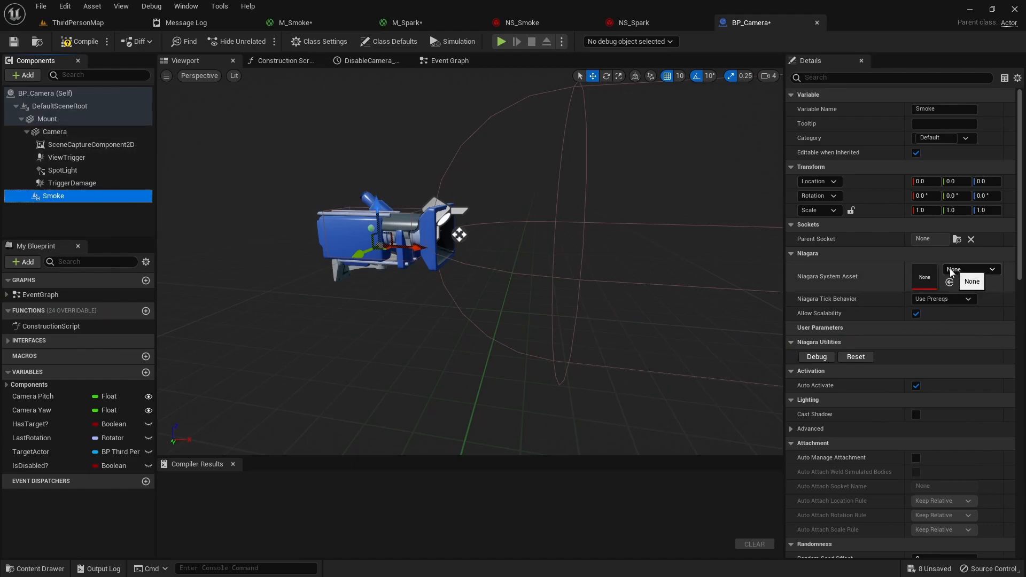
- Assign NS_Smoke as the Smoke component's Niagara system asset and turn off its Auto Activate option
left_click(964, 269)
left_click(917, 392)
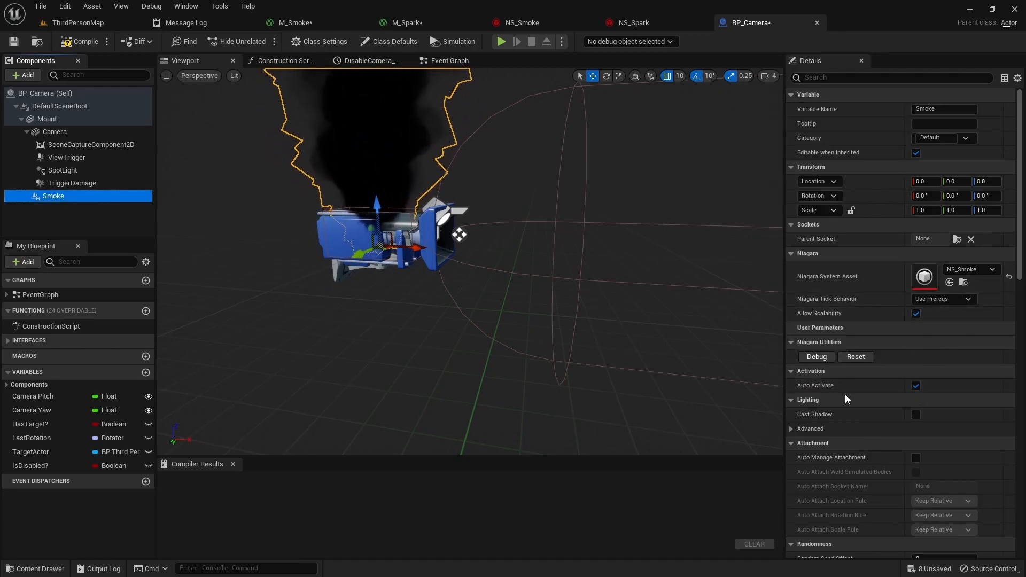
left_click(915, 385)
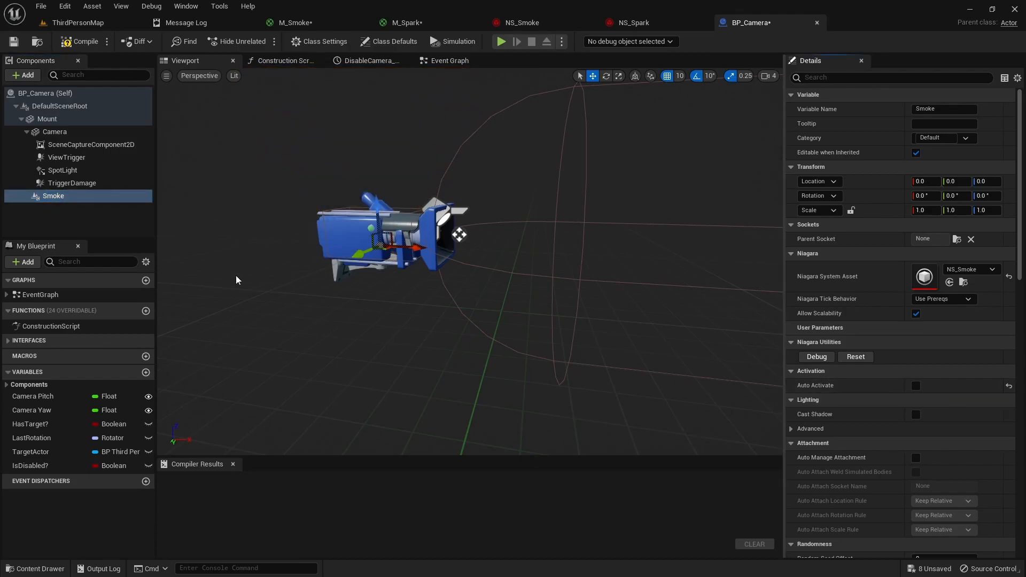
- Add a second Niagara Particle System component under Mount and name it Spark
left_click(47, 119)
left_click(24, 75)
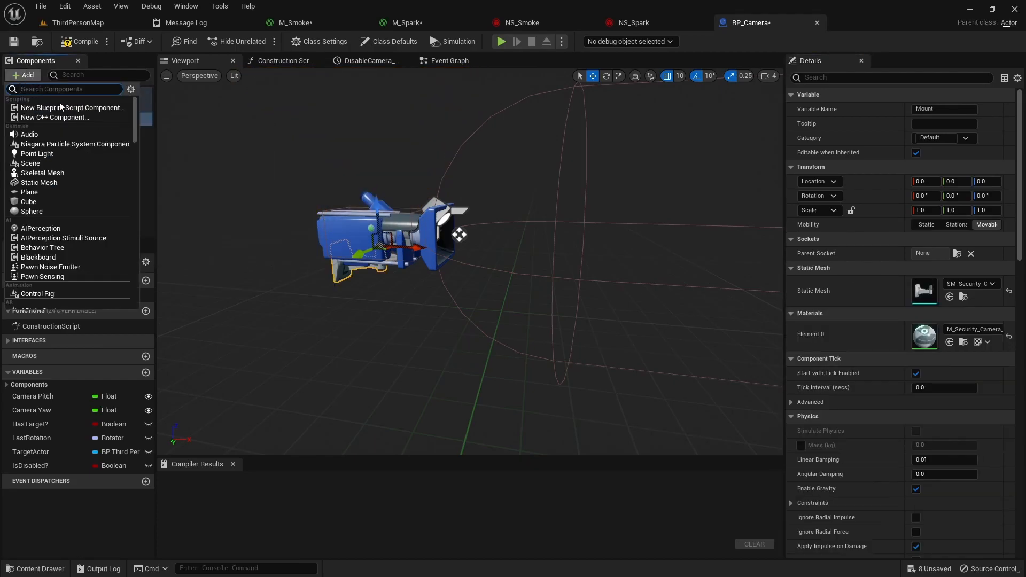
left_click(123, 144)
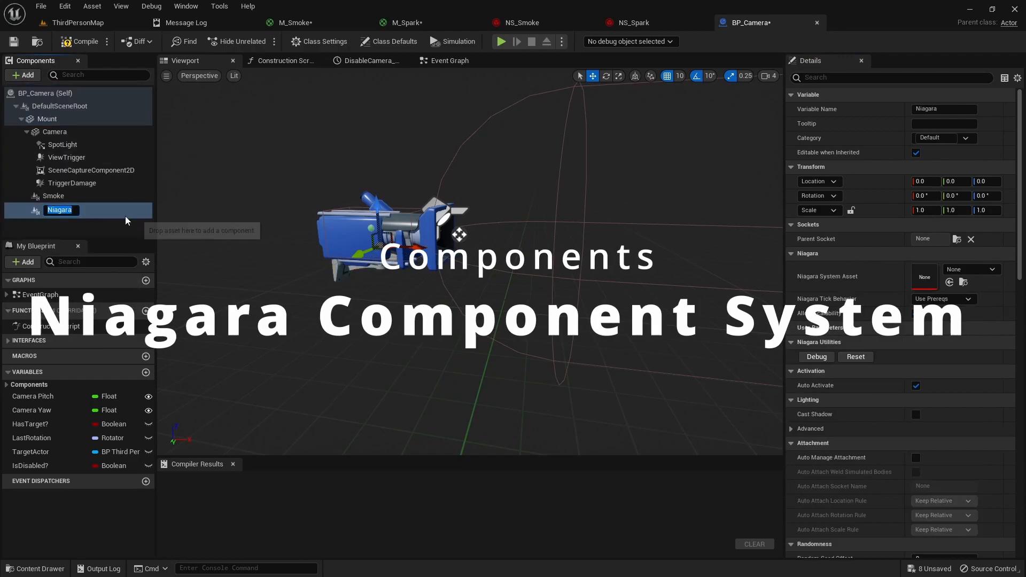
type("Spark")
key("Return")
- Assign NS_Spark to the Spark component, turn off its Auto Activate option, and compile BP_Camera
left_click(969, 269)
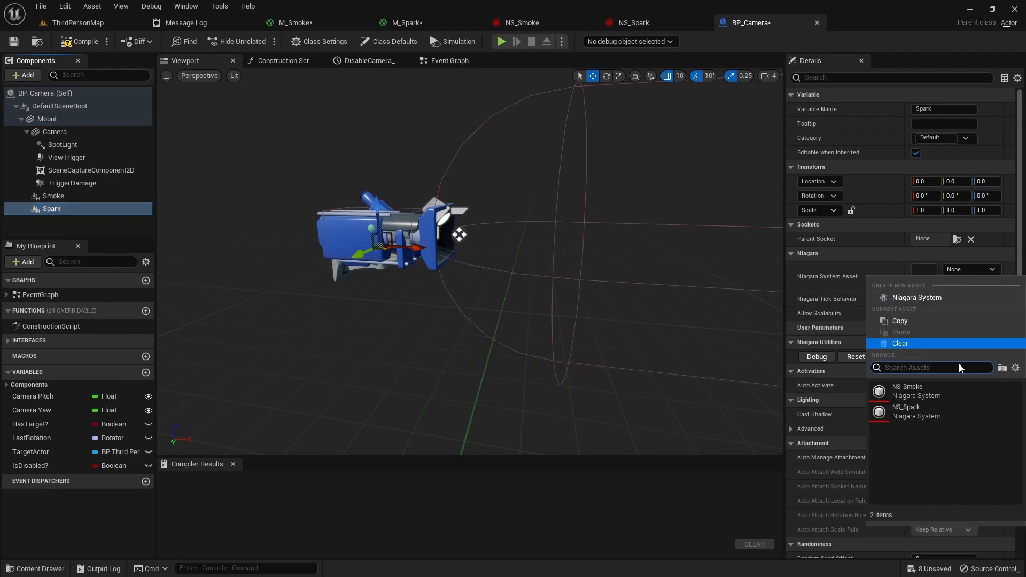
left_click(911, 408)
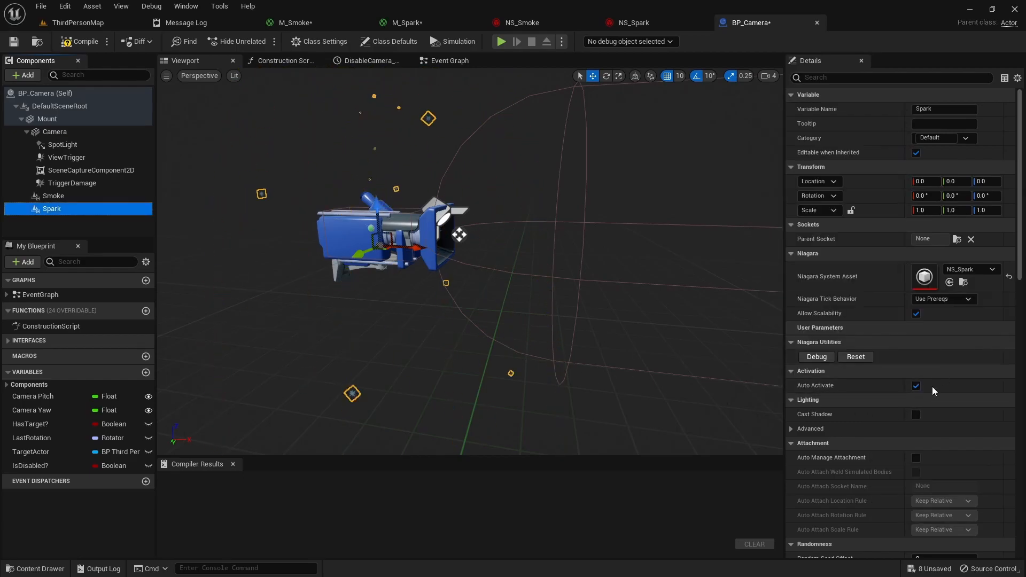
left_click(916, 386)
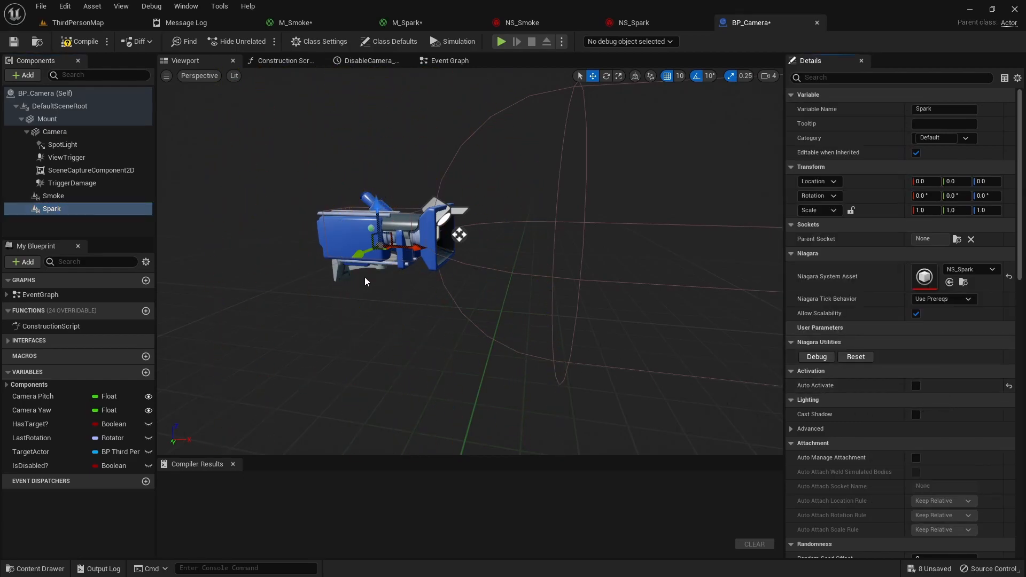
left_click(79, 41)
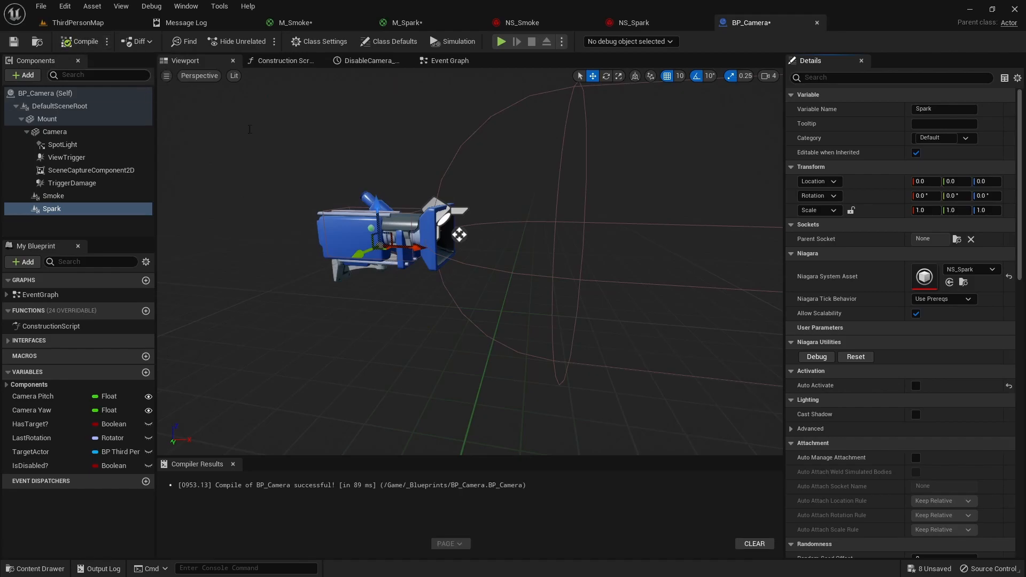
- In the Event Graph, shift the Event You Shot Me, Branch and SET Is Disabled? nodes away from the Stop node to open a gap
left_click(448, 63)
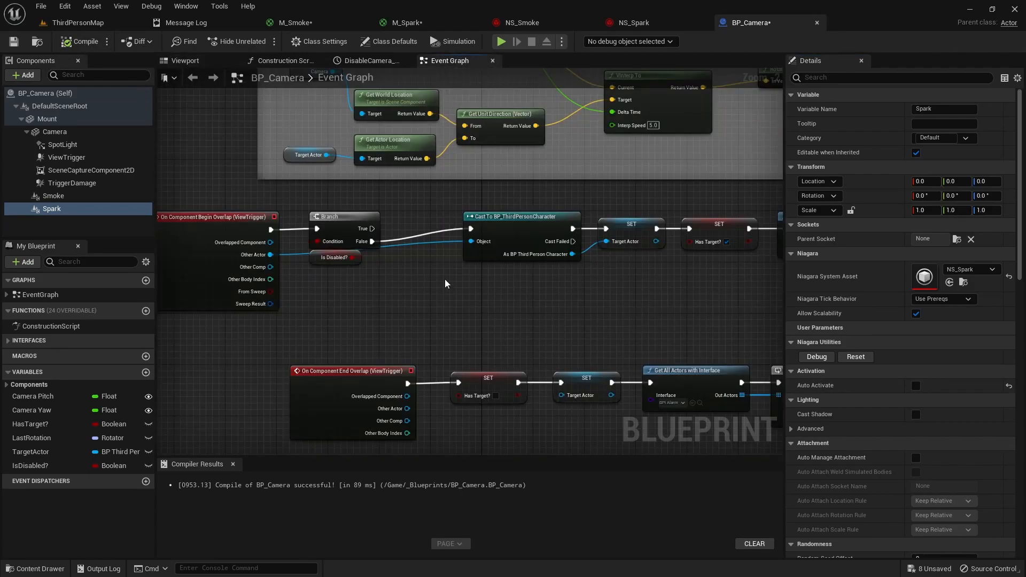
right_click_drag(540, 334, 489, 276)
scroll(492, 279, "down", 1)
right_click_drag(537, 421, 463, 244)
scroll(482, 313, "down", 1)
right_click_drag(483, 313, 577, 215)
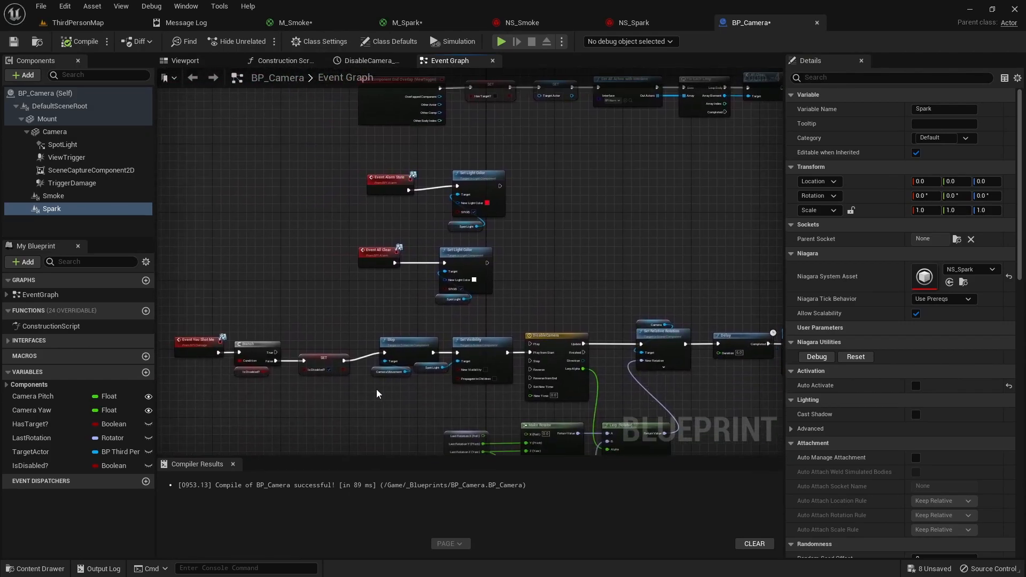
right_click_drag(341, 406, 451, 310)
scroll(417, 314, "up", 2)
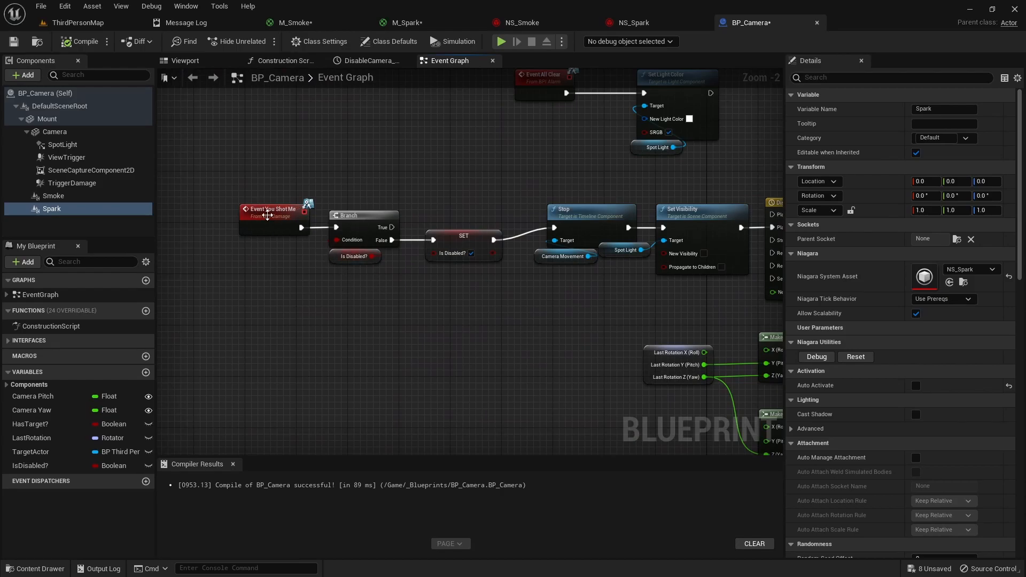
right_click_drag(383, 251, 344, 226)
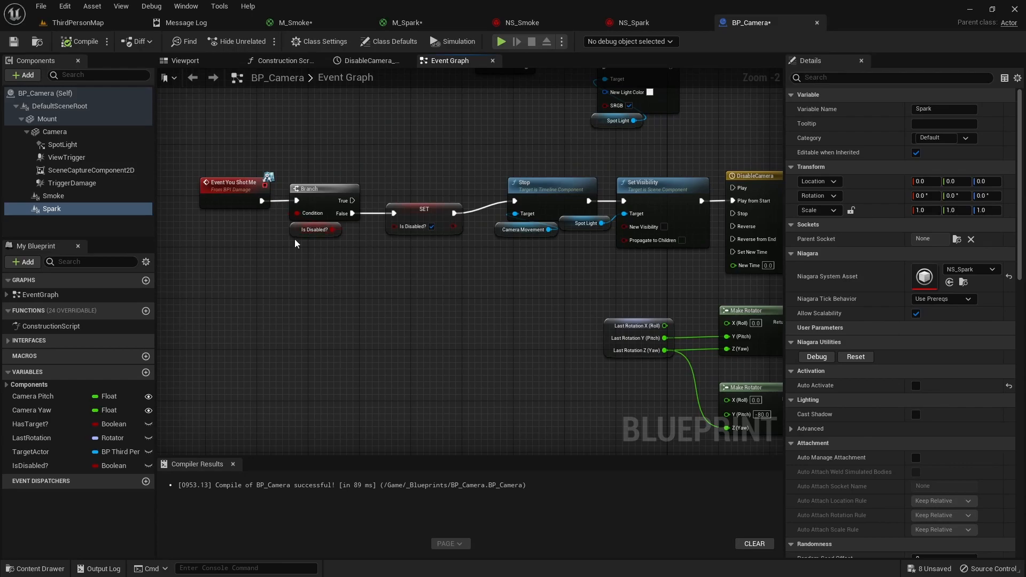
left_click_drag(422, 277, 328, 209)
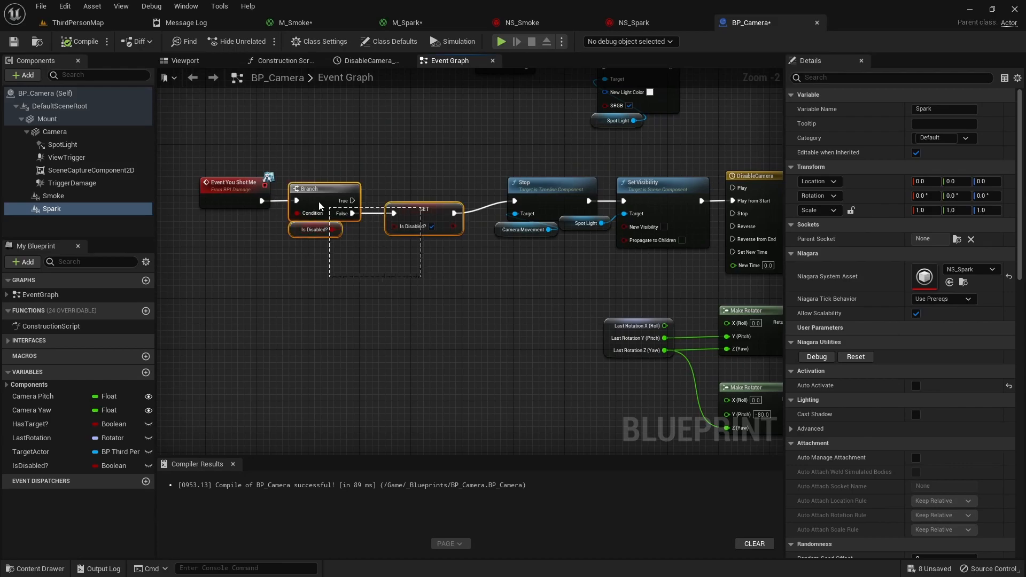
left_click_drag(238, 171, 239, 171)
left_click_drag(399, 208, 265, 206)
mouse_move(383, 254)
right_mouse_down()
mouse_move(331, 244)
mouse_move(386, 247)
right_mouse_up()
right_click(358, 273)
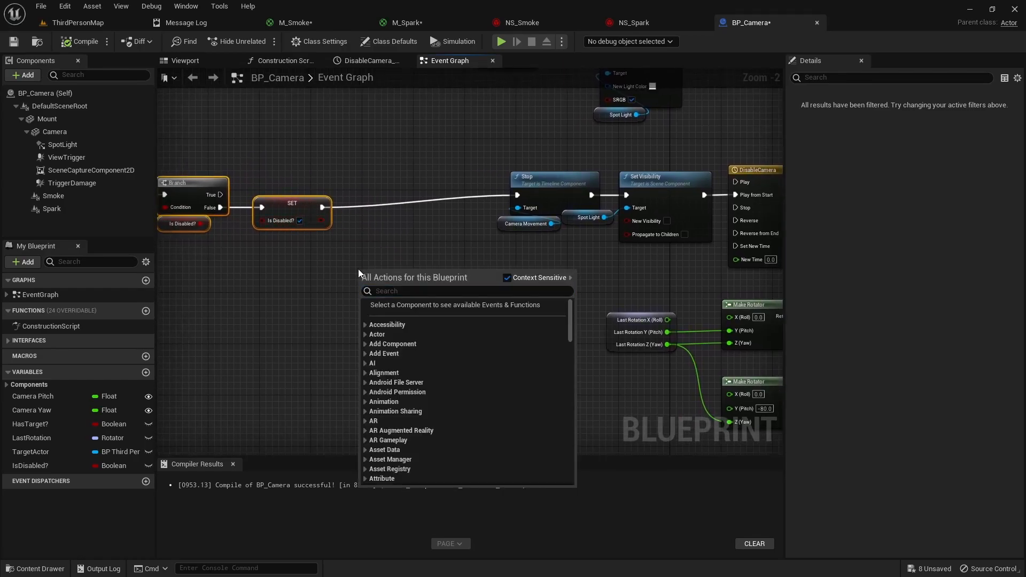
left_click(370, 303)
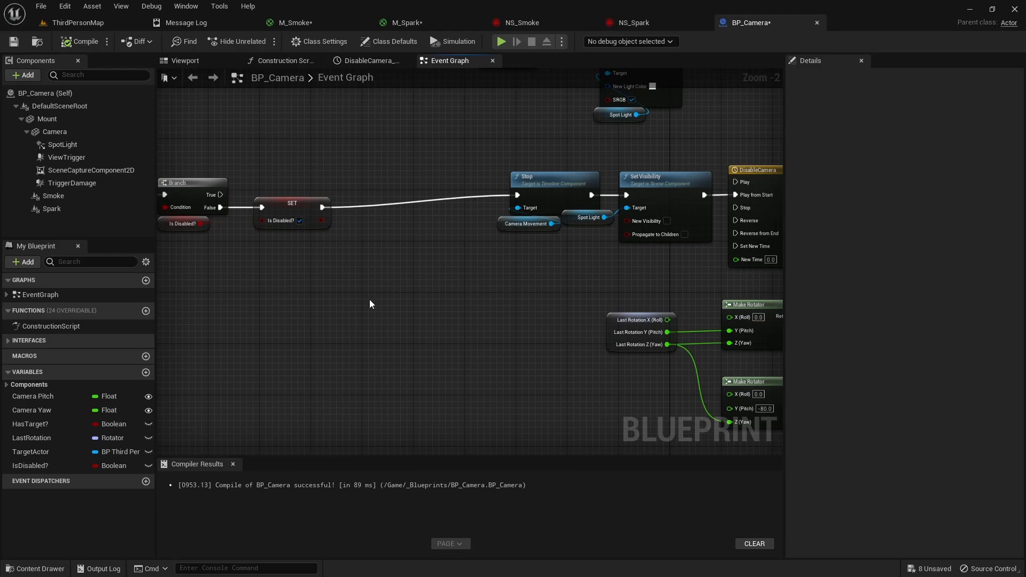
- Add a Set Active node for Spark with New Active enabled, wired between SET Is Disabled? and Stop
left_click(58, 208)
left_click_drag(329, 260, 387, 203)
type("set ac")
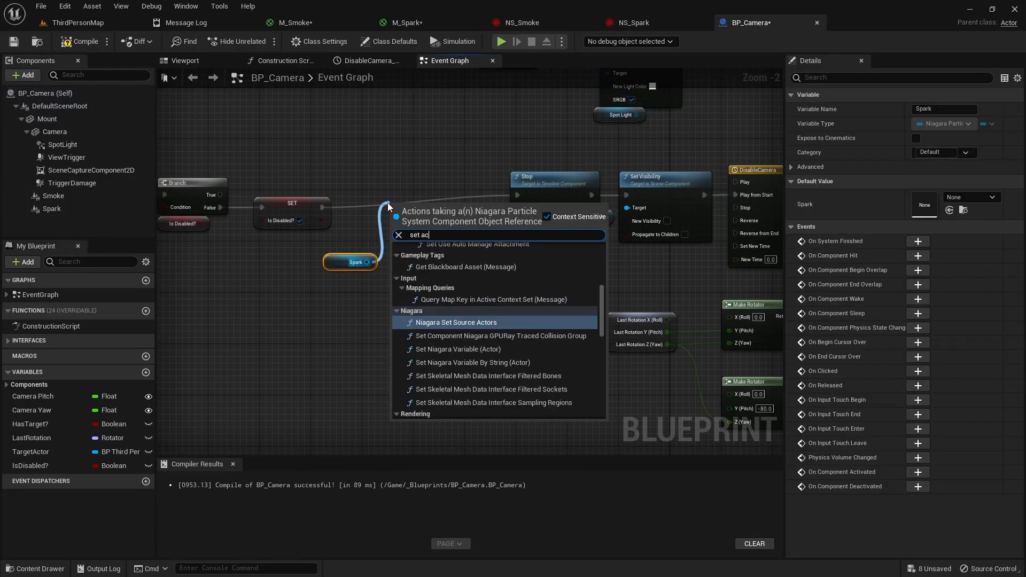
type("tive")
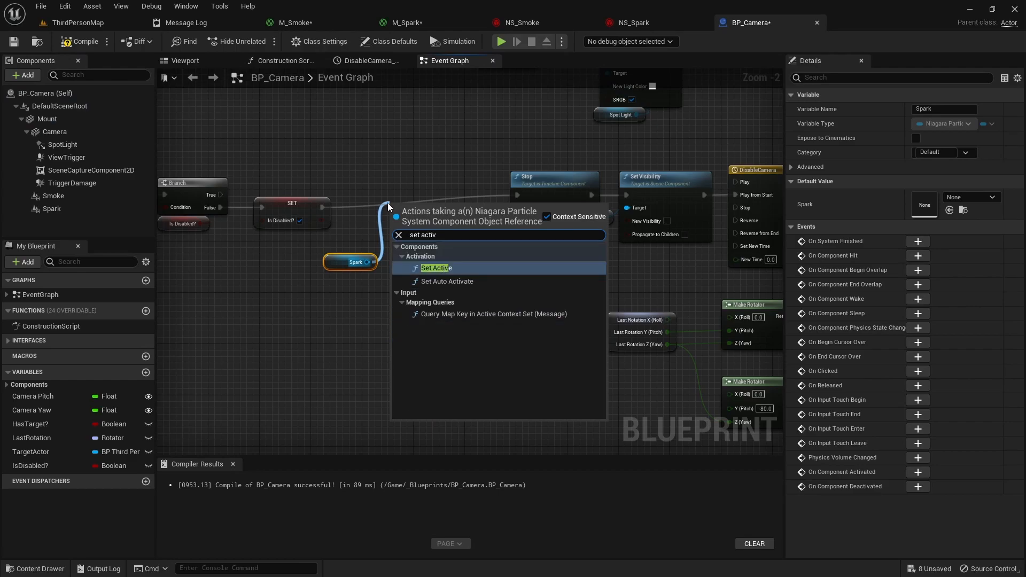
key("Return")
left_click(432, 246)
left_click_drag(432, 214, 412, 194)
left_click_drag(322, 207, 377, 201)
left_click_drag(445, 201, 515, 198)
- Shift the Set Visibility, Play from Start and final SET Is Disabled? nodes away from the 6-second Delay to open a gap
scroll(519, 292, "down", 2)
right_click_drag(532, 295, 120, 299)
right_click_drag(603, 295, 405, 320)
right_click_drag(312, 311, 422, 319)
scroll(422, 318, "up", 2)
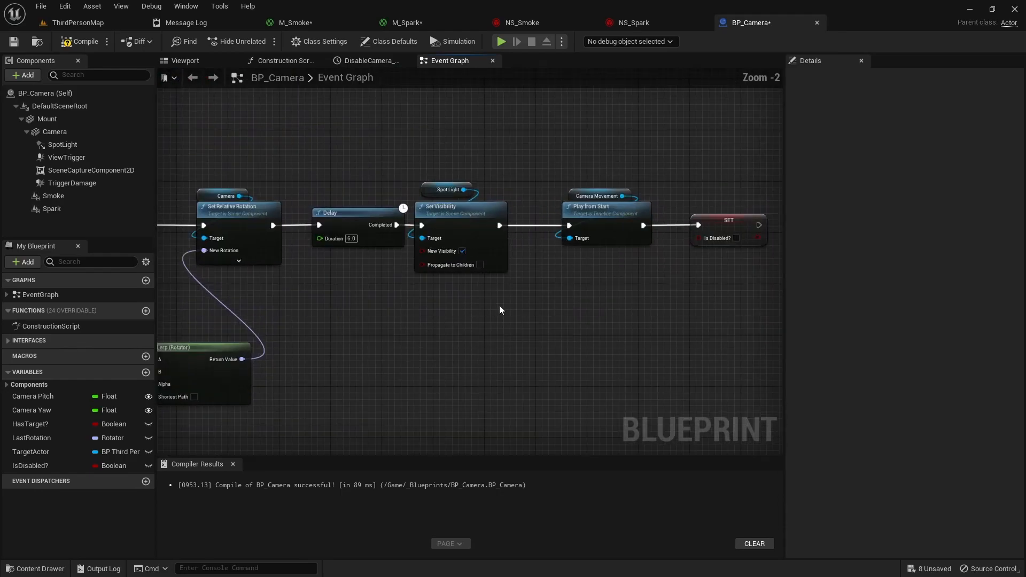
left_click_drag(473, 183, 507, 210)
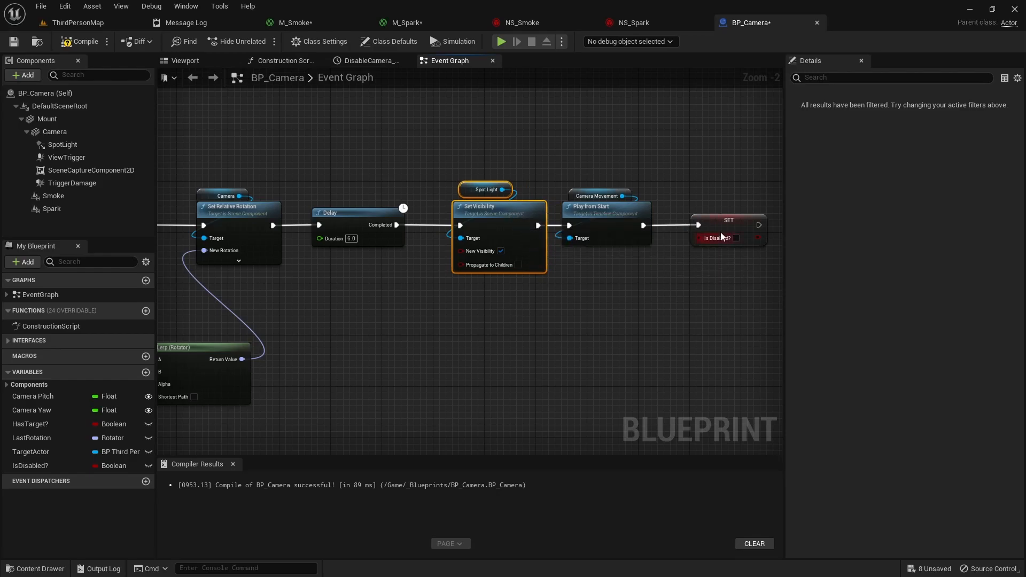
left_click_drag(733, 222, 700, 223)
left_click_drag(468, 327, 698, 189)
left_click_drag(511, 209, 633, 209)
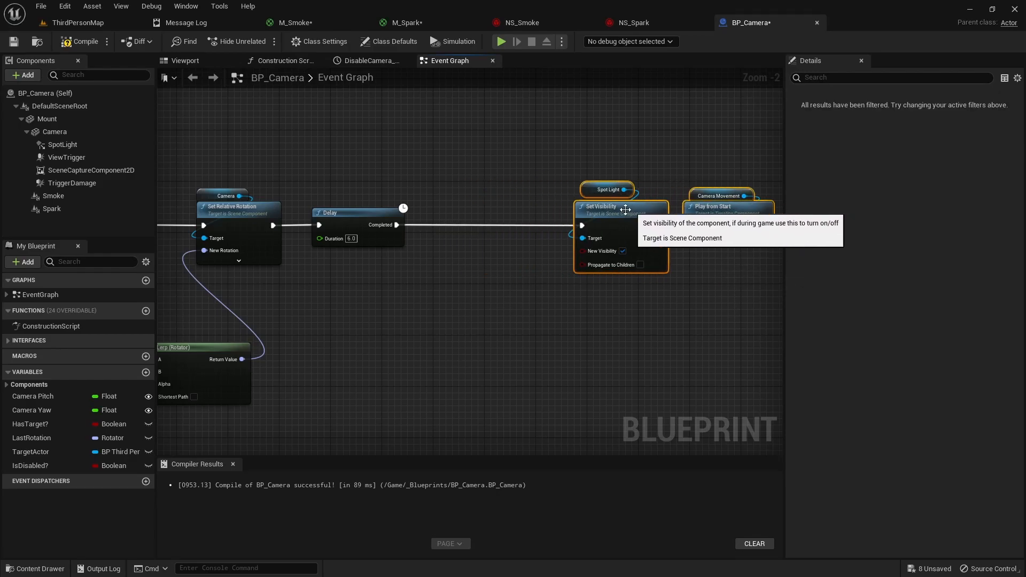
- Add a Set Active node for Spark with New Active disabled, wire it between Delay and Set Visibility, and compile BP_Camera
left_click(453, 284)
left_click_drag(75, 208, 458, 228)
type("set acti")
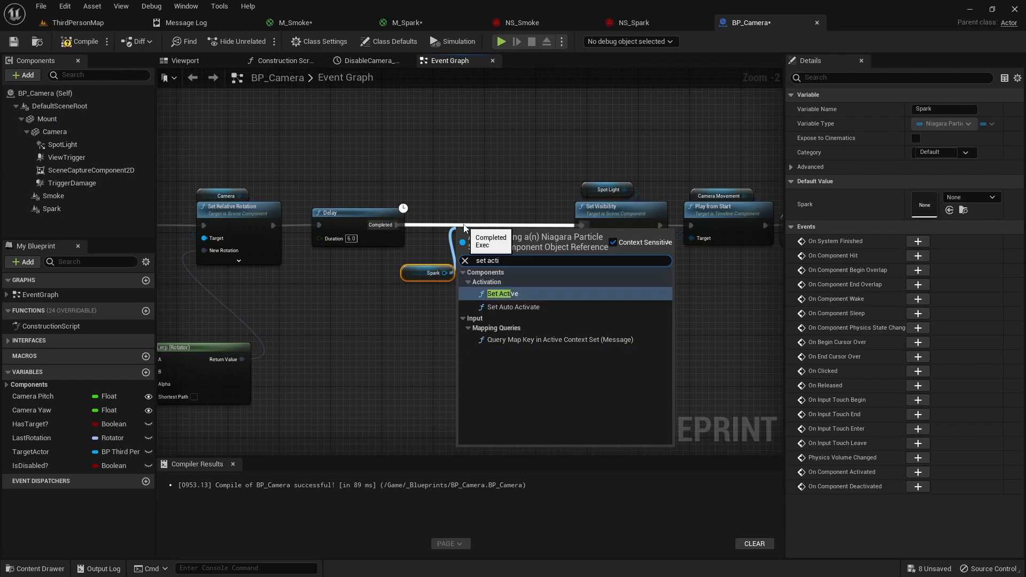
key("Return")
left_click_drag(493, 233, 486, 209)
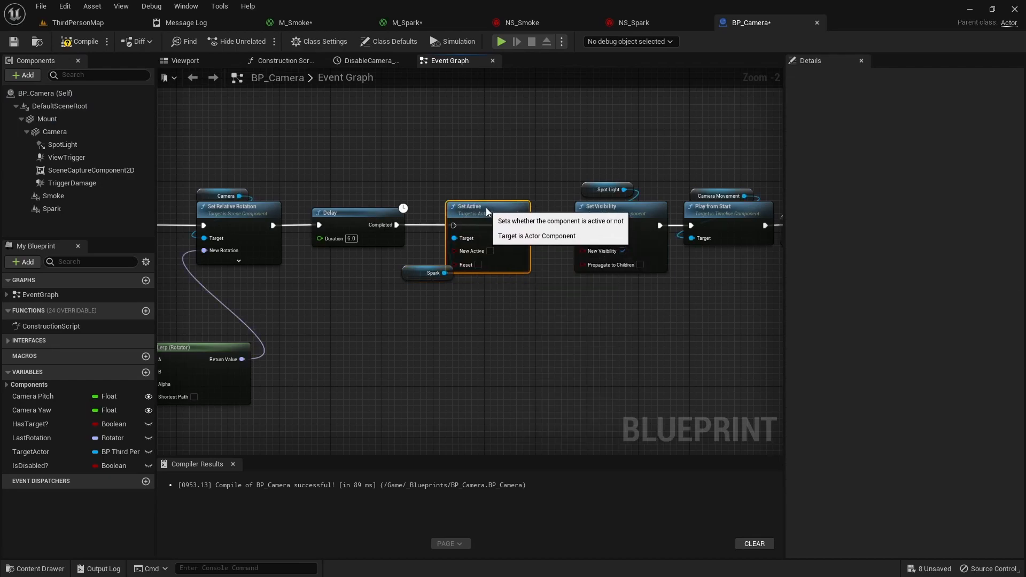
left_click_drag(398, 224, 463, 228)
left_click_drag(525, 227, 583, 229)
left_click(81, 41)
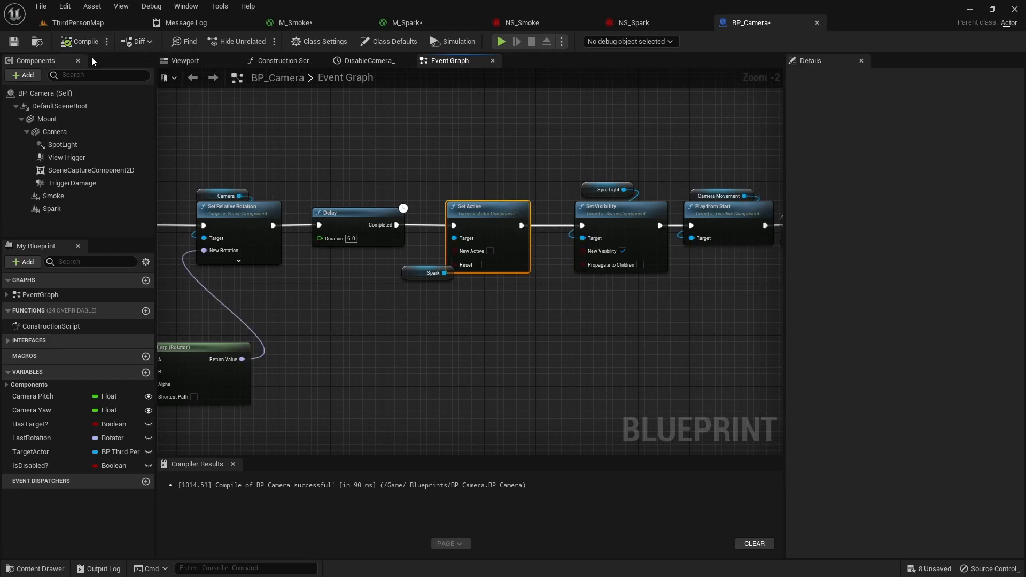
- Start a play test of the level and shoot at the wall-mounted security camera
scroll(380, 312, "down", 3)
right_click_drag(379, 312, 549, 339)
left_click(501, 41)
left_click(489, 299)
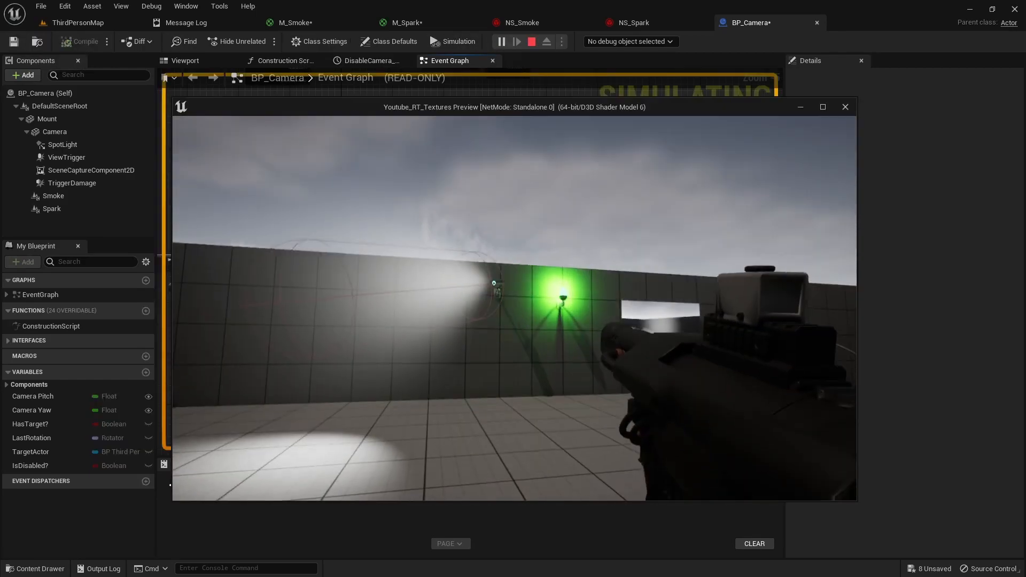
left_click(489, 299)
left_click(514, 308)
left_click(514, 308)
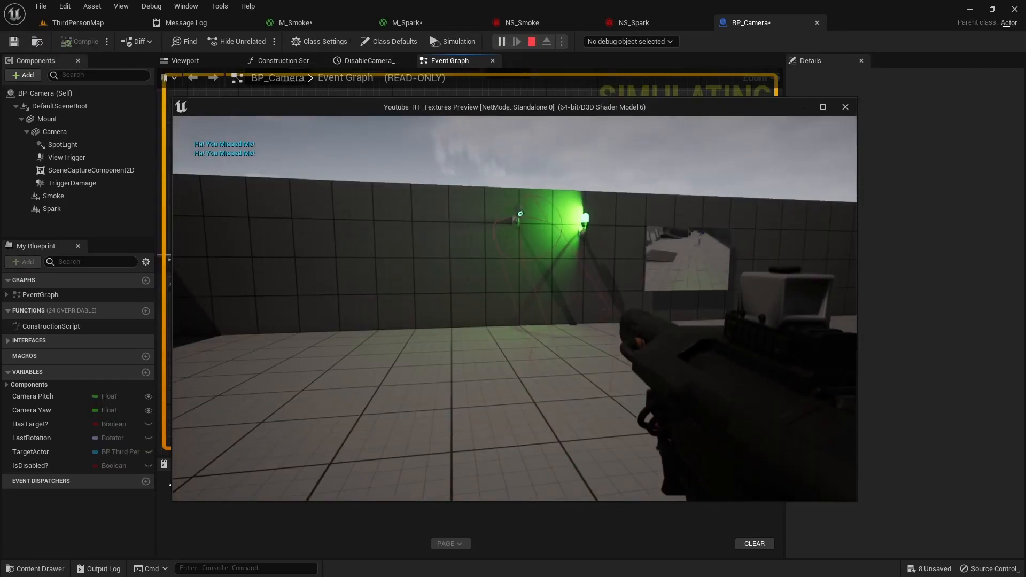
- Stop aiming and walk the character around the security camera to examine its spark effect and recovery
right_click(515, 308)
key("w")
key("d")
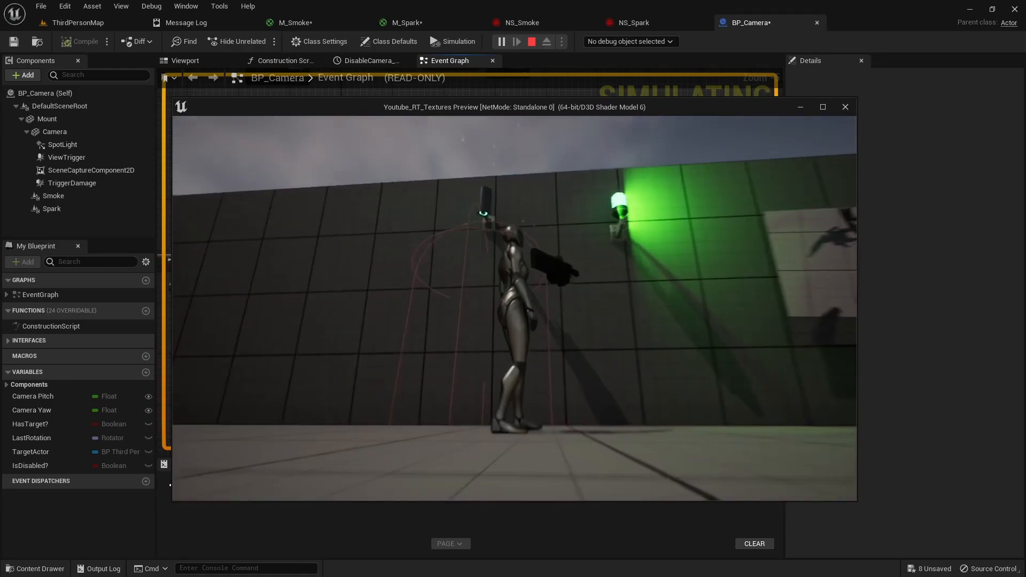
key("s")
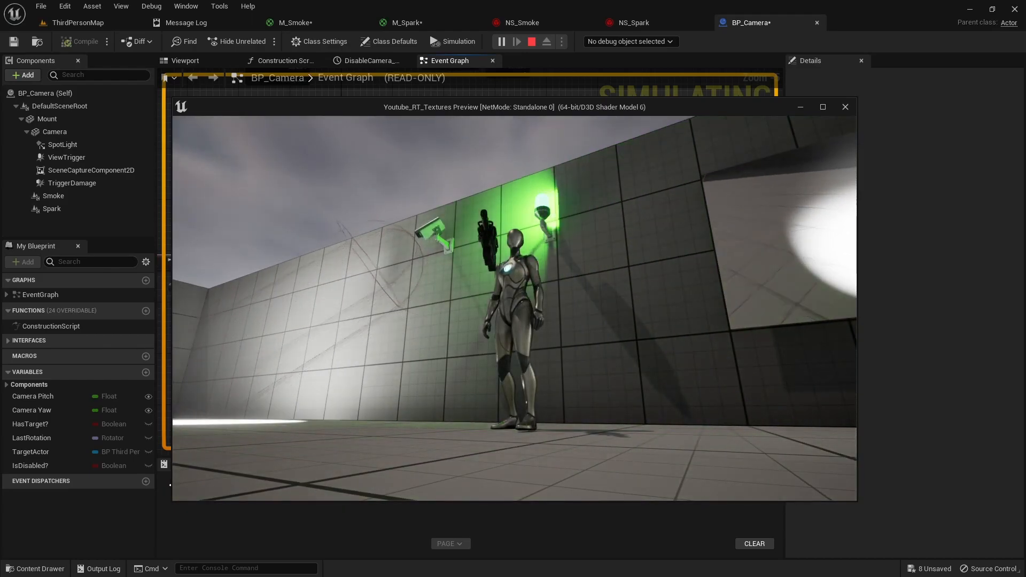
key("a")
key("s")
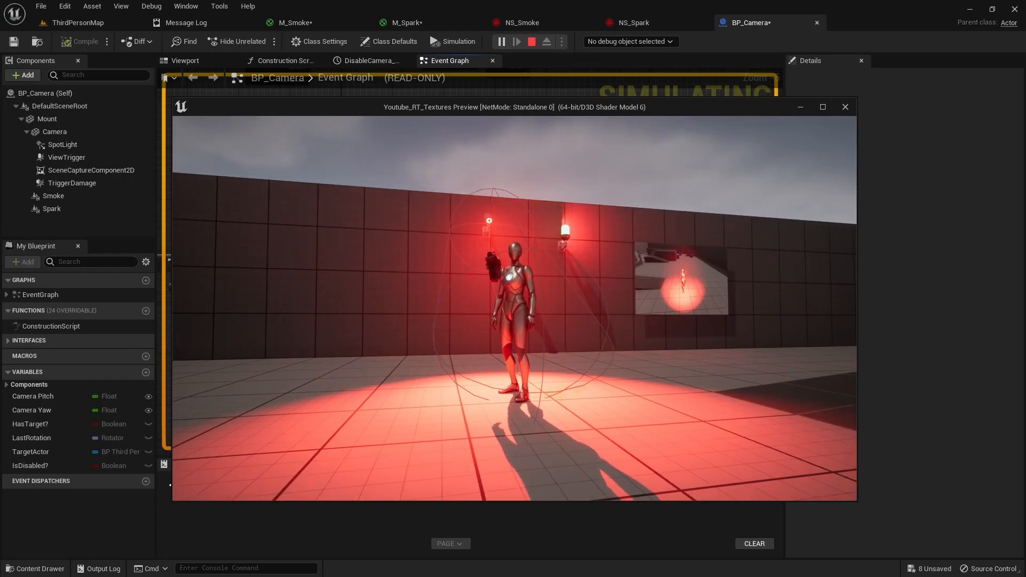
- Shoot the security camera again and move around to examine how its effects and detection behave
right_click(514, 308)
left_click(514, 308)
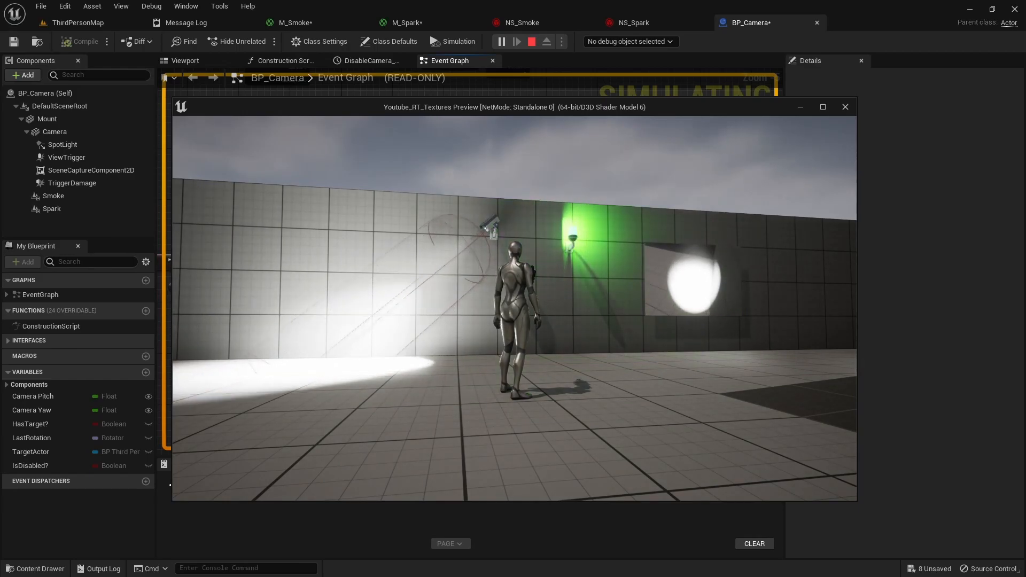
key("s")
key("w")
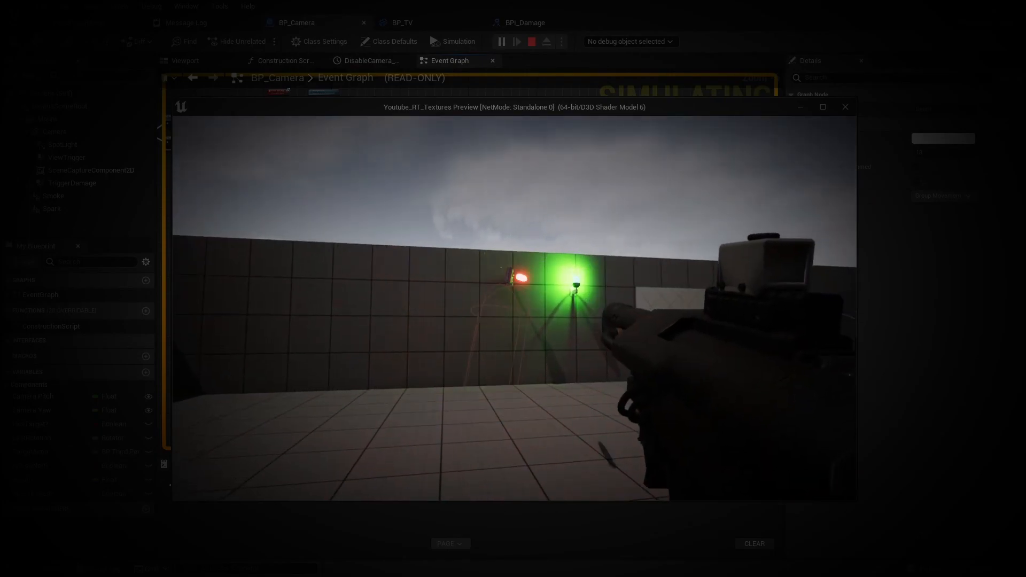
left_click(514, 309)
key("v")
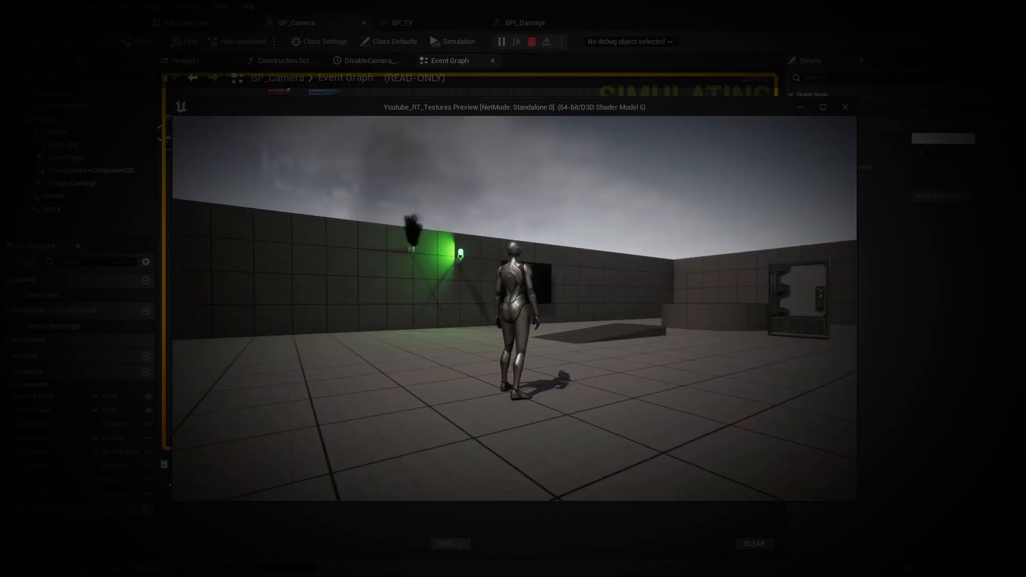
key("w")
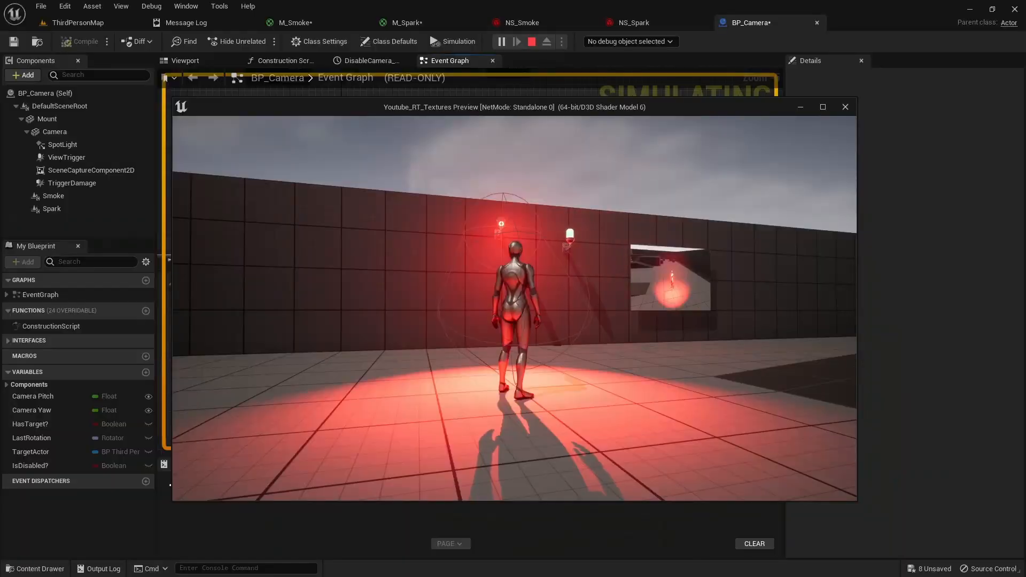